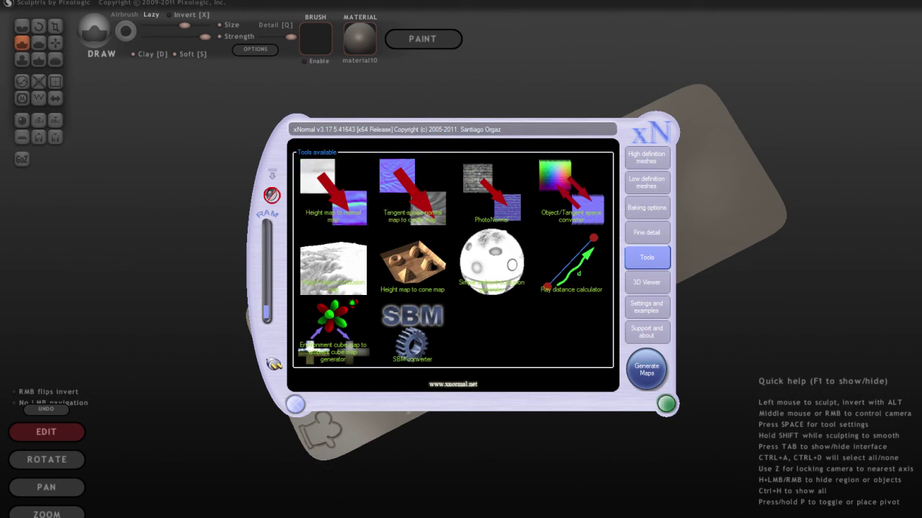
# Step: Switch to Sculptris and examine the sculpted plane's bumps, engraved lines and lettering from several angles
pyautogui.hotkey('alt', 'Tab')
pyautogui.moveTo(425, 162)
pyautogui.mouseDown(button='middle')
pyautogui.moveTo(525, 315)
pyautogui.moveTo(491, 252)
pyautogui.mouseUp(button='middle')
pyautogui.moveTo(491, 257); pyautogui.dragTo(447, 271)
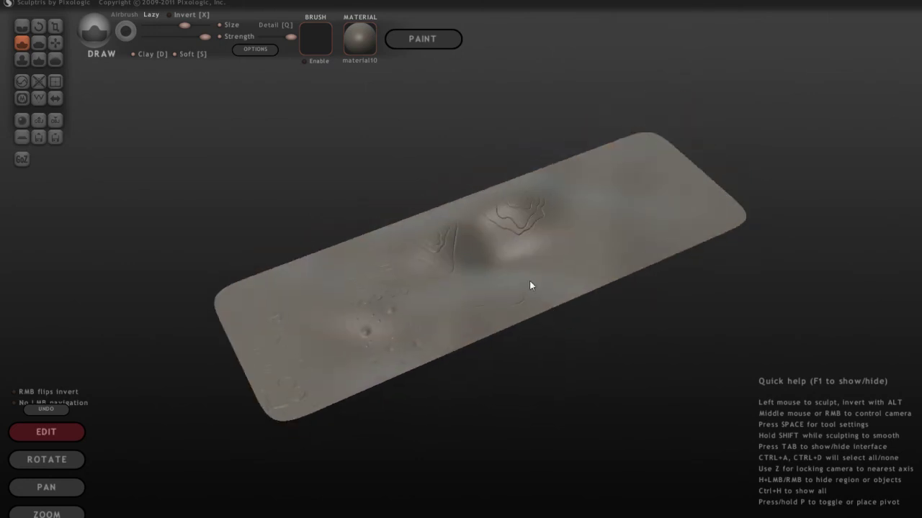
pyautogui.moveTo(505, 272)
pyautogui.mouseDown(button='middle')
pyautogui.moveTo(517, 312)
pyautogui.moveTo(550, 297)
pyautogui.moveTo(474, 327)
pyautogui.moveTo(422, 308)
pyautogui.mouseUp(button='middle')
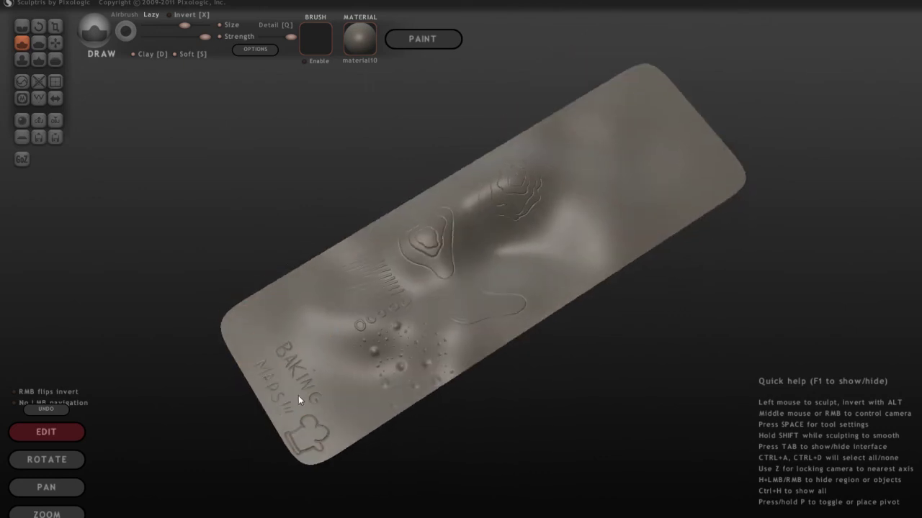
pyautogui.moveTo(325, 406); pyautogui.dragTo(305, 416, button='middle')
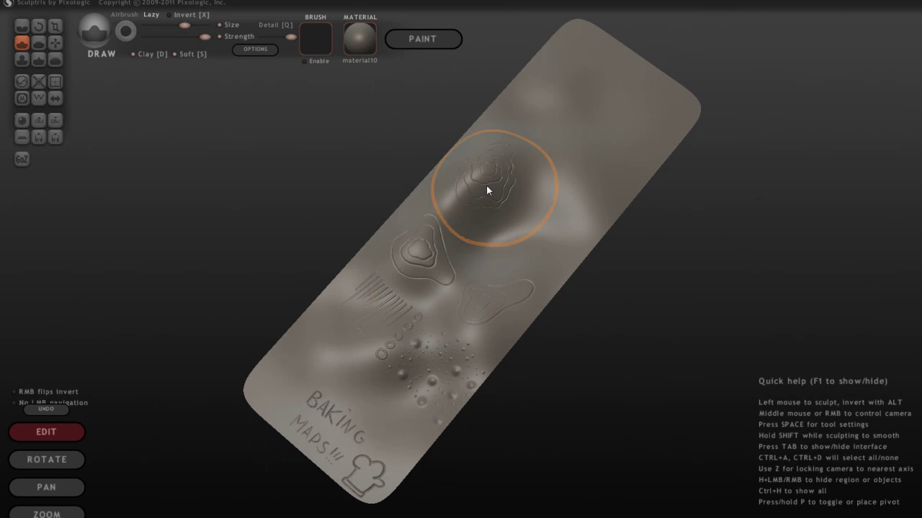
pyautogui.moveTo(434, 210)
pyautogui.mouseDown(button='middle')
pyautogui.moveTo(456, 257)
pyautogui.moveTo(485, 233)
pyautogui.mouseUp(button='middle')
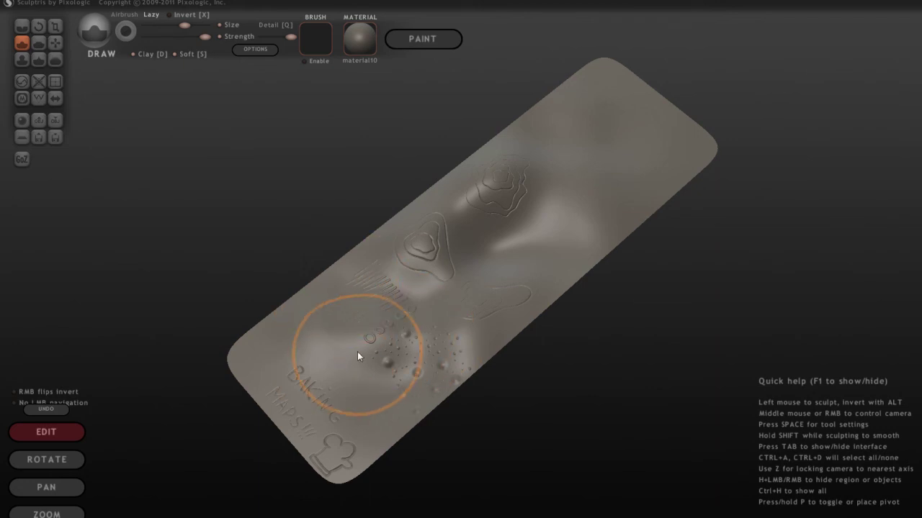
pyautogui.moveTo(540, 259); pyautogui.dragTo(640, 131, button='middle')
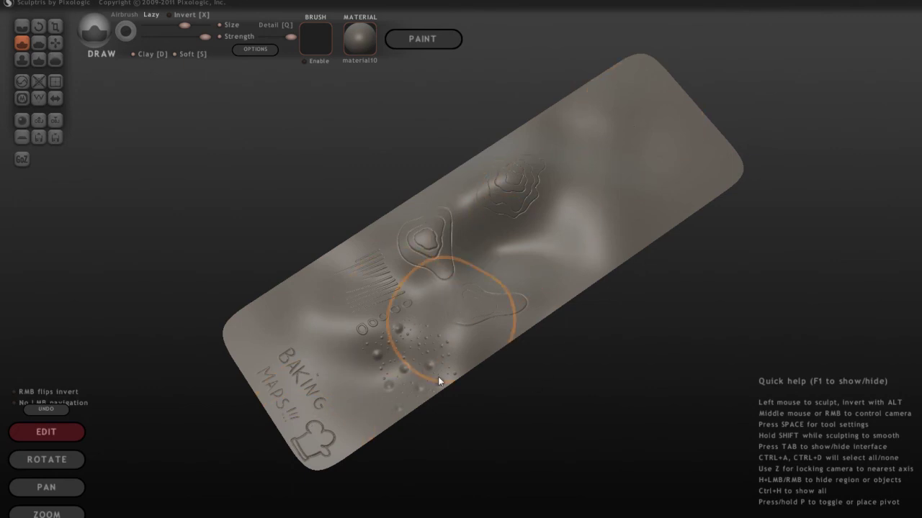
pyautogui.moveTo(482, 339)
pyautogui.mouseDown(button='middle')
pyautogui.moveTo(545, 283)
pyautogui.moveTo(573, 276)
pyautogui.moveTo(601, 240)
pyautogui.moveTo(436, 334)
pyautogui.moveTo(410, 386)
pyautogui.moveTo(402, 270)
pyautogui.moveTo(471, 259)
pyautogui.moveTo(418, 286)
pyautogui.moveTo(391, 341)
pyautogui.moveTo(411, 283)
pyautogui.moveTo(477, 269)
pyautogui.moveTo(511, 243)
pyautogui.moveTo(451, 301)
pyautogui.moveTo(482, 294)
pyautogui.moveTo(513, 362)
pyautogui.mouseUp(button='middle')
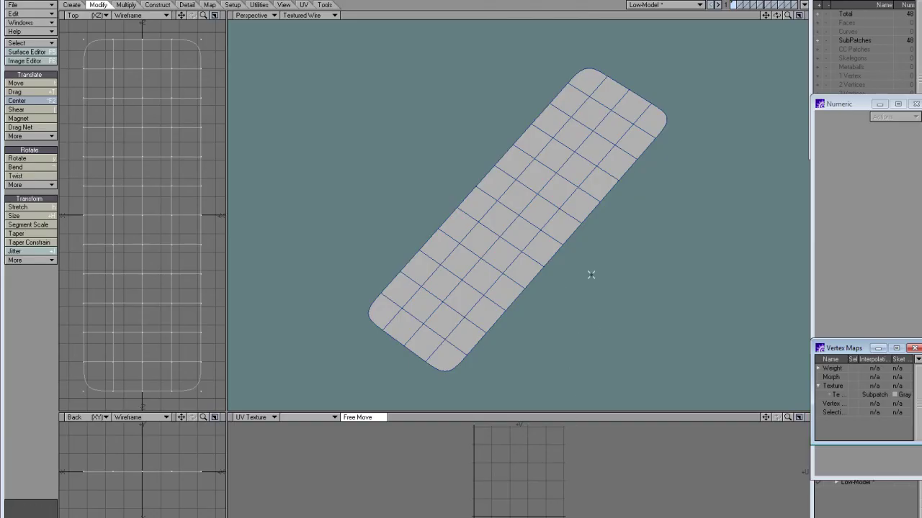
# Step: Inspect the Low-Model plane in LightWave Modeler and select its UV texture map to show the layout
pyautogui.moveTo(590, 274); pyautogui.dragTo(596, 203, button='middle')
pyautogui.keyDown('alt'); pyautogui.moveTo(555, 293); pyautogui.dragTo(568, 291); pyautogui.keyUp('alt')
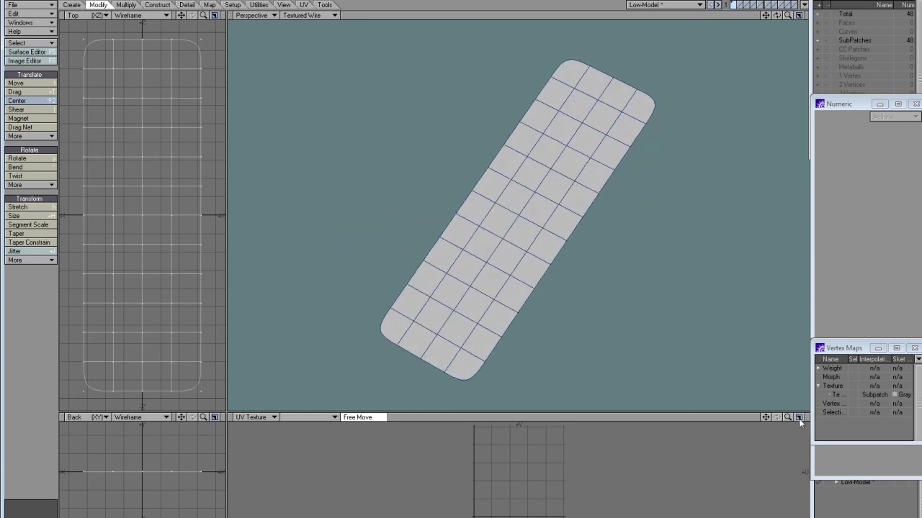
pyautogui.click(842, 394)
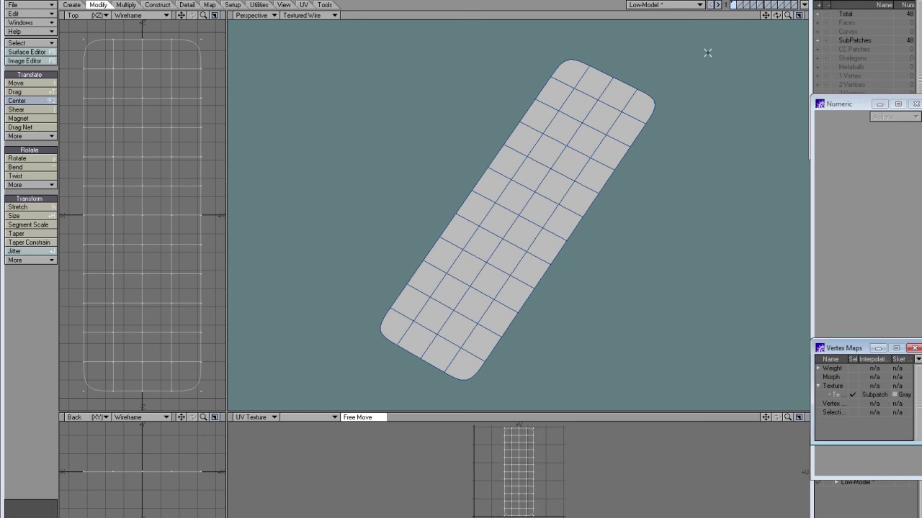
# Step: Switch to the High-Model object and examine its dense, wavy mesh from several angles
pyautogui.click(693, 7)
pyautogui.click(693, 6)
pyautogui.keyDown('alt'); pyautogui.moveTo(558, 264); pyautogui.dragTo(510, 219); pyautogui.keyUp('alt')
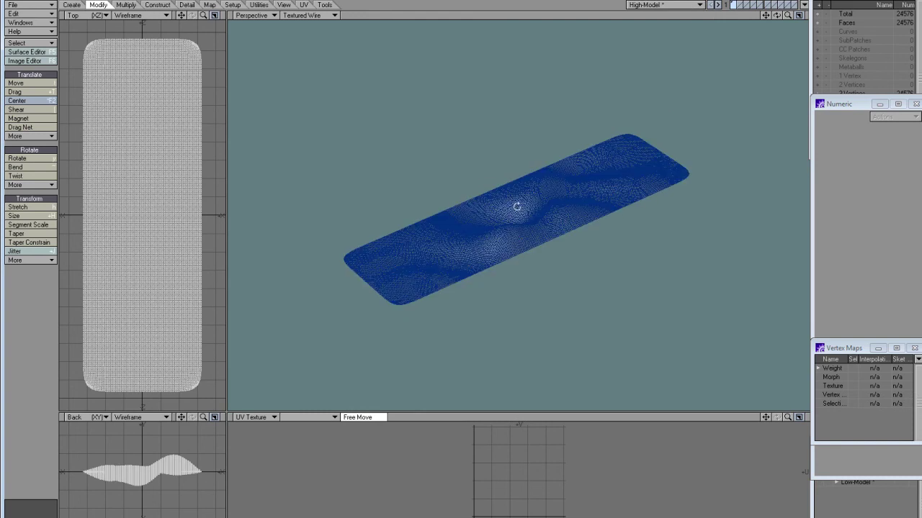
pyautogui.moveTo(510, 220); pyautogui.dragTo(509, 200, button='middle')
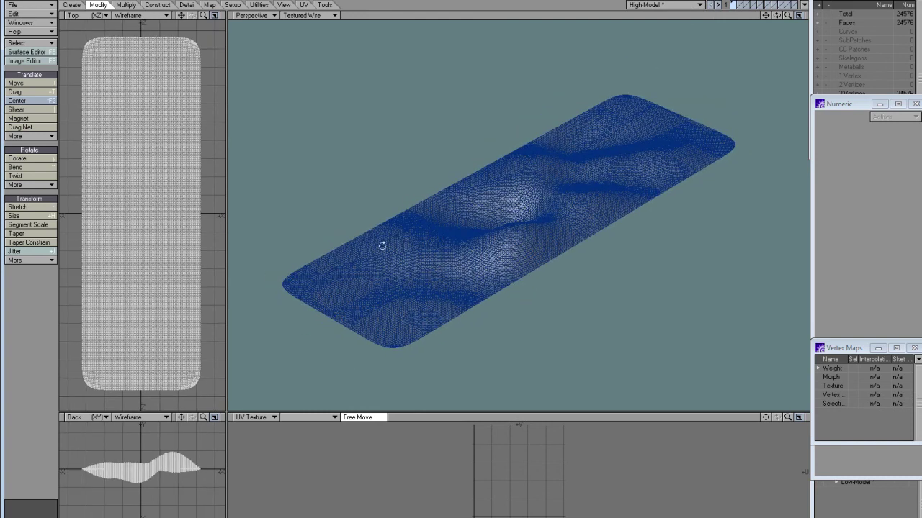
pyautogui.moveTo(372, 255); pyautogui.dragTo(423, 281, button='middle')
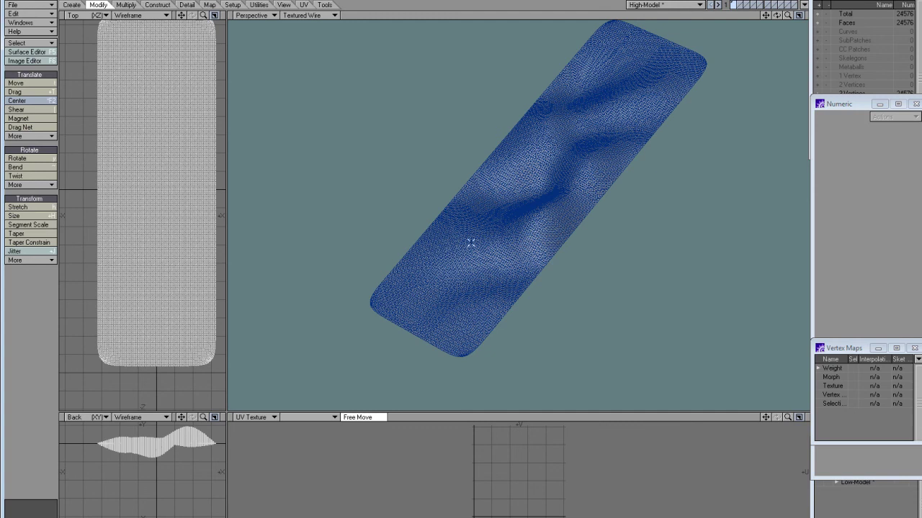
pyautogui.keyDown('alt'); pyautogui.moveTo(530, 184); pyautogui.dragTo(648, 101); pyautogui.keyUp('alt')
# Step: Switch back to the Low-Model object and convert its subpatches to plain faces
pyautogui.click(664, 6)
pyautogui.click(664, 17)
pyautogui.moveTo(658, 273); pyautogui.dragTo(546, 254, button='middle')
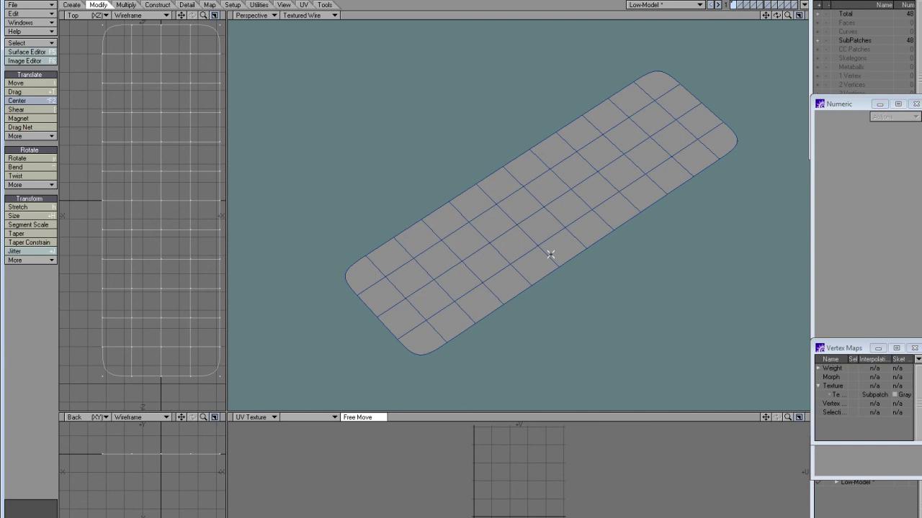
pyautogui.press('Tab')
pyautogui.moveTo(547, 267); pyautogui.dragTo(566, 247, button='middle')
# Step: Try to move a point of the low-poly plane with the Drag tool
pyautogui.hotkey('ctrl', 't')
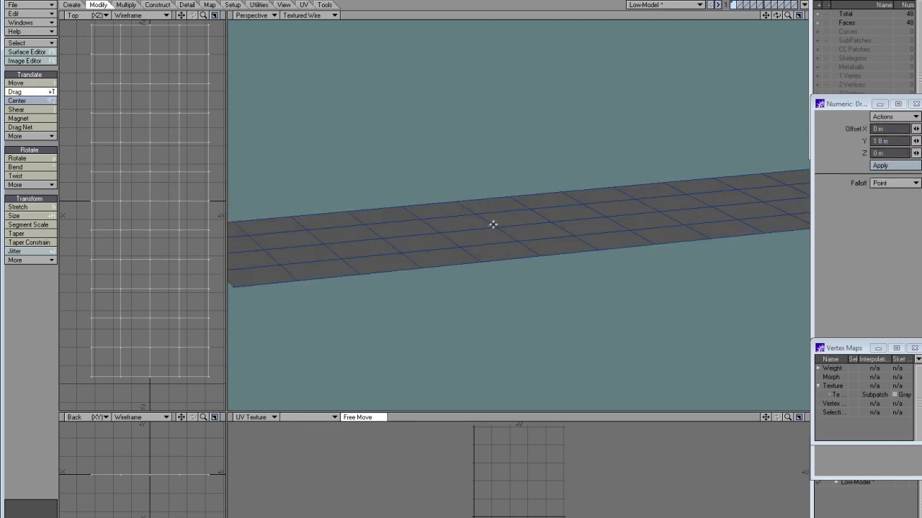
pyautogui.moveTo(493, 225)
pyautogui.mouseDown()
pyautogui.moveTo(500, 119)
pyautogui.moveTo(494, 309)
pyautogui.moveTo(495, 133)
pyautogui.moveTo(495, 237)
pyautogui.mouseUp()
pyautogui.hotkey('ctrl', 'z')
pyautogui.press('space')
pyautogui.press('space')
pyautogui.press('space')
pyautogui.press('a')
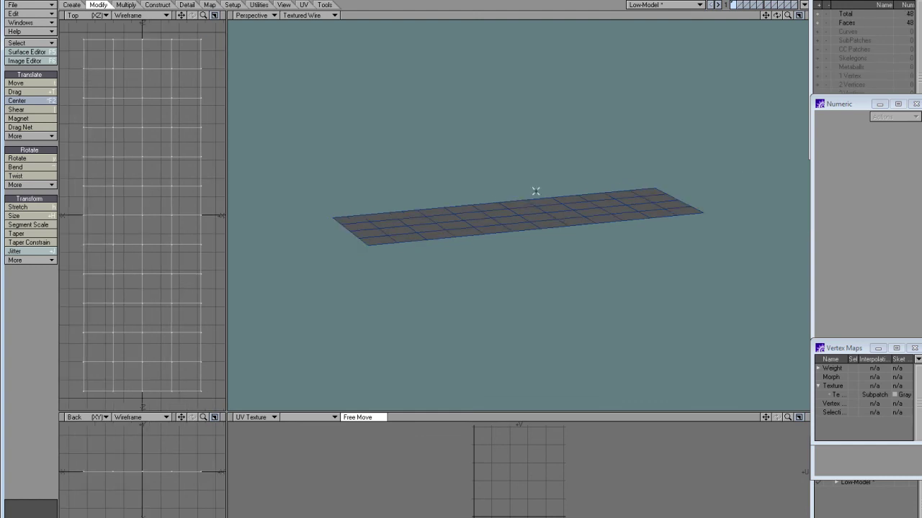
# Step: Switch to the cage_expl object, examine its yellow box shapes and start the Translate Plus tool
pyautogui.keyDown('alt'); pyautogui.moveTo(532, 190); pyautogui.dragTo(538, 221); pyautogui.keyUp('alt')
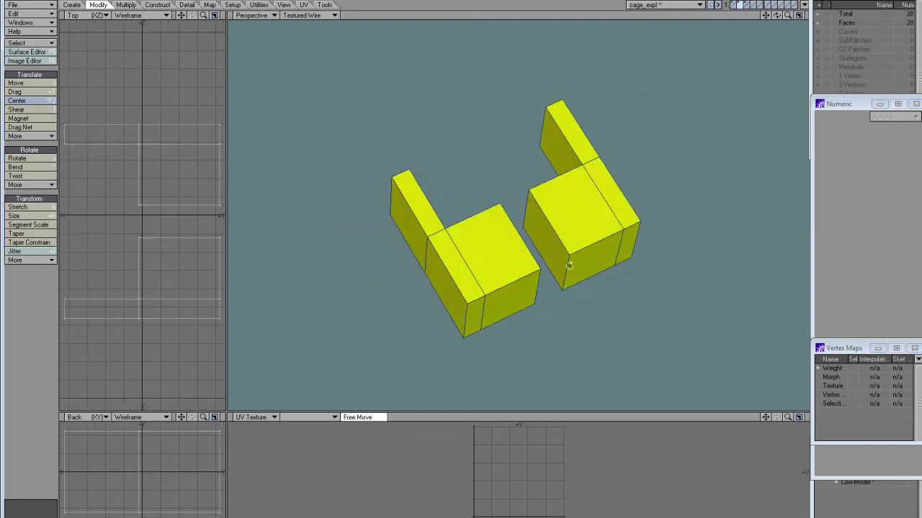
pyautogui.keyDown('alt'); pyautogui.moveTo(570, 267); pyautogui.dragTo(592, 138); pyautogui.keyUp('alt')
pyautogui.keyDown('alt'); pyautogui.moveTo(458, 183); pyautogui.dragTo(478, 291); pyautogui.keyUp('alt')
pyautogui.middleClick(542, 201)
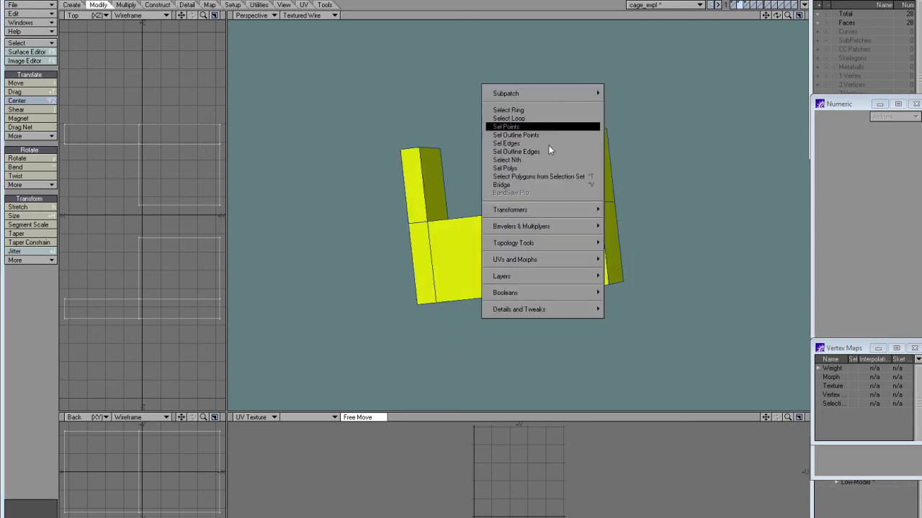
pyautogui.moveTo(576, 209)
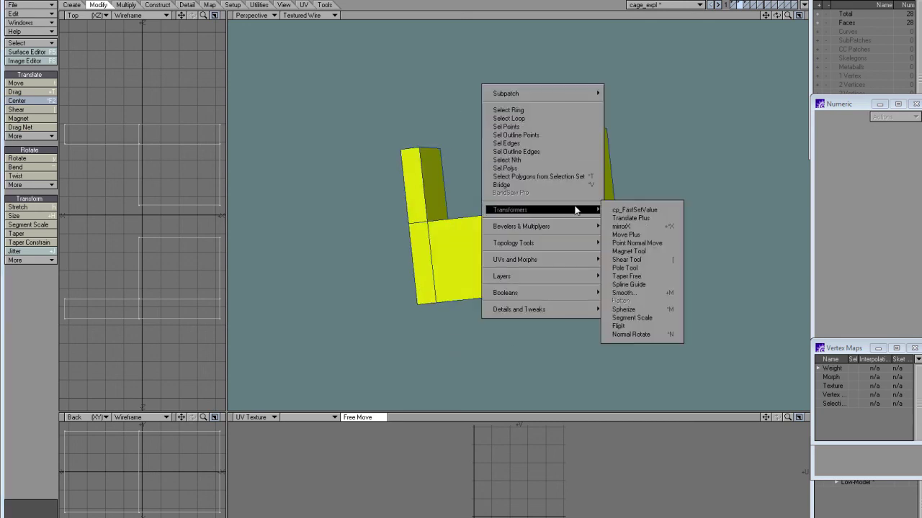
pyautogui.click(623, 226)
pyautogui.moveTo(616, 178); pyautogui.dragTo(644, 109)
# Step: Switch back to the Low-Model object and turn its faces into subpatches again
pyautogui.click(679, 6)
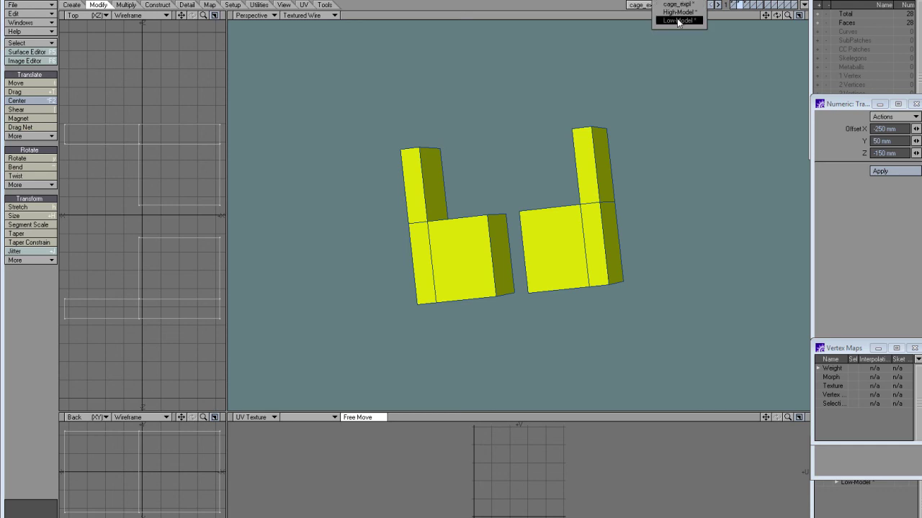
pyautogui.click(678, 21)
pyautogui.keyDown('alt'); pyautogui.moveTo(540, 237); pyautogui.dragTo(539, 161); pyautogui.keyUp('alt')
pyautogui.press('Tab')
pyautogui.press('space')
pyautogui.press('space')
pyautogui.press('space')
pyautogui.press('space')
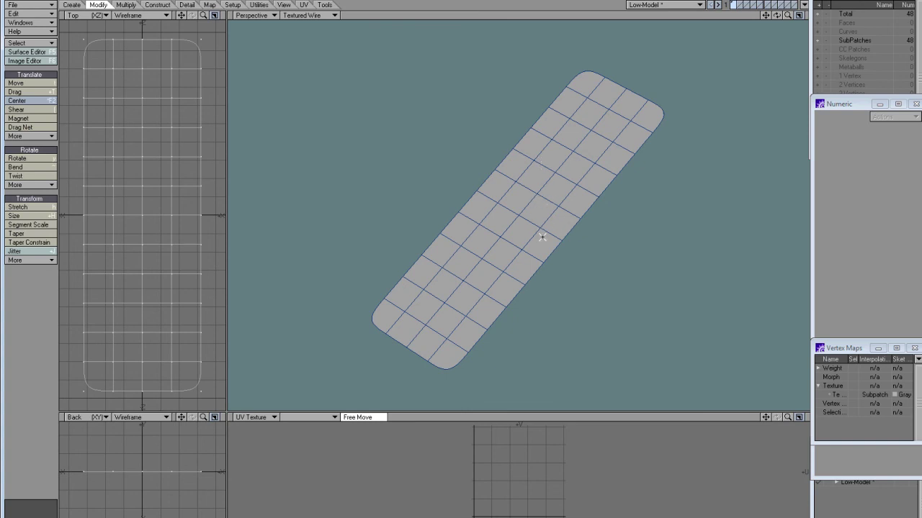
# Step: Paste the Low-Model plane into a new object and freeze its subpatches into real polygons
pyautogui.hotkey('ctrl', 'n')
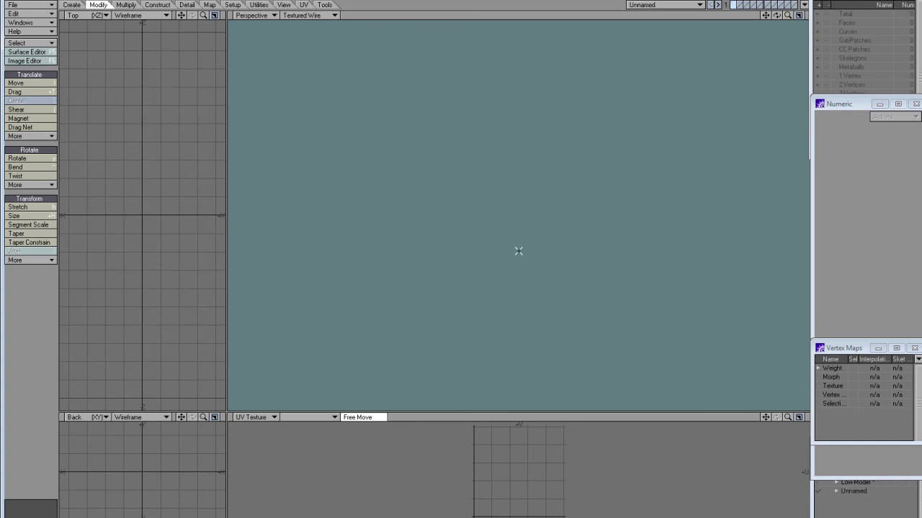
pyautogui.hotkey('ctrl', 'v')
pyautogui.keyDown('alt'); pyautogui.moveTo(568, 249); pyautogui.dragTo(476, 238); pyautogui.keyUp('alt')
pyautogui.hotkey('ctrl', 'd')
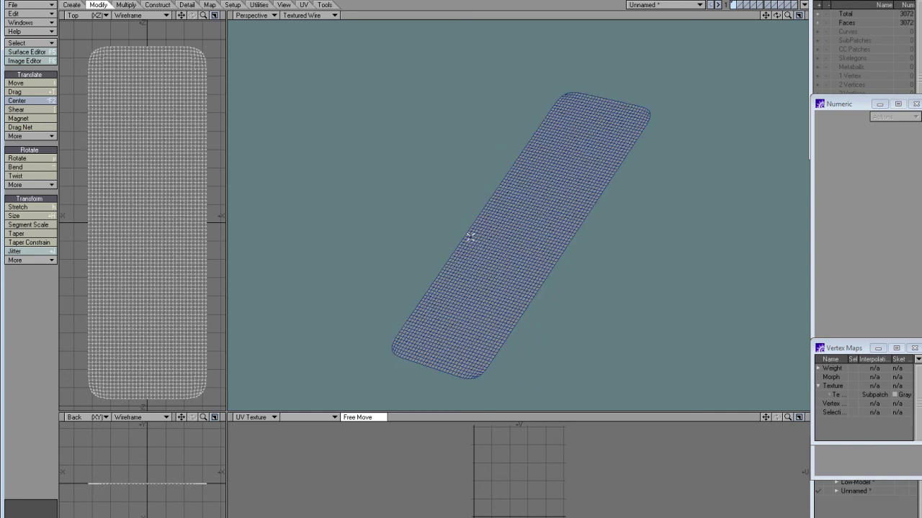
# Step: Check the subpatch divisions setting in the general options without changing it
pyautogui.press('o')
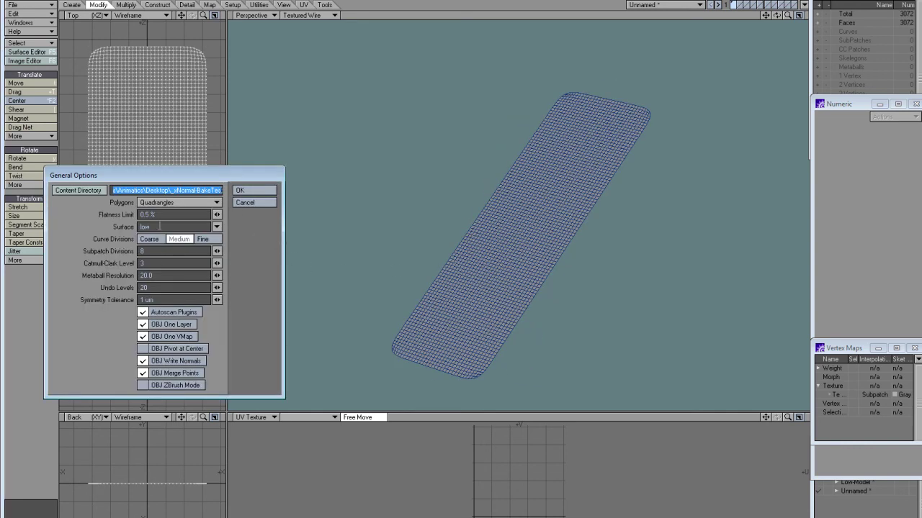
pyautogui.click(159, 251)
pyautogui.click(256, 204)
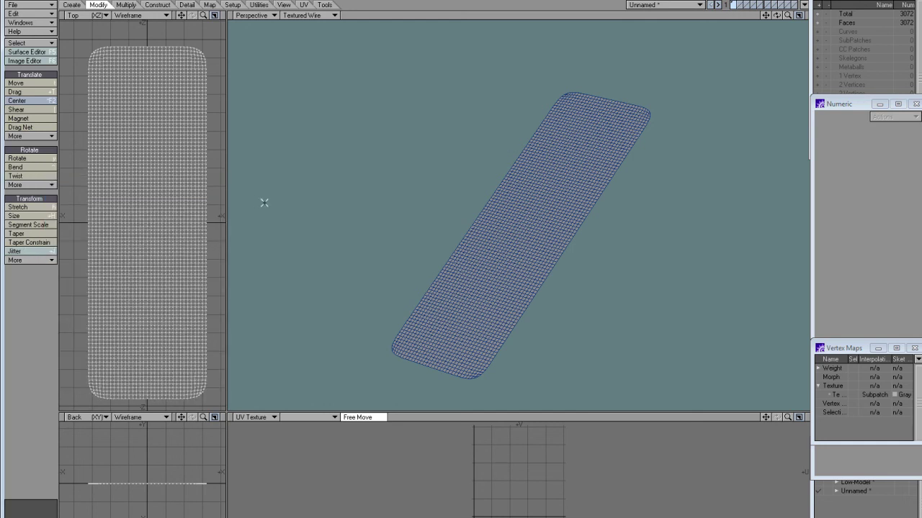
# Step: Save the frozen plane as Low-Model_Bake.lwo in the Objects folder
pyautogui.hotkey('shift', 's')
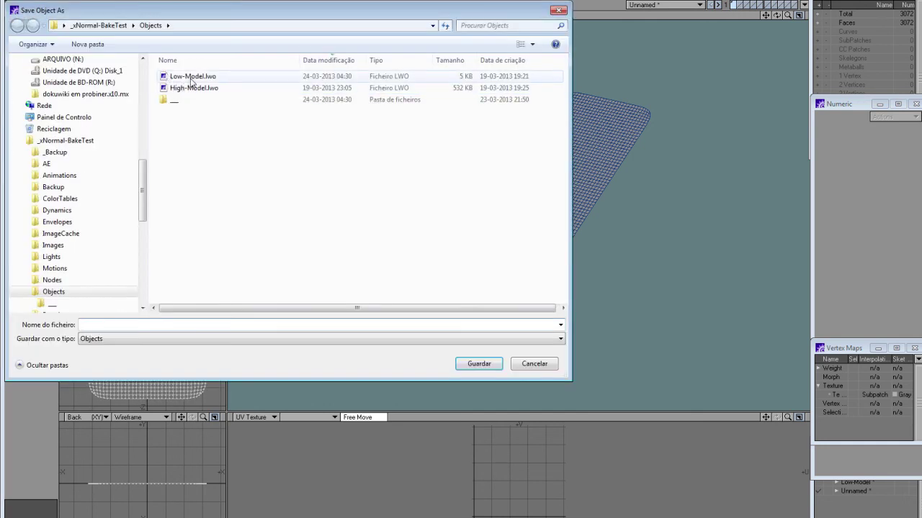
pyautogui.click(200, 79)
pyautogui.click(117, 325)
pyautogui.click(116, 325)
pyautogui.write('_Bake.lwo')
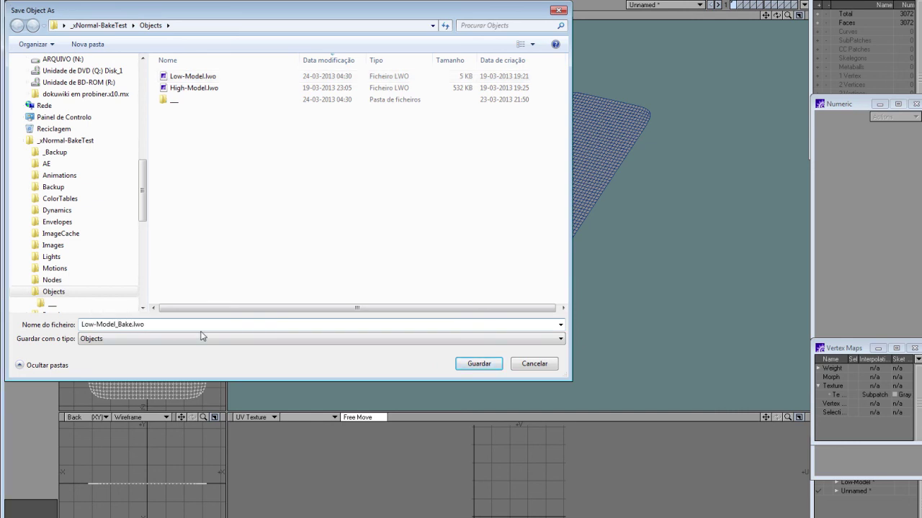
pyautogui.press('Return')
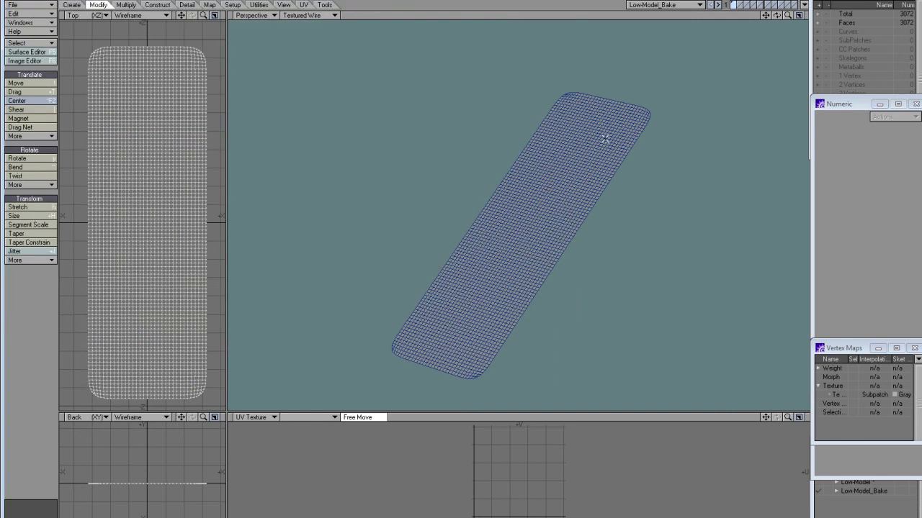
# Step: Create another new object and paste the frozen plane mesh into it
pyautogui.hotkey('ctrl', 'n')
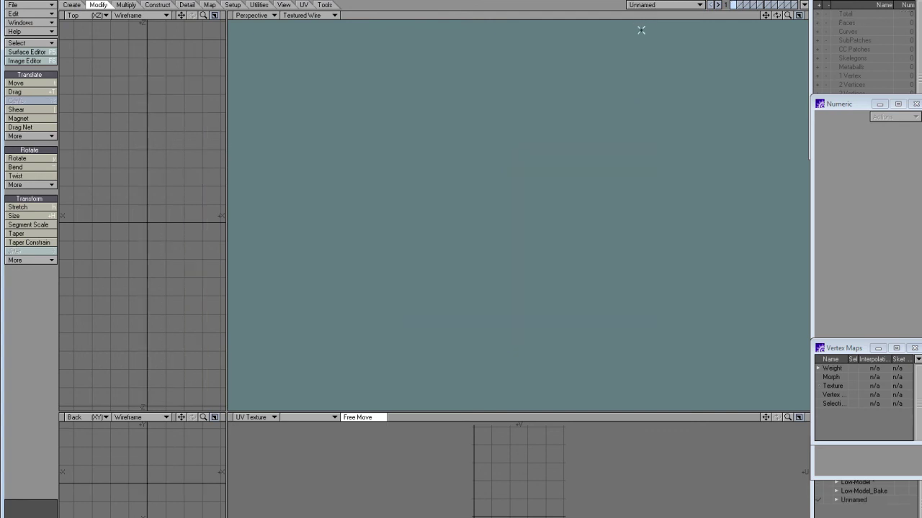
pyautogui.hotkey('ctrl', 'v')
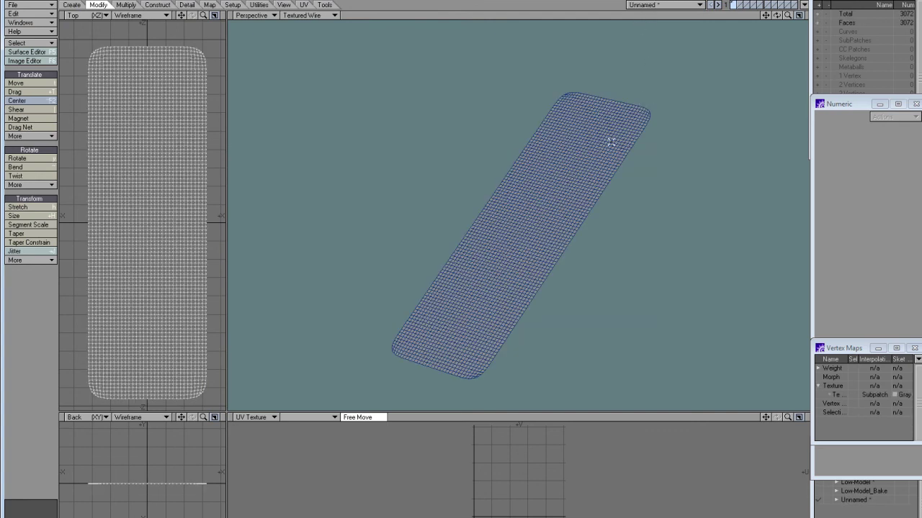
pyautogui.keyDown('alt'); pyautogui.moveTo(567, 266); pyautogui.dragTo(503, 272); pyautogui.keyUp('alt')
# Step: Move the frozen plane from the unnamed object into High-Model's second layer, with the high-resolution mesh as the background layer
pyautogui.press('Delete')
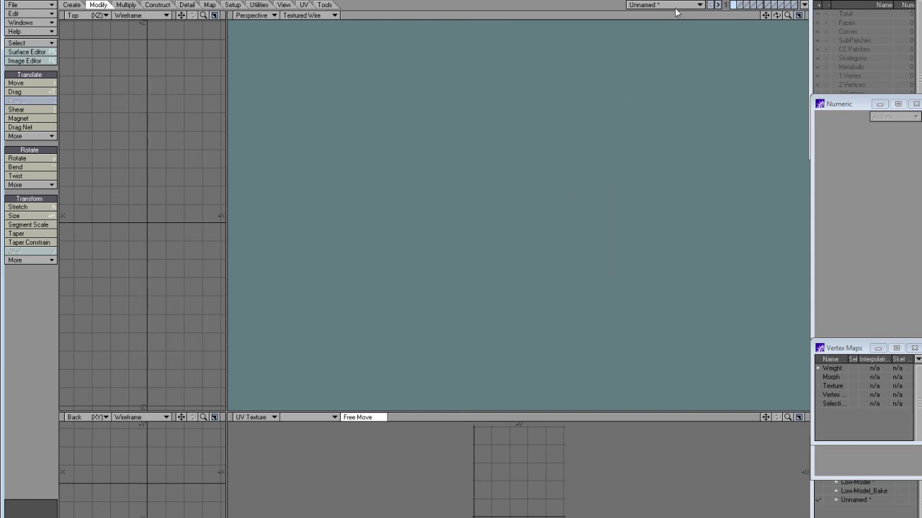
pyautogui.click(672, 5)
pyautogui.click(680, 9)
pyautogui.click(736, 5)
pyautogui.click(732, 5)
pyautogui.click(733, 9)
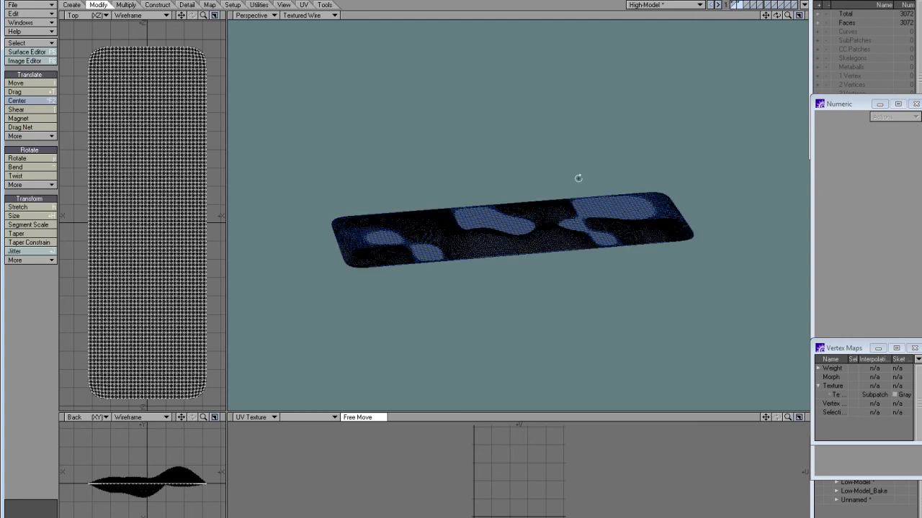
# Step: Raise the frozen plane fully above the high-resolution background mesh with Translate Plus
pyautogui.scroll(1, 486, 251)
pyautogui.keyDown('alt'); pyautogui.moveTo(546, 284); pyautogui.dragTo(535, 245); pyautogui.keyUp('alt')
pyautogui.scroll(1, 533, 209)
pyautogui.keyDown('alt'); pyautogui.moveTo(533, 209); pyautogui.dragTo(488, 229); pyautogui.keyUp('alt')
pyautogui.keyDown('ctrl'); pyautogui.keyDown('shift'); pyautogui.rightClick(536, 176); pyautogui.keyUp('shift'); pyautogui.keyUp('ctrl')
pyautogui.moveTo(559, 259)
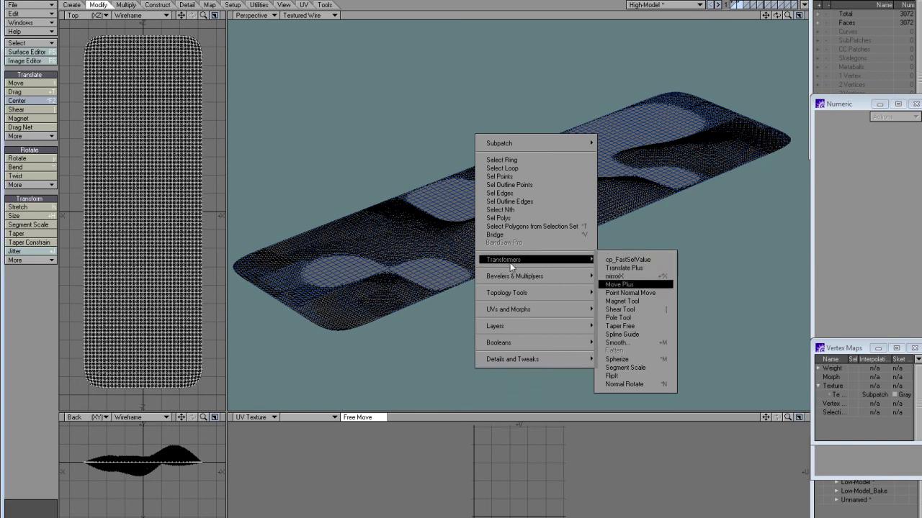
pyautogui.click(624, 268)
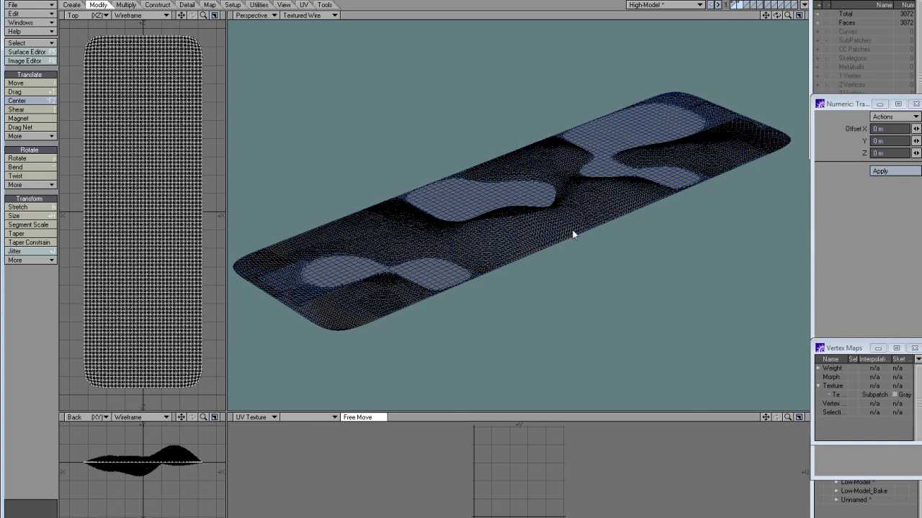
pyautogui.moveTo(573, 230); pyautogui.dragTo(616, 211)
pyautogui.moveTo(565, 173); pyautogui.dragTo(647, 163)
pyautogui.moveTo(648, 212)
pyautogui.keyDown('alt'); pyautogui.mouseDown()
pyautogui.moveTo(615, 196)
pyautogui.moveTo(560, 286)
pyautogui.moveTo(460, 116)
pyautogui.moveTo(438, 206)
pyautogui.moveTo(634, 130)
pyautogui.moveTo(471, 204)
pyautogui.moveTo(502, 189)
pyautogui.moveTo(482, 214)
pyautogui.mouseUp(); pyautogui.keyUp('alt')
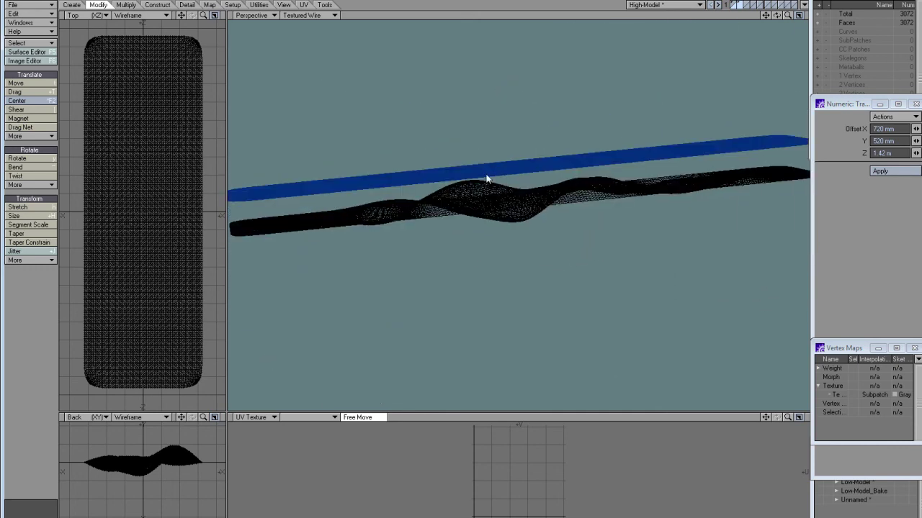
# Step: Cut the raised plane from High-Model's second layer and paste it into the unnamed object
pyautogui.hotkey('ctrl', 'x')
pyautogui.click(661, 5)
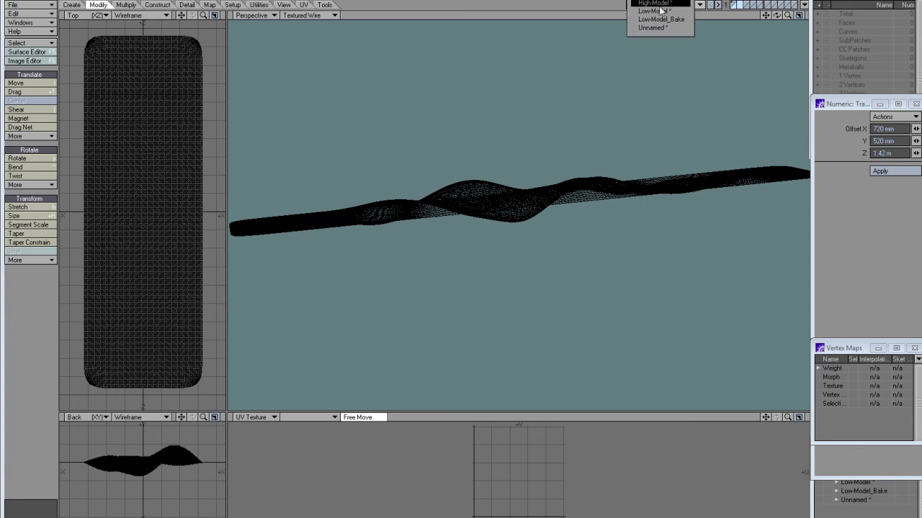
pyautogui.click(652, 27)
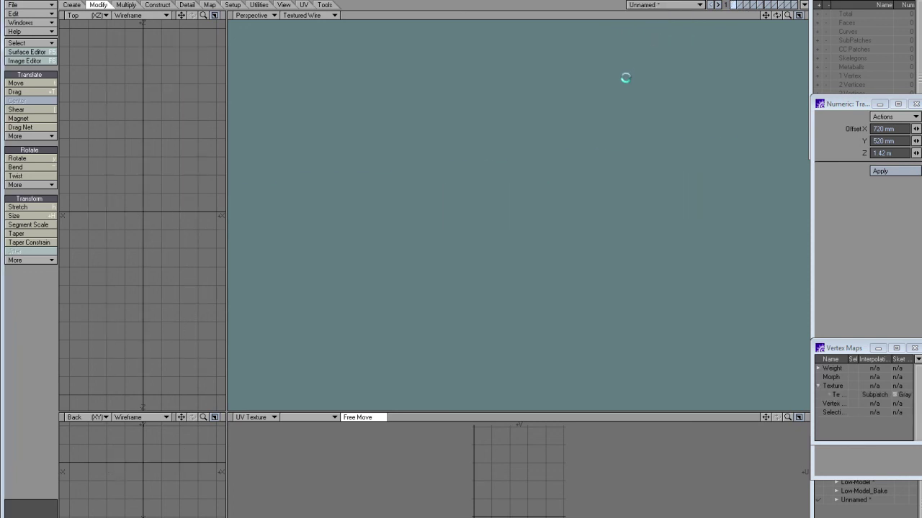
pyautogui.keyDown('alt'); pyautogui.moveTo(502, 229); pyautogui.dragTo(603, 243); pyautogui.keyUp('alt')
pyautogui.keyDown('alt'); pyautogui.moveTo(530, 253); pyautogui.dragTo(562, 294); pyautogui.keyUp('alt')
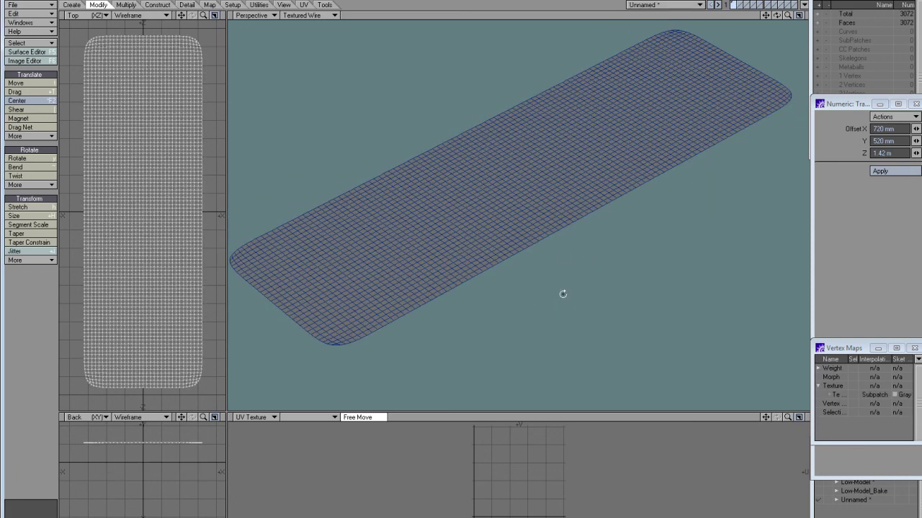
# Step: Save the raised plane object as Cage.lwo in the Objects folder
pyautogui.hotkey('shift', 's')
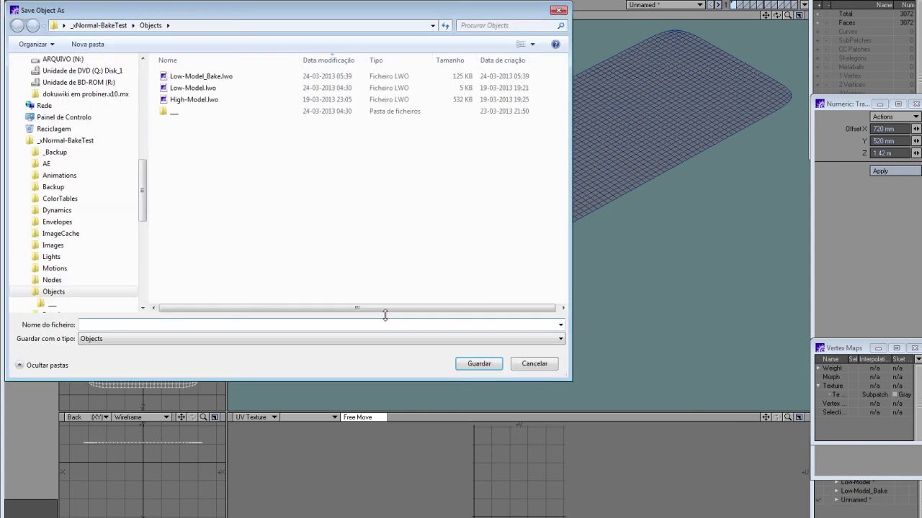
pyautogui.write('Cage')
pyautogui.press('Return')
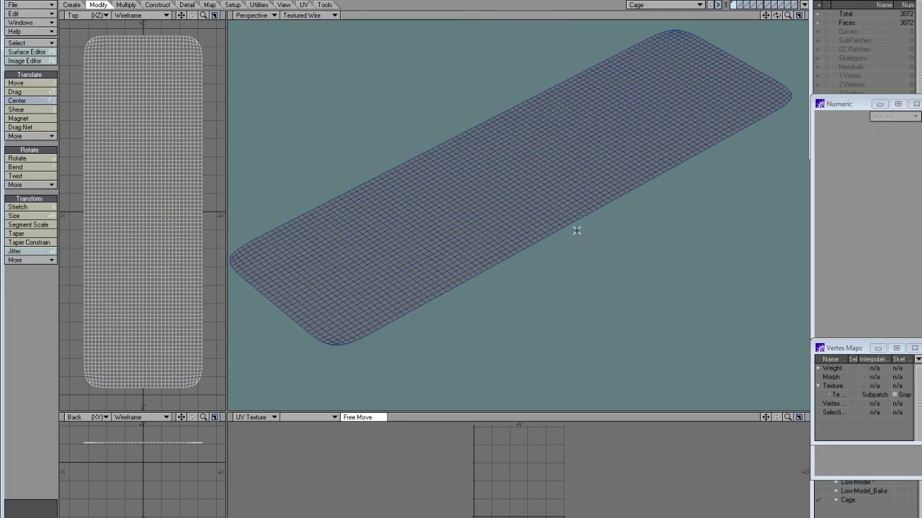
# Step: Switch to the cage_expl object and examine its low-resolution blocks against the high-resolution mesh in the background layer
pyautogui.hotkey('ctrl', 'h')
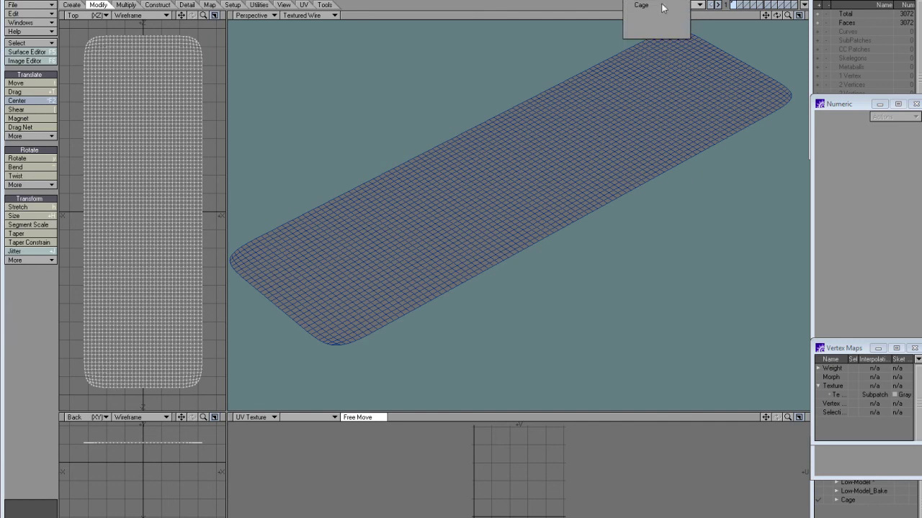
pyautogui.click(650, 0)
pyautogui.keyDown('alt'); pyautogui.moveTo(623, 70); pyautogui.dragTo(445, 300); pyautogui.keyUp('alt')
pyautogui.click(733, 5)
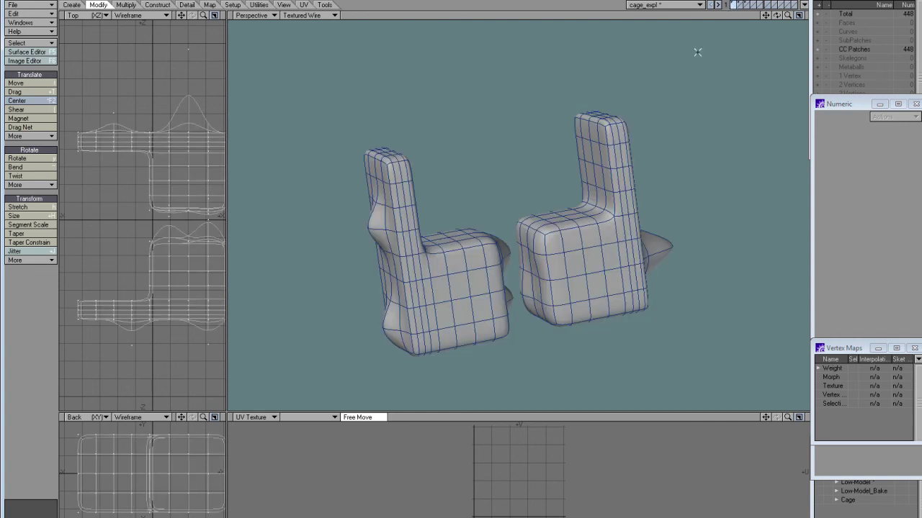
pyautogui.keyDown('alt'); pyautogui.moveTo(627, 101); pyautogui.dragTo(598, 202); pyautogui.keyUp('alt')
pyautogui.click(739, 6)
pyautogui.click(736, 10)
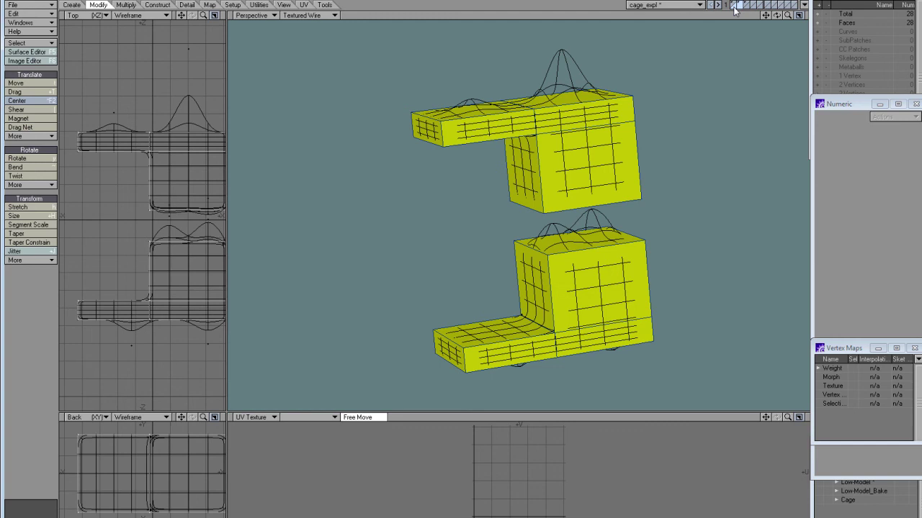
pyautogui.scroll(5, 590, 255)
pyautogui.scroll(-5, 590, 254)
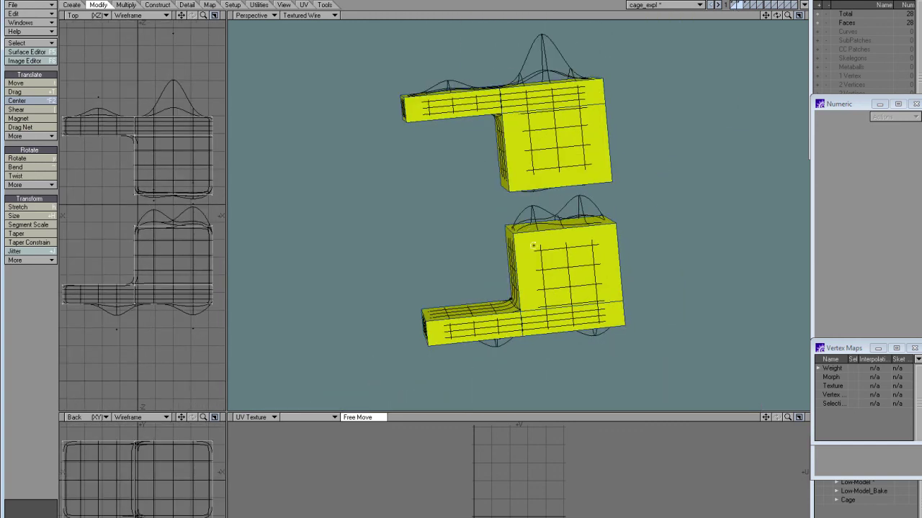
pyautogui.scroll(2, 563, 256)
pyautogui.keyDown('alt'); pyautogui.moveTo(573, 190); pyautogui.dragTo(562, 186); pyautogui.keyUp('alt')
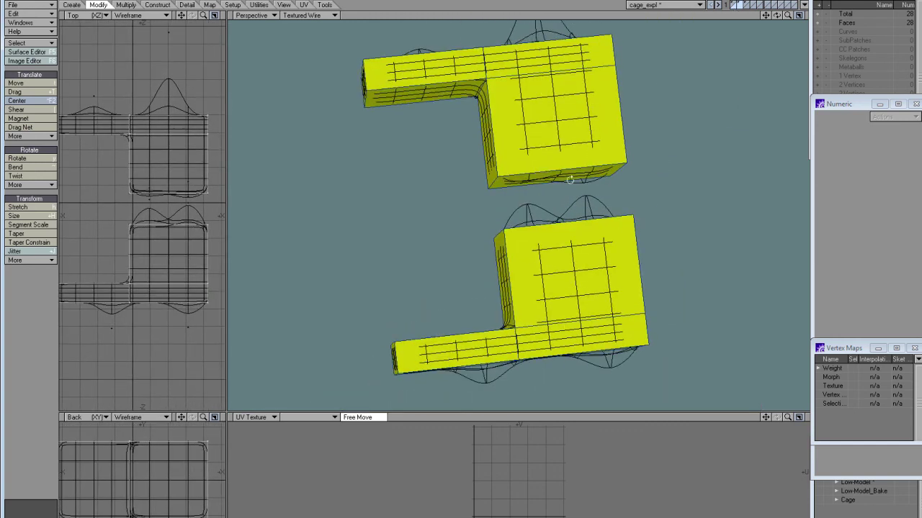
# Step: Select the facing polygon of each L-shaped low-resolution block in turn and examine its normal direction relative to the neighbouring block
pyautogui.click(550, 178)
pyautogui.keyDown('alt'); pyautogui.moveTo(532, 223); pyautogui.dragTo(563, 176); pyautogui.keyUp('alt')
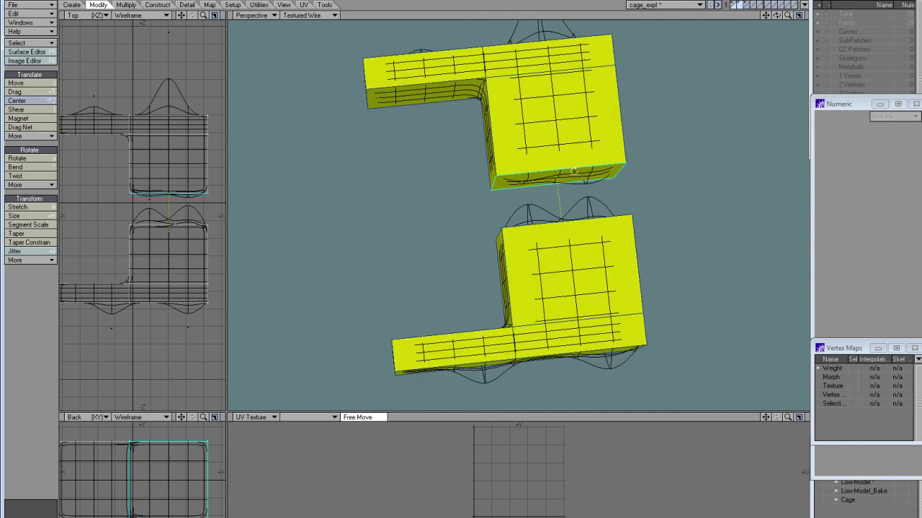
pyautogui.keyDown('alt'); pyautogui.moveTo(569, 174); pyautogui.dragTo(588, 180); pyautogui.keyUp('alt')
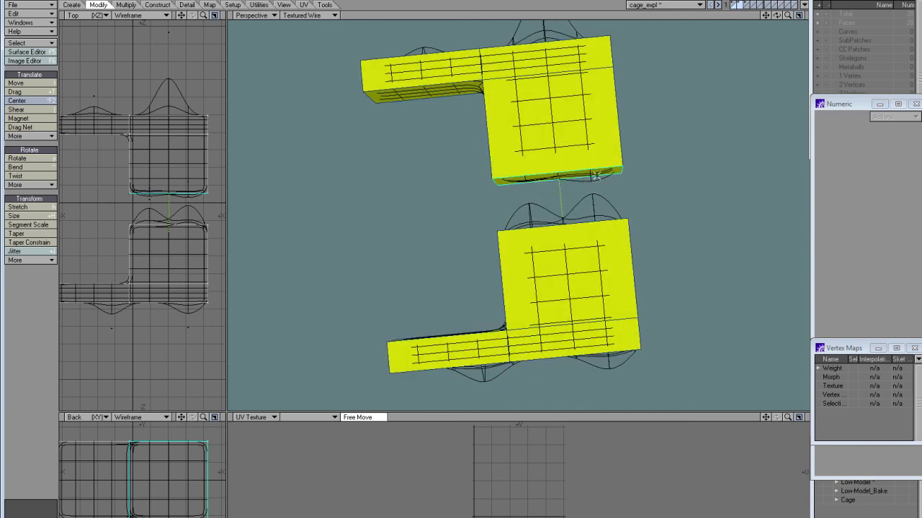
pyautogui.press('/')
pyautogui.keyDown('alt'); pyautogui.moveTo(573, 186); pyautogui.dragTo(581, 232); pyautogui.keyUp('alt')
pyautogui.click(583, 226)
pyautogui.moveTo(541, 196)
pyautogui.keyDown('alt'); pyautogui.mouseDown()
pyautogui.moveTo(508, 204)
pyautogui.moveTo(567, 214)
pyautogui.moveTo(552, 245)
pyautogui.moveTo(558, 191)
pyautogui.mouseUp(); pyautogui.keyUp('alt')
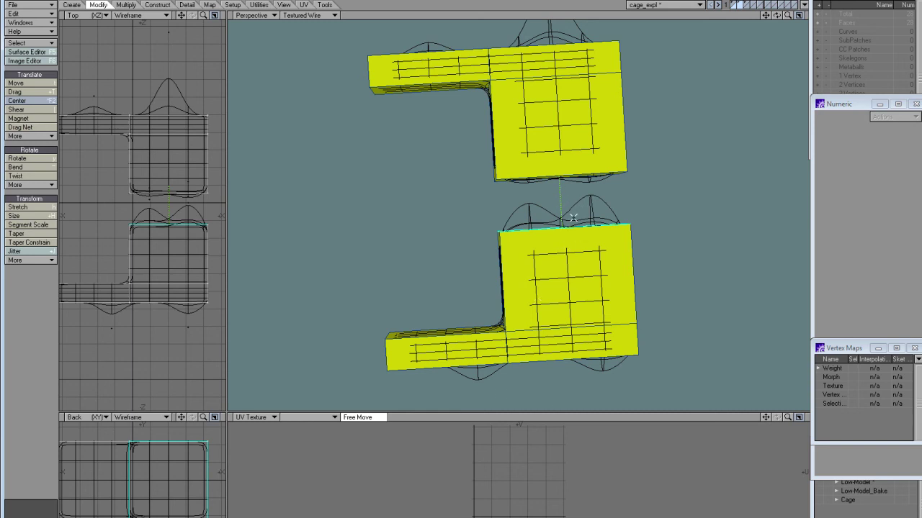
pyautogui.keyDown('alt'); pyautogui.moveTo(573, 217); pyautogui.dragTo(554, 167); pyautogui.keyUp('alt')
pyautogui.keyDown('alt'); pyautogui.moveTo(579, 227); pyautogui.dragTo(606, 191); pyautogui.keyUp('alt')
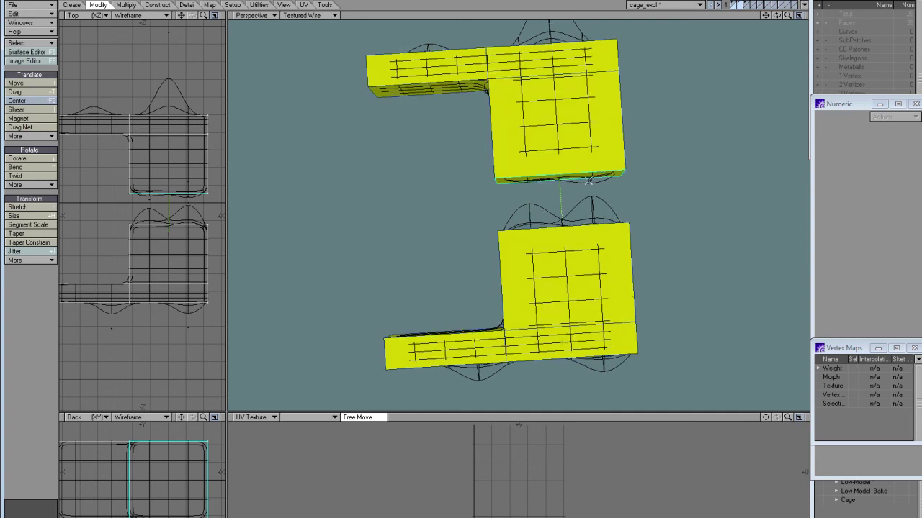
pyautogui.keyDown('alt'); pyautogui.moveTo(499, 213); pyautogui.dragTo(521, 192); pyautogui.keyUp('alt')
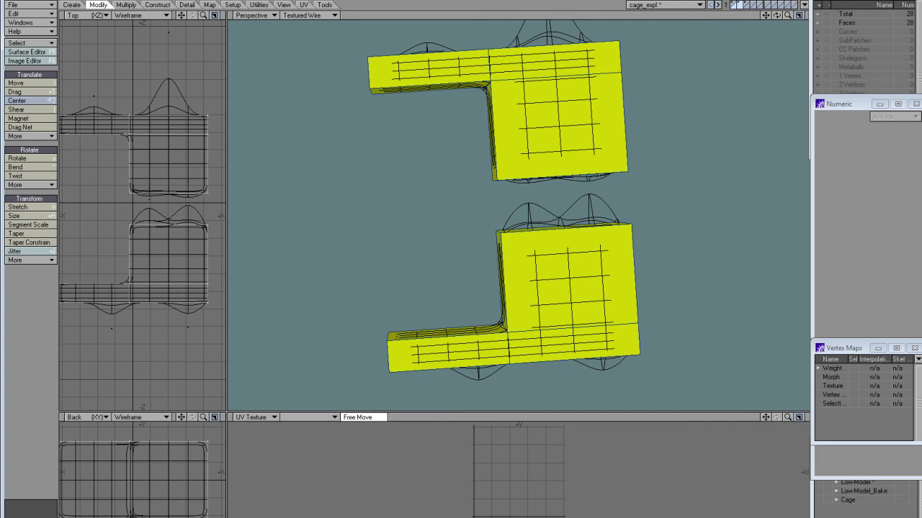
# Step: Show the cage and high-resolution layers behind the low-resolution blocks and examine how the cage encloses the detail without overlapping between blocks
pyautogui.click(740, 5)
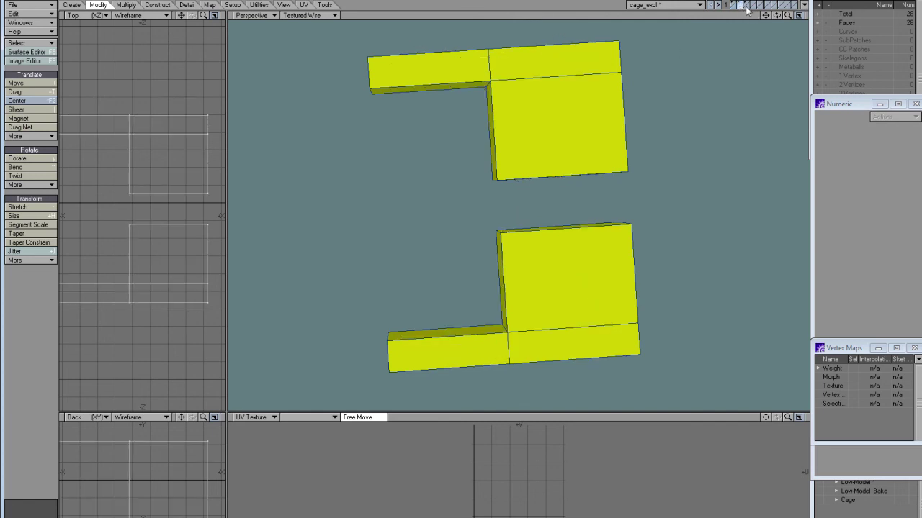
pyautogui.click(747, 7)
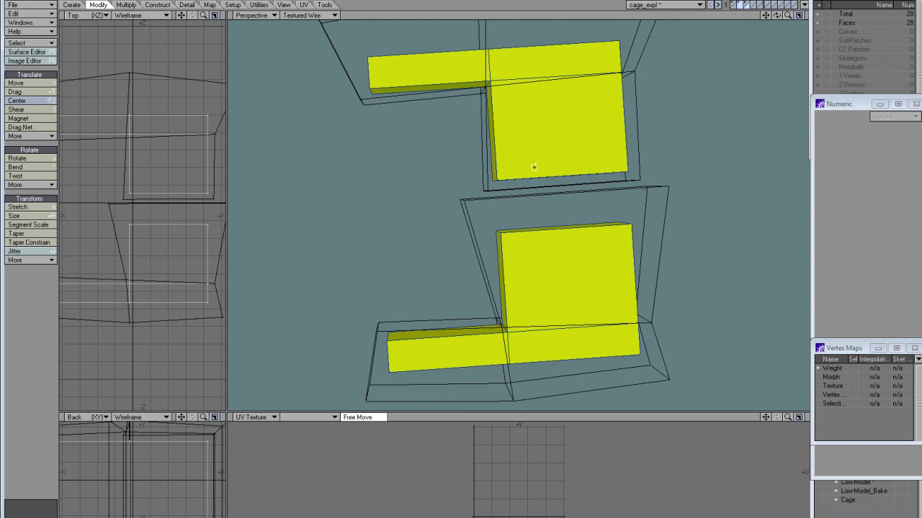
pyautogui.keyDown('alt'); pyautogui.moveTo(540, 173); pyautogui.dragTo(656, 202); pyautogui.keyUp('alt')
pyautogui.scroll(3, 554, 208)
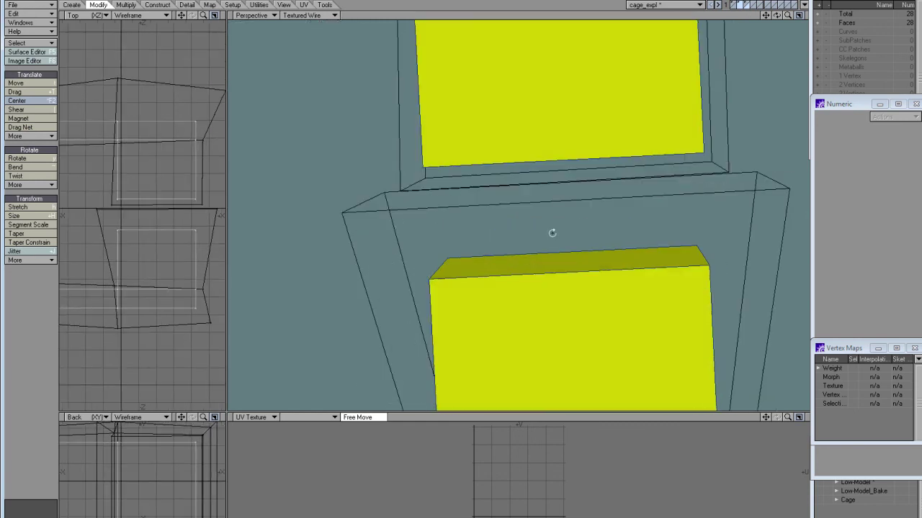
pyautogui.scroll(-1, 592, 137)
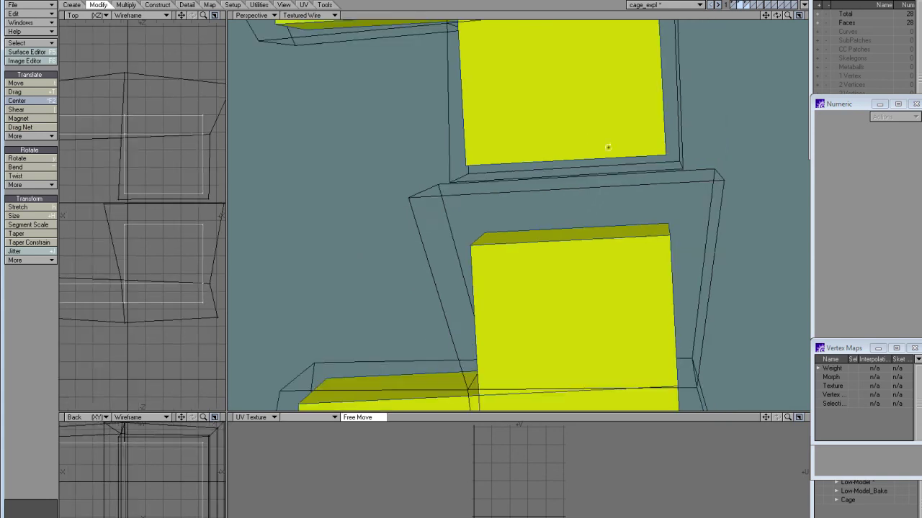
pyautogui.keyDown('shift'); pyautogui.click(735, 8); pyautogui.keyUp('shift')
pyautogui.keyDown('alt'); pyautogui.moveTo(520, 219); pyautogui.dragTo(491, 196); pyautogui.keyUp('alt')
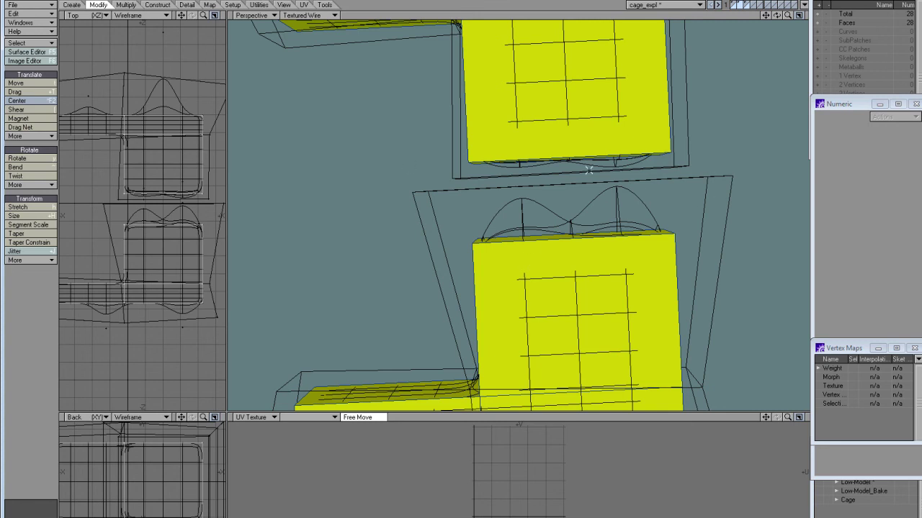
pyautogui.keyDown('alt'); pyautogui.moveTo(579, 208); pyautogui.dragTo(631, 247); pyautogui.keyUp('alt')
pyautogui.scroll(-2, 625, 183)
pyautogui.keyDown('alt'); pyautogui.moveTo(580, 232); pyautogui.dragTo(590, 236); pyautogui.keyUp('alt')
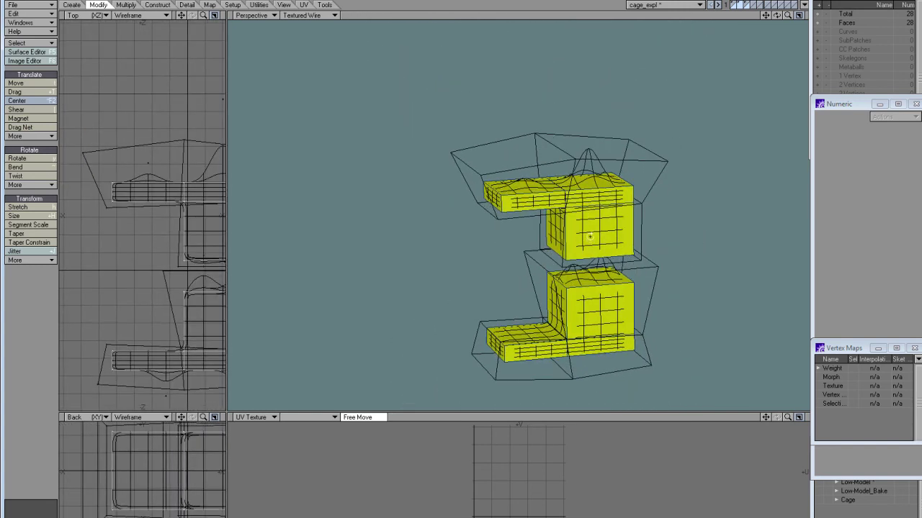
pyautogui.keyDown('alt'); pyautogui.moveTo(537, 254); pyautogui.dragTo(616, 208); pyautogui.keyUp('alt')
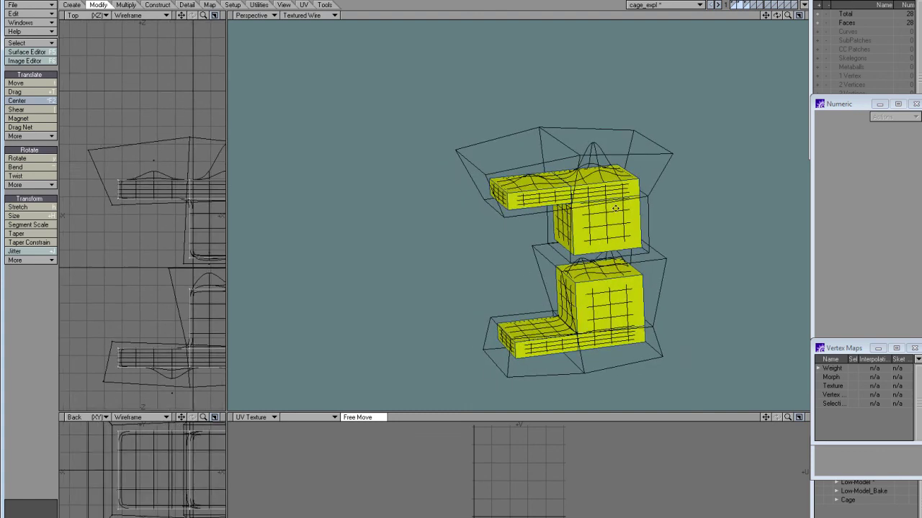
# Step: Switch back to the Cage object and view its mesh
pyautogui.click(663, 5)
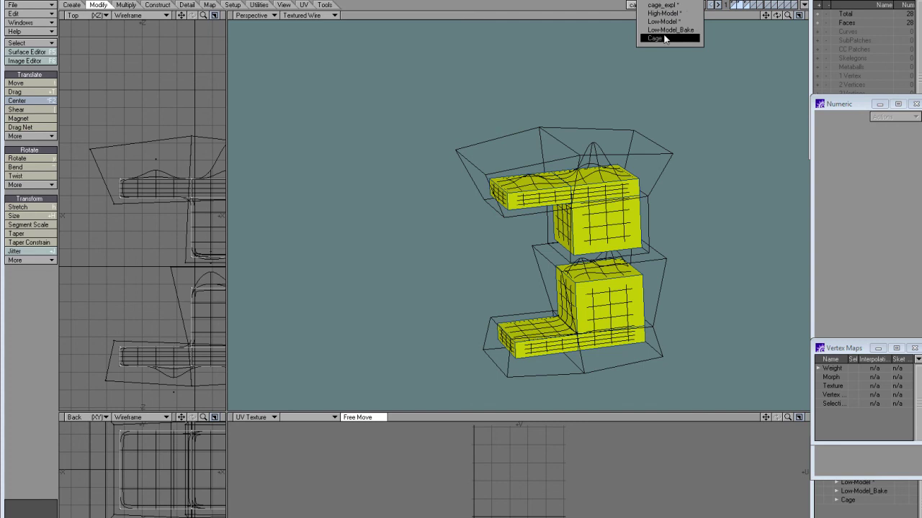
pyautogui.click(664, 39)
pyautogui.keyDown('alt'); pyautogui.moveTo(639, 206); pyautogui.dragTo(556, 151); pyautogui.keyUp('alt')
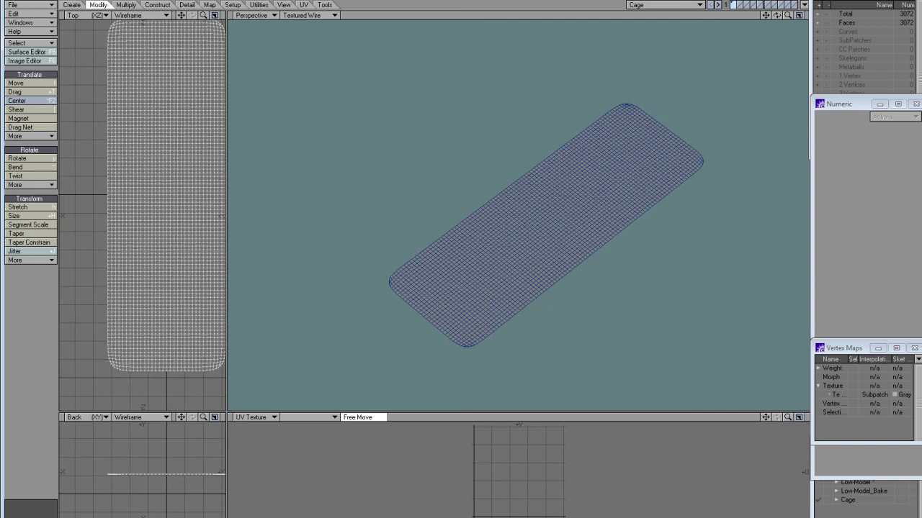
# Step: Switch to xNormal and add High-Model.lwo to the high definition meshes
pyautogui.hotkey('alt', 'Tab')
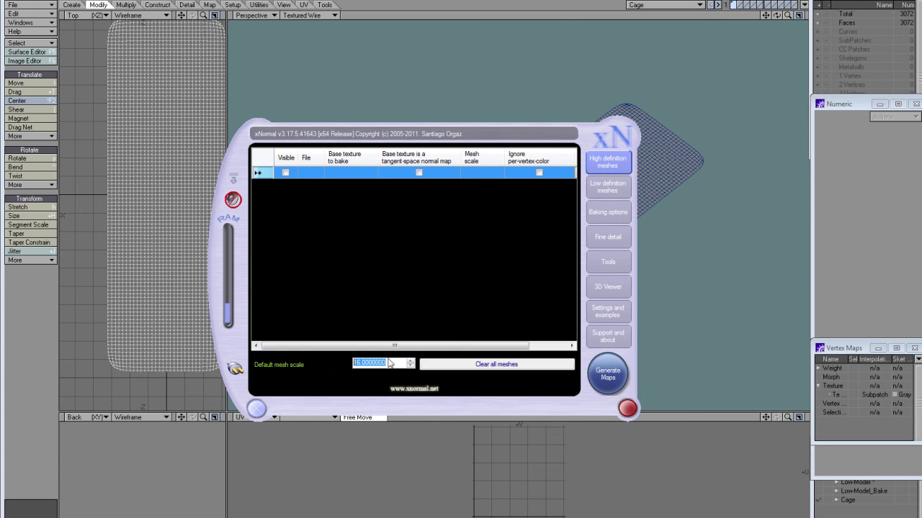
pyautogui.click(604, 189)
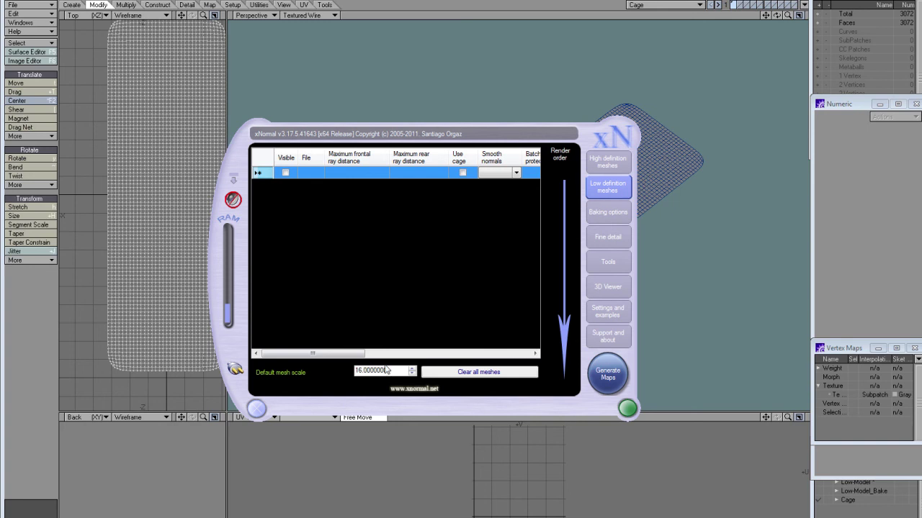
pyautogui.click(617, 163)
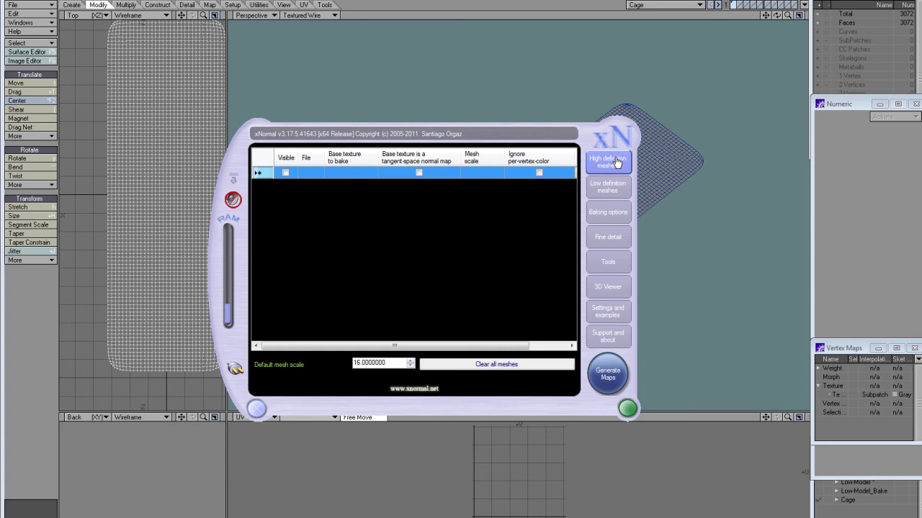
pyautogui.rightClick(387, 210)
pyautogui.click(418, 217)
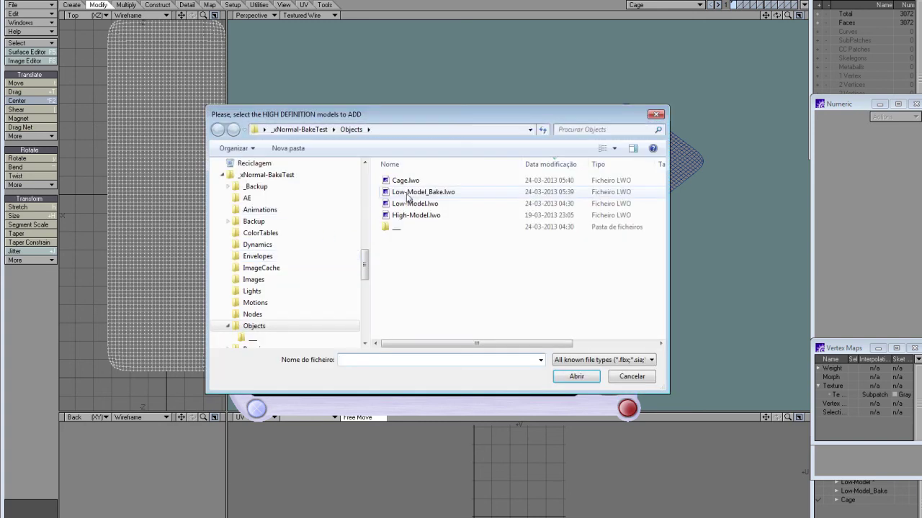
pyautogui.click(439, 215)
pyautogui.doubleClick(439, 215)
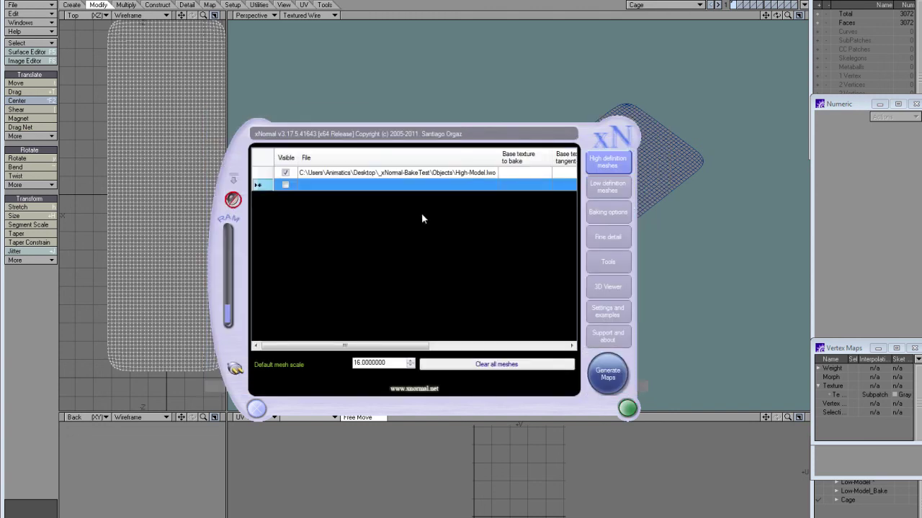
# Step: Add Low-Model_Bake.lwo to the low definition meshes
pyautogui.click(599, 188)
pyautogui.rightClick(369, 229)
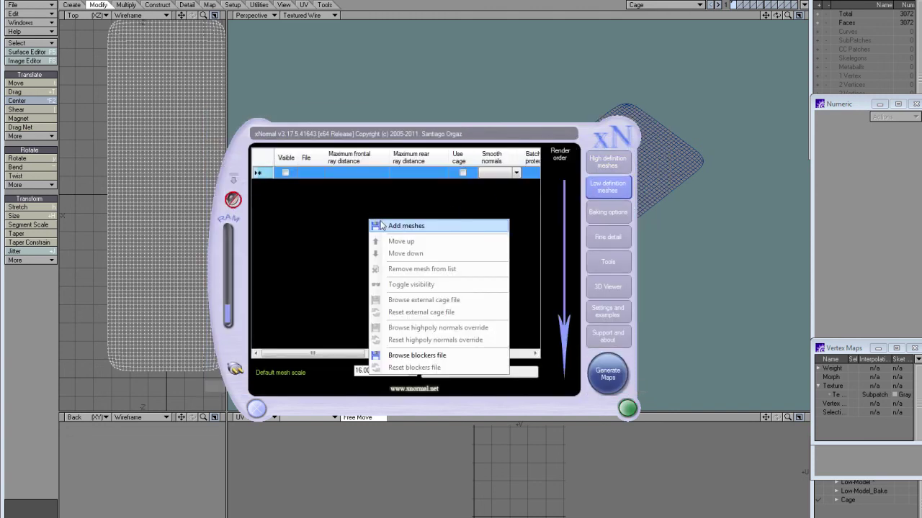
pyautogui.click(497, 227)
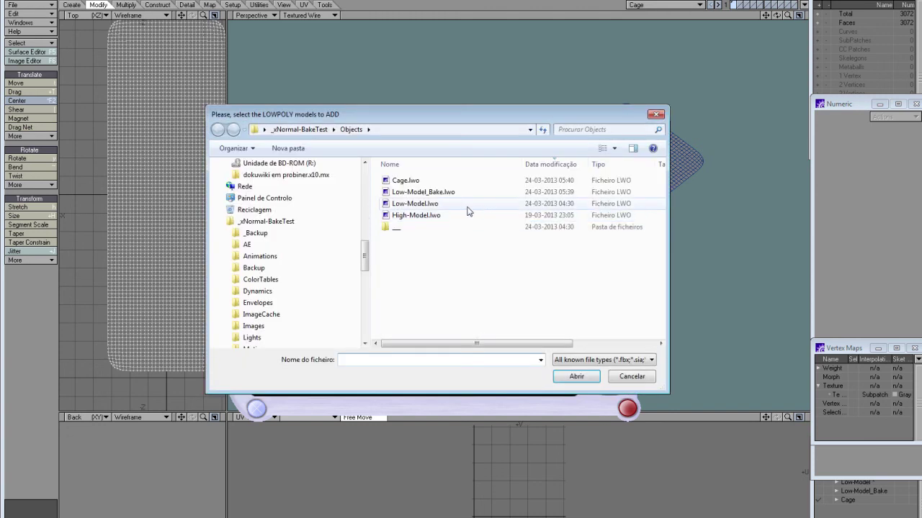
pyautogui.doubleClick(435, 192)
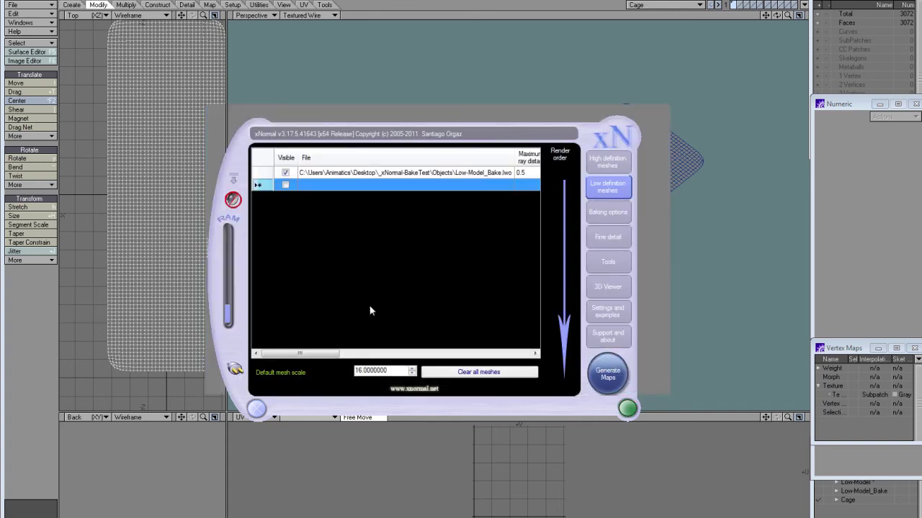
# Step: Enable the use of a cage for Low-Model_Bake.lwo and bring its external cage file setting into view
pyautogui.click(346, 175)
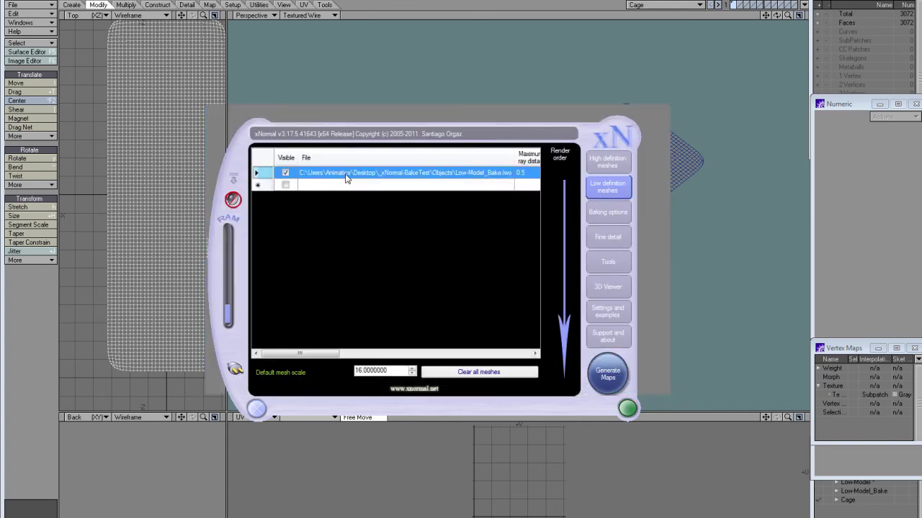
pyautogui.moveTo(306, 353); pyautogui.dragTo(382, 354)
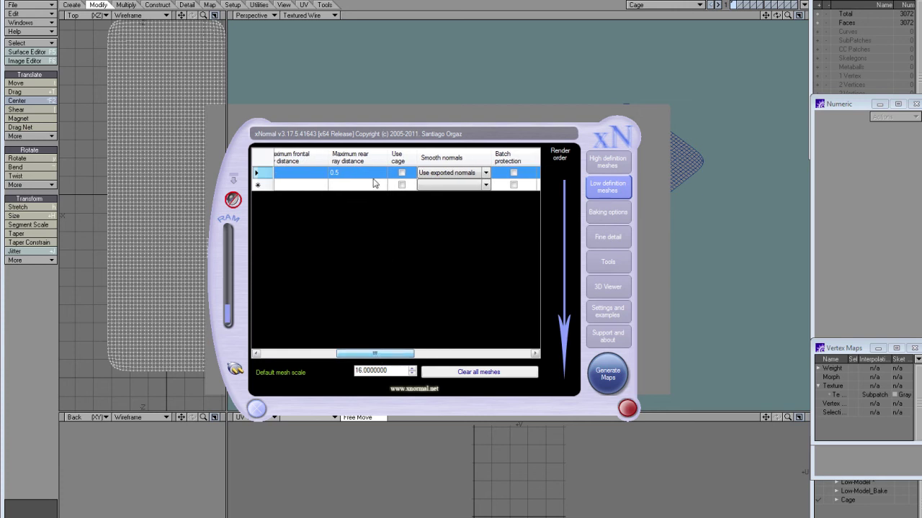
pyautogui.click(401, 175)
pyautogui.moveTo(358, 353); pyautogui.dragTo(413, 354)
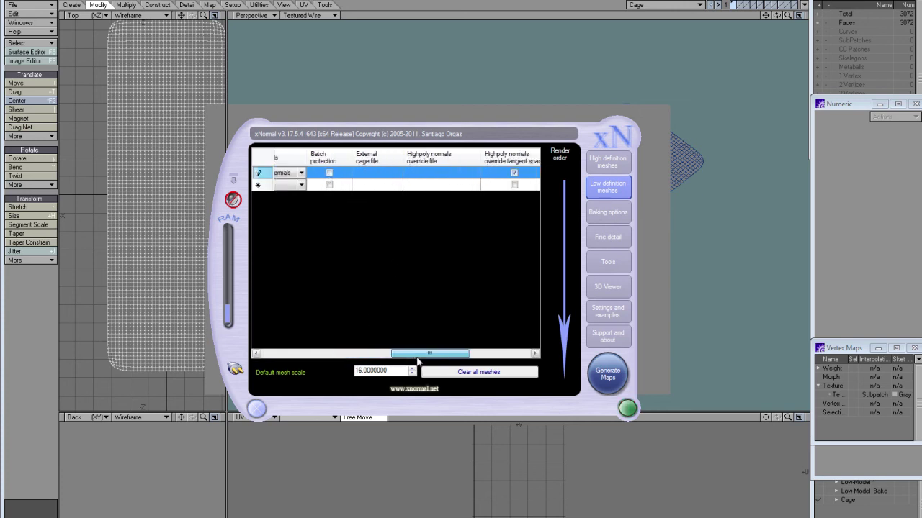
# Step: Assign Cage.lwo as the external cage file of Low-Model_Bake.lwo and acknowledge the topology warning
pyautogui.rightClick(433, 176)
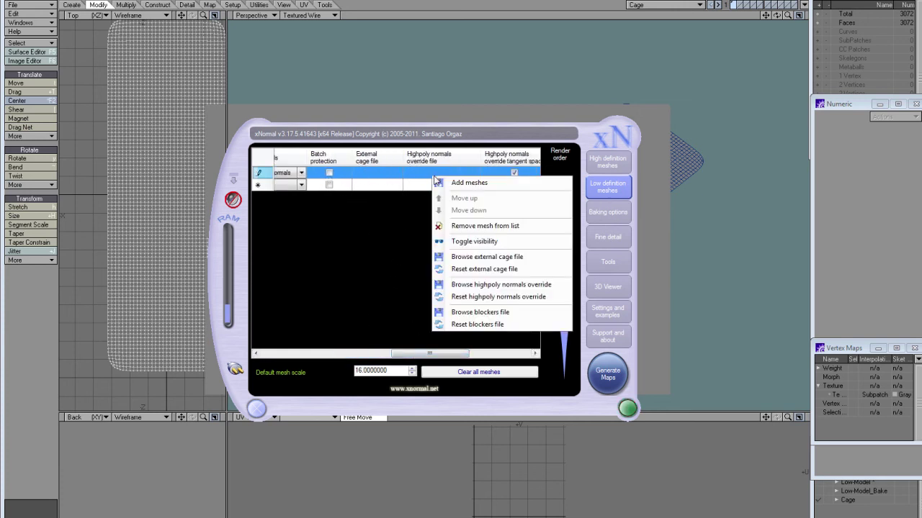
pyautogui.click(503, 259)
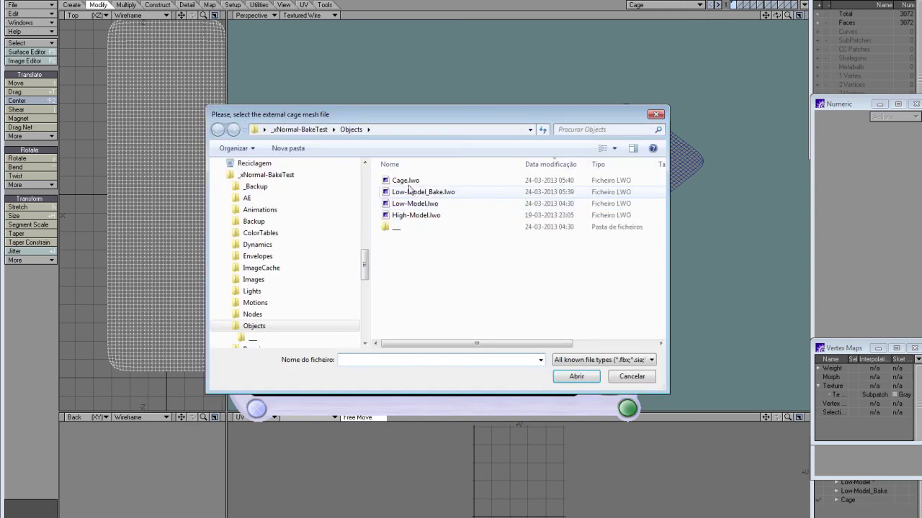
pyautogui.doubleClick(409, 181)
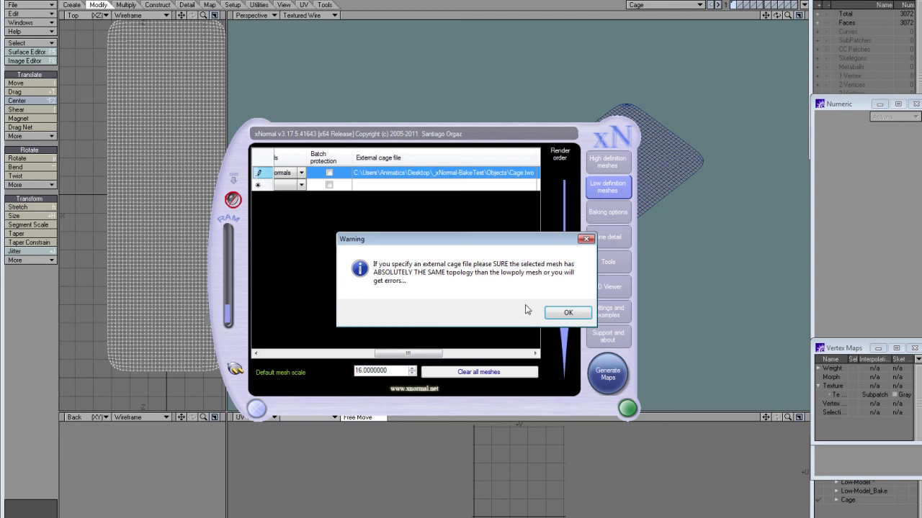
pyautogui.moveTo(500, 237); pyautogui.dragTo(449, 231)
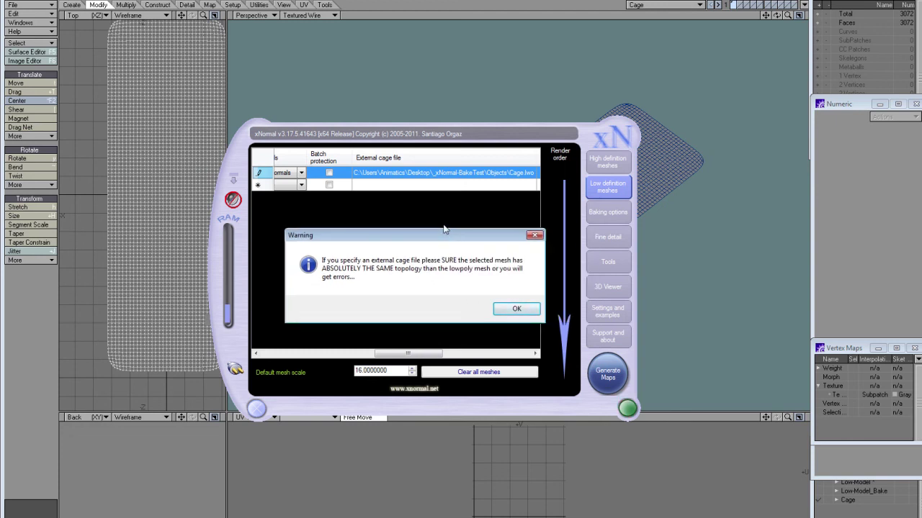
pyautogui.click(508, 308)
pyautogui.moveTo(402, 354); pyautogui.dragTo(275, 353)
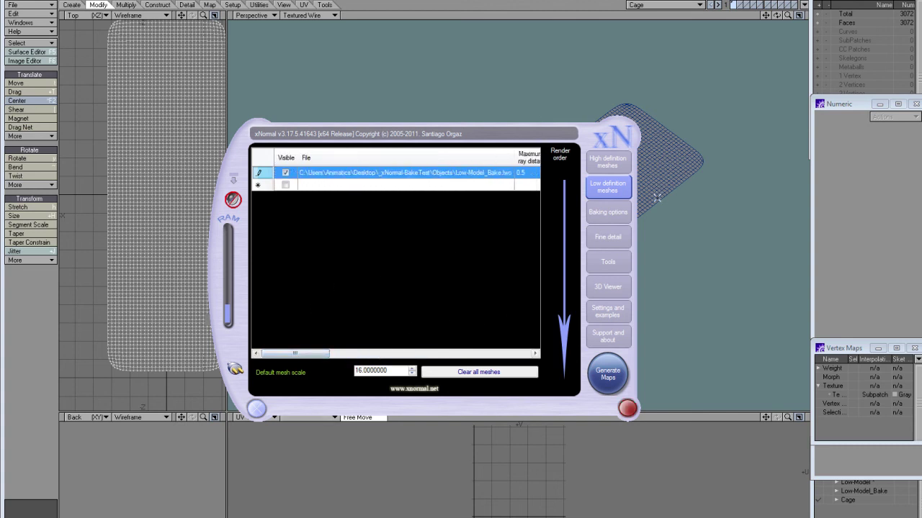
# Step: Review the baking options, checking the output file, edge padding, antialiasing and the height map's normalization settings
pyautogui.click(618, 214)
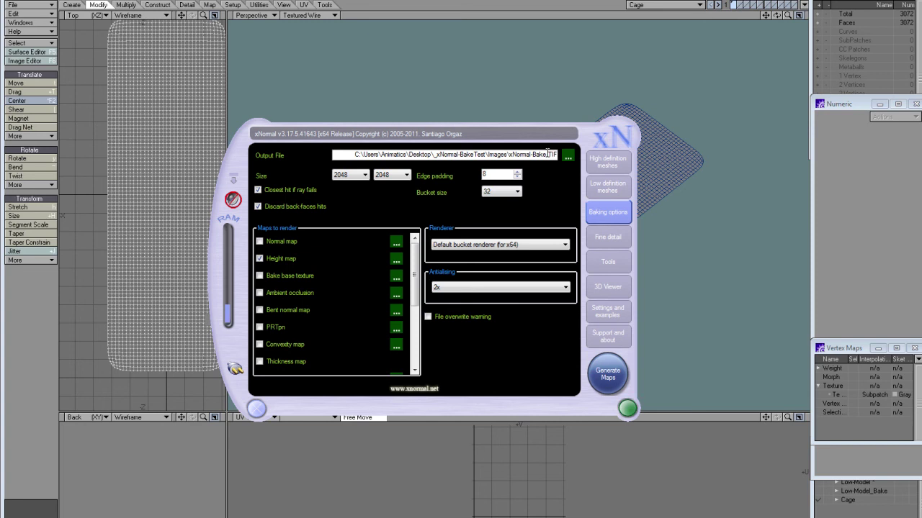
pyautogui.moveTo(546, 154); pyautogui.dragTo(569, 154)
pyautogui.click(505, 174)
pyautogui.click(445, 290)
pyautogui.click(396, 260)
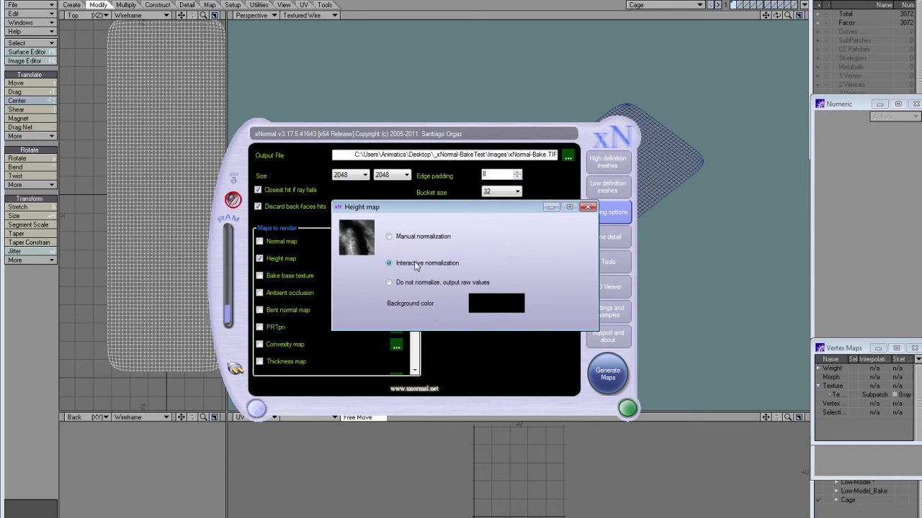
pyautogui.click(588, 208)
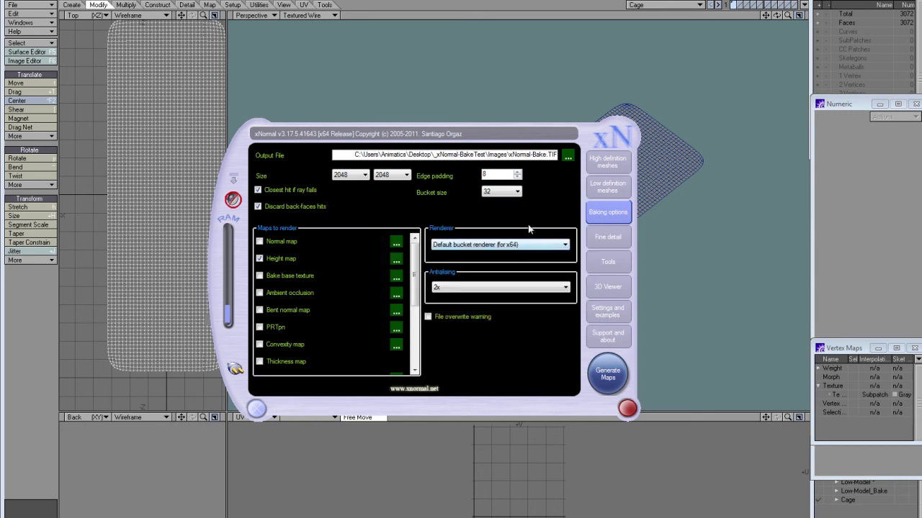
# Step: Generate the height map and set the height tonemapper's preview mode to Fit to window
pyautogui.click(601, 366)
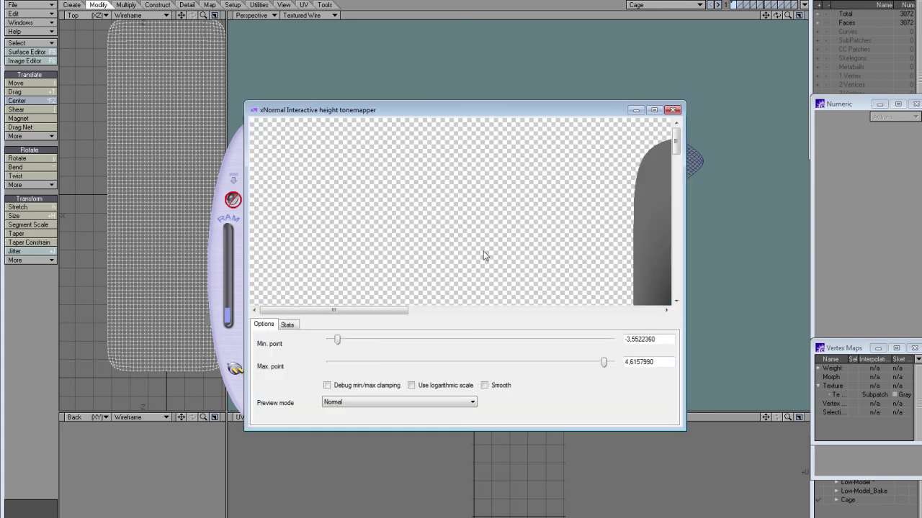
pyautogui.click(405, 404)
pyautogui.click(400, 419)
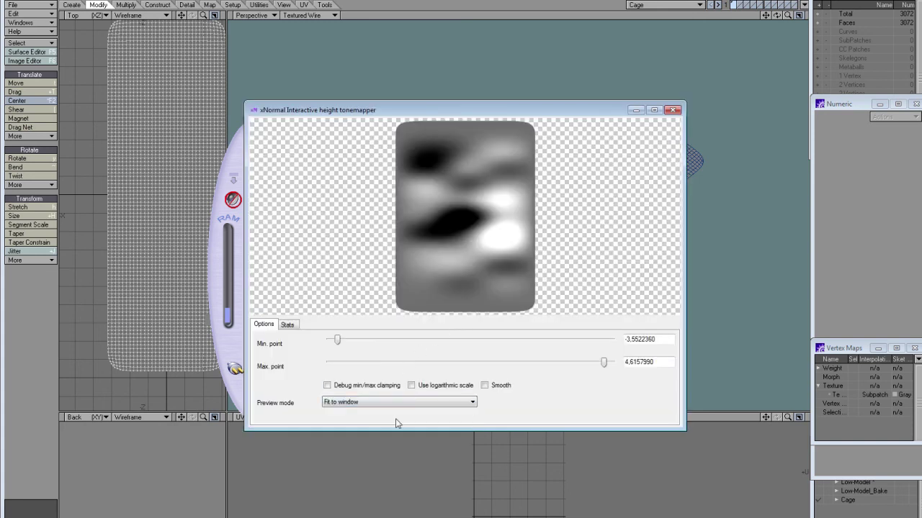
# Step: Enable min/max clamping debugging and widen the height range to a maximum of 7.2912640 and a minimum of -5.9492500
pyautogui.click(327, 386)
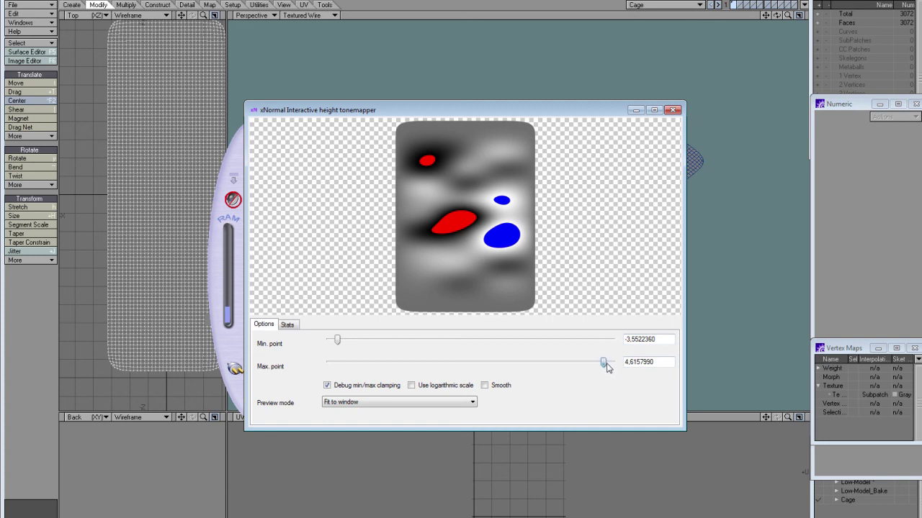
pyautogui.moveTo(604, 363); pyautogui.dragTo(612, 363)
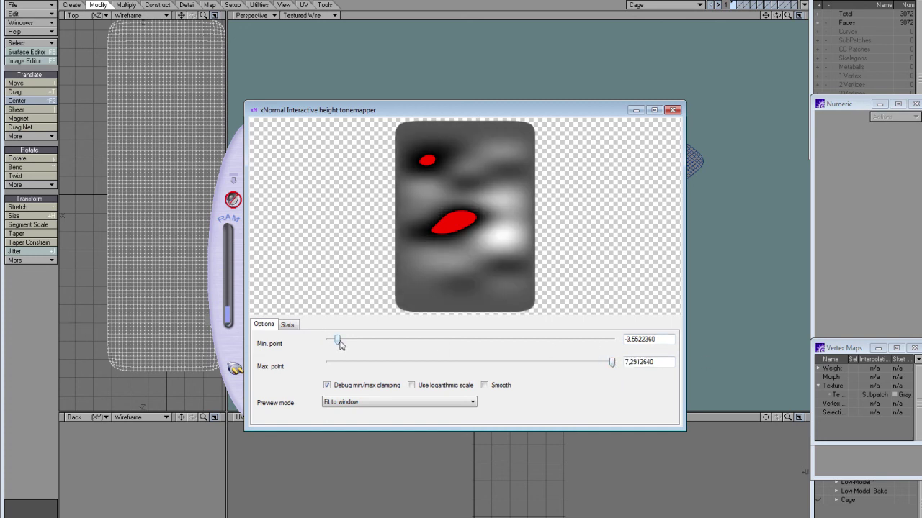
pyautogui.moveTo(339, 344); pyautogui.dragTo(331, 344)
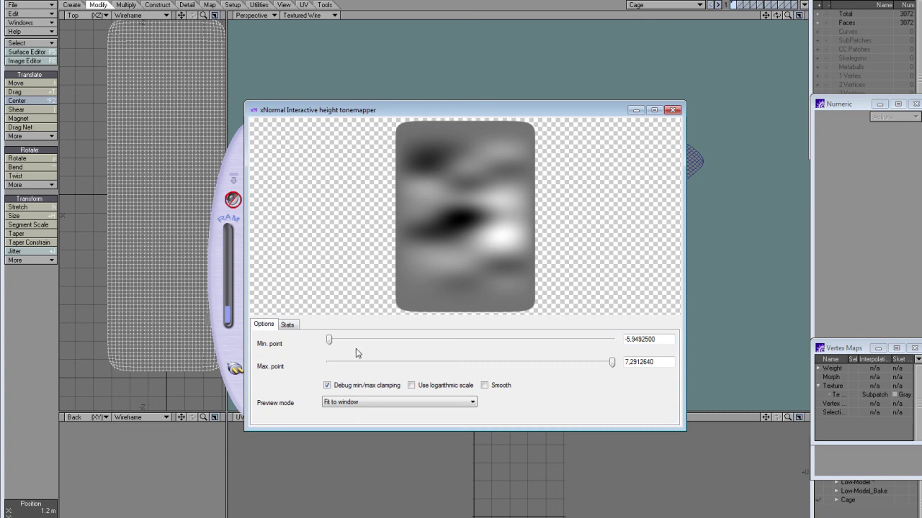
# Step: Set the minimum point to -7.2912640 to mirror the maximum, then close the tonemapper and the finished map preview
pyautogui.doubleClick(661, 360)
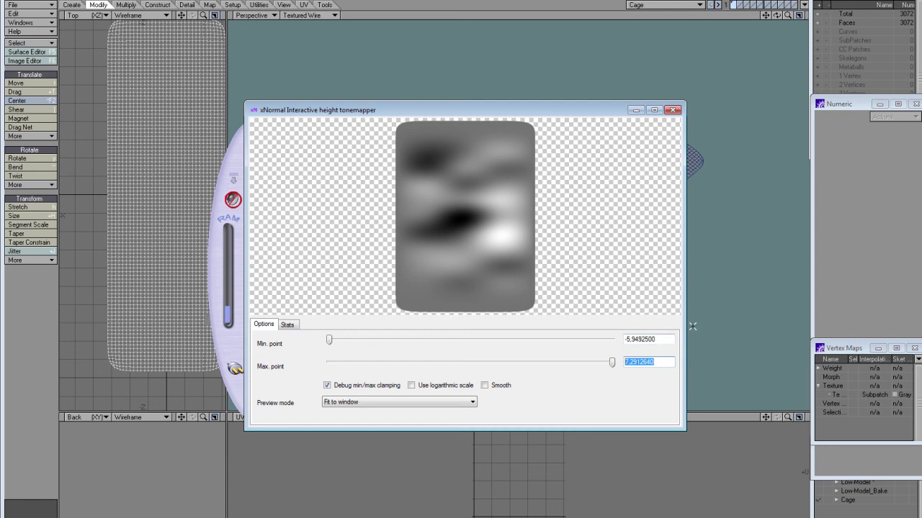
pyautogui.moveTo(662, 362); pyautogui.dragTo(520, 366)
pyautogui.hotkey('ctrl', 'c')
pyautogui.moveTo(624, 339); pyautogui.dragTo(689, 338)
pyautogui.write('-')
pyautogui.hotkey('ctrl', 'v')
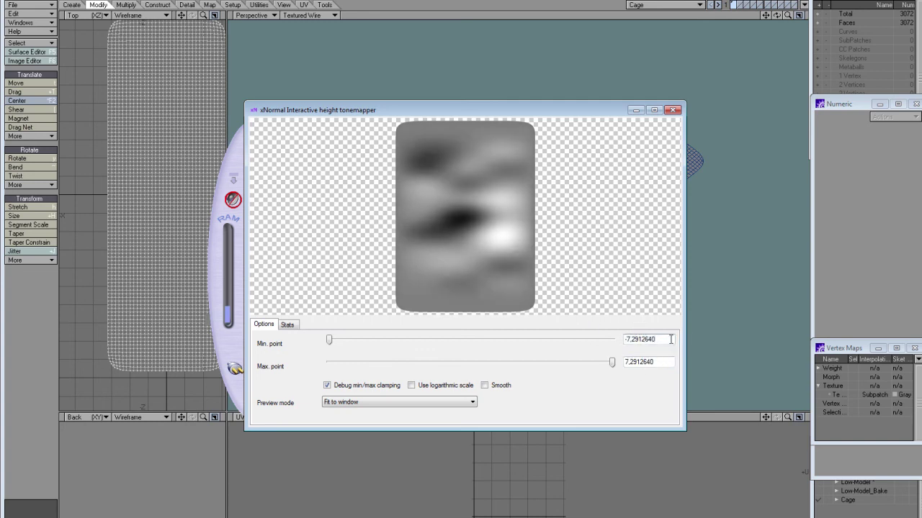
pyautogui.click(626, 339)
pyautogui.click(674, 111)
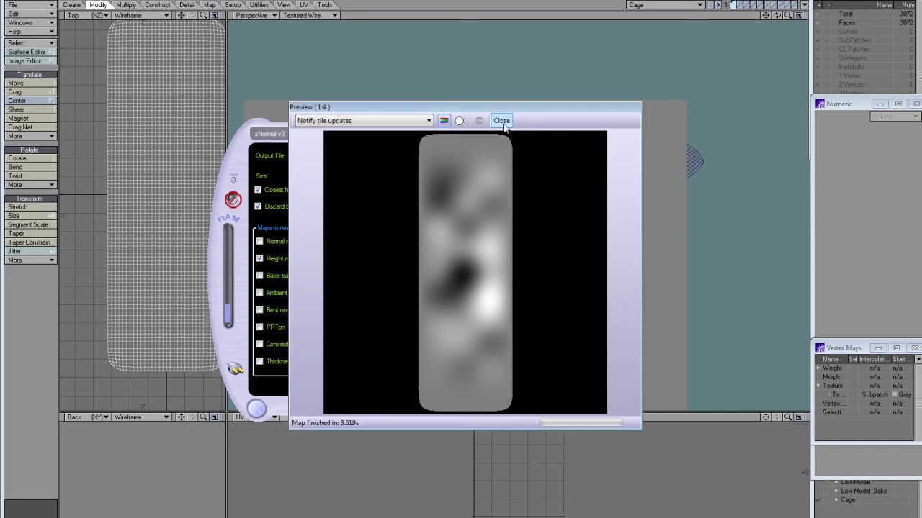
pyautogui.click(502, 121)
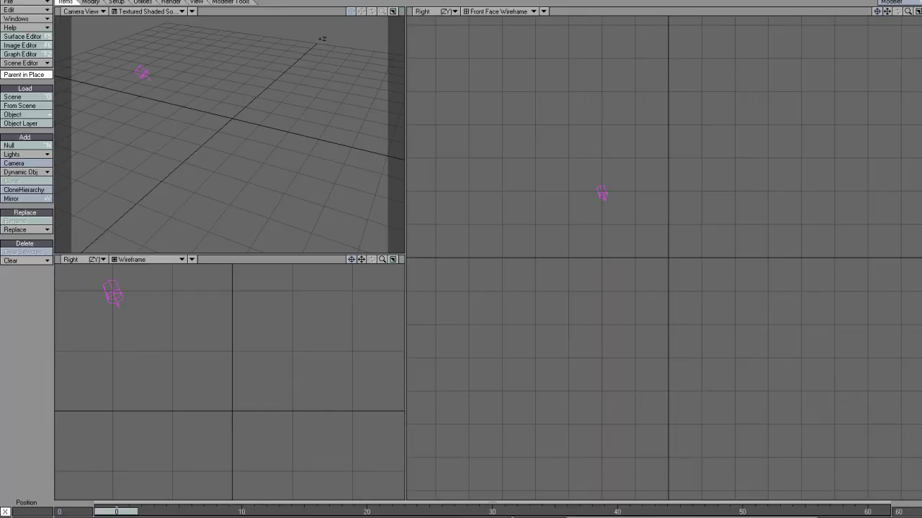
# Step: Switch to LightWave Layout and load Low-Model.lwo into the scene
pyautogui.press('+')
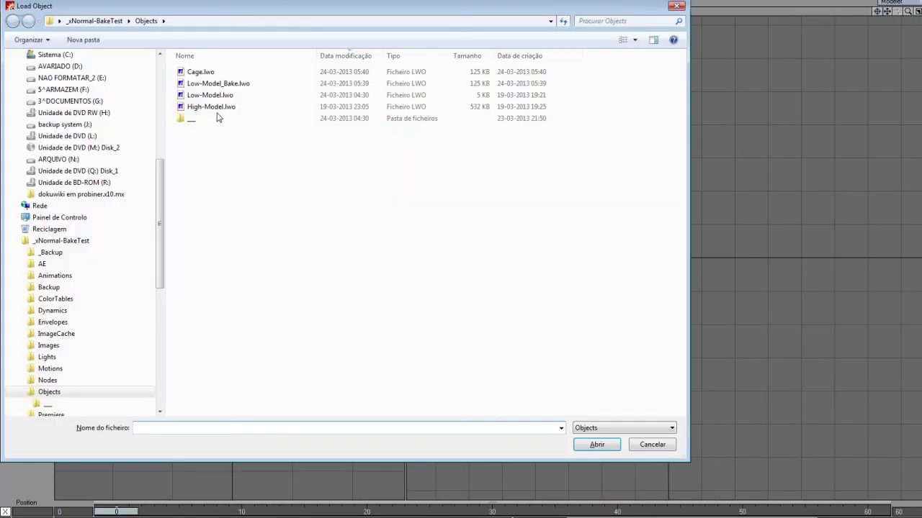
pyautogui.click(211, 95)
pyautogui.doubleClick(211, 95)
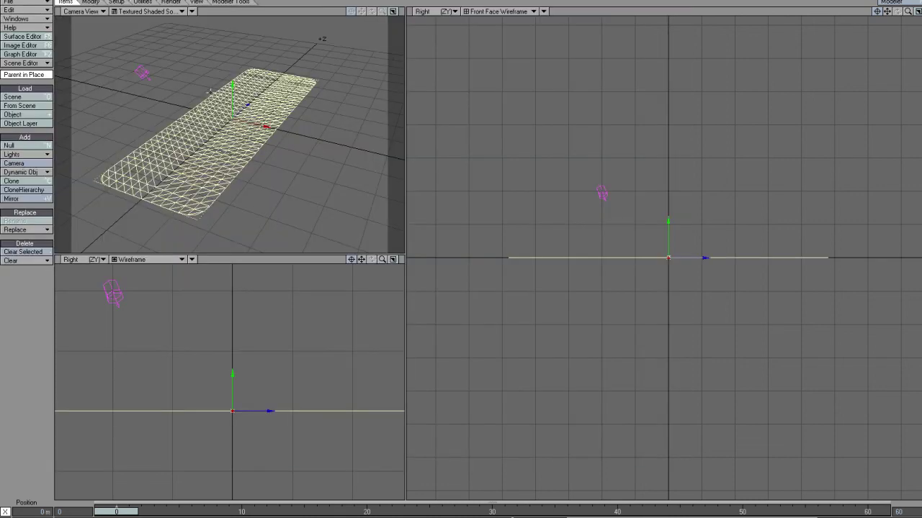
# Step: Set Low-Model's display and render SubPatch levels to 8 and choose its subdivision order
pyautogui.press('p')
pyautogui.moveTo(401, 300); pyautogui.dragTo(331, 300)
pyautogui.write('8')
pyautogui.press('Return')
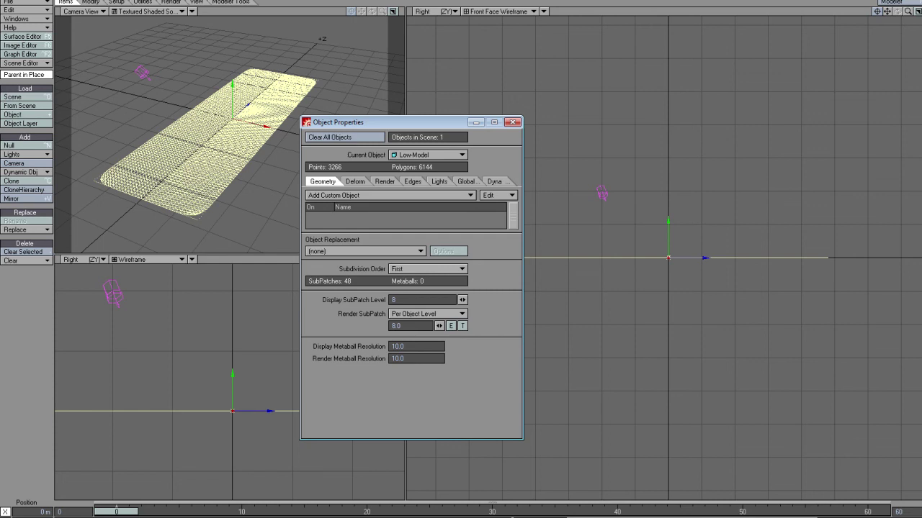
pyautogui.click(398, 325)
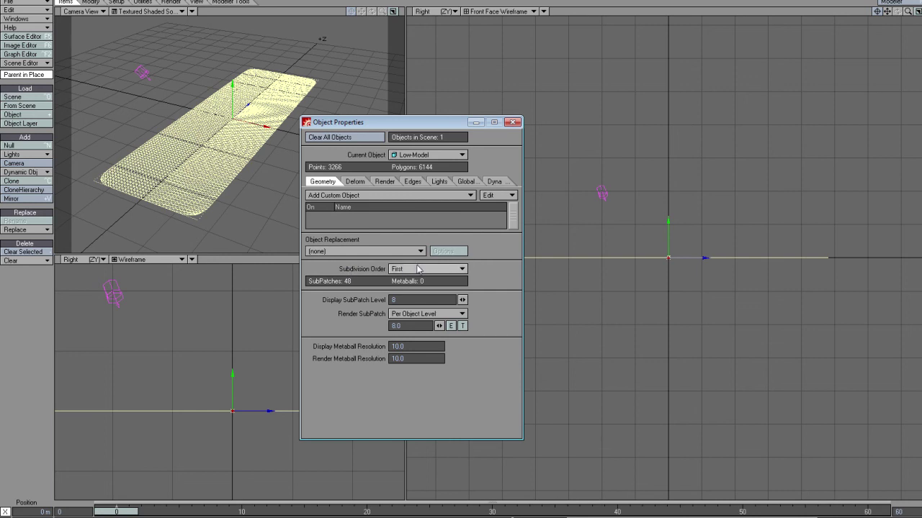
pyautogui.click(417, 269)
pyautogui.click(411, 301)
# Step: Enable node displacement for Low-Model and set the node displacement order to Before World Displacement
pyautogui.click(351, 181)
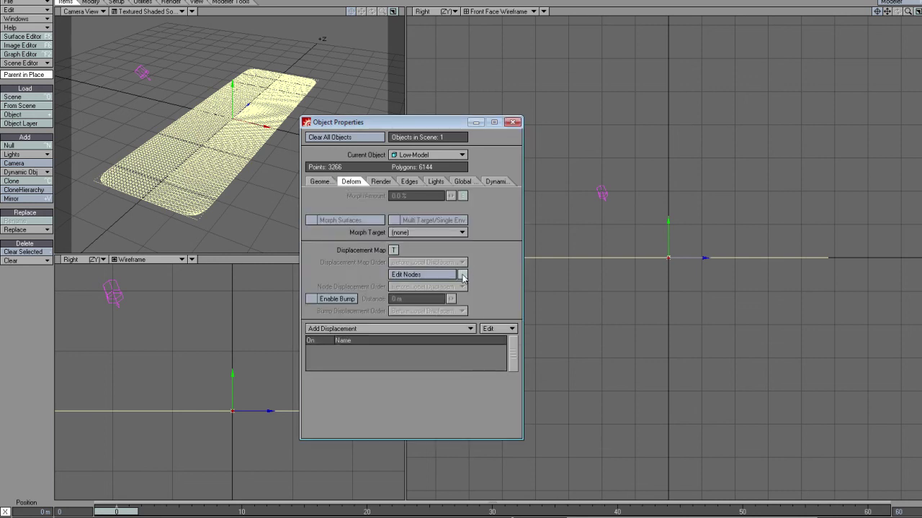
pyautogui.click(463, 275)
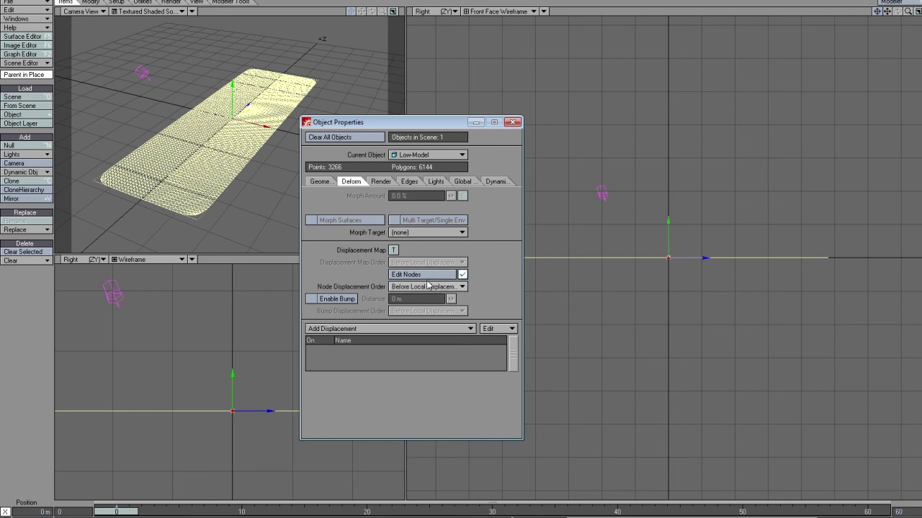
pyautogui.click(429, 288)
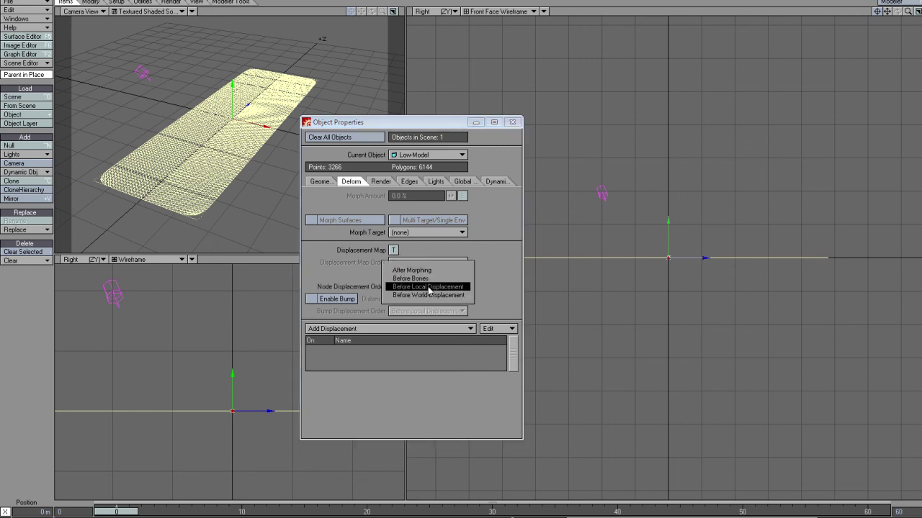
pyautogui.click(401, 297)
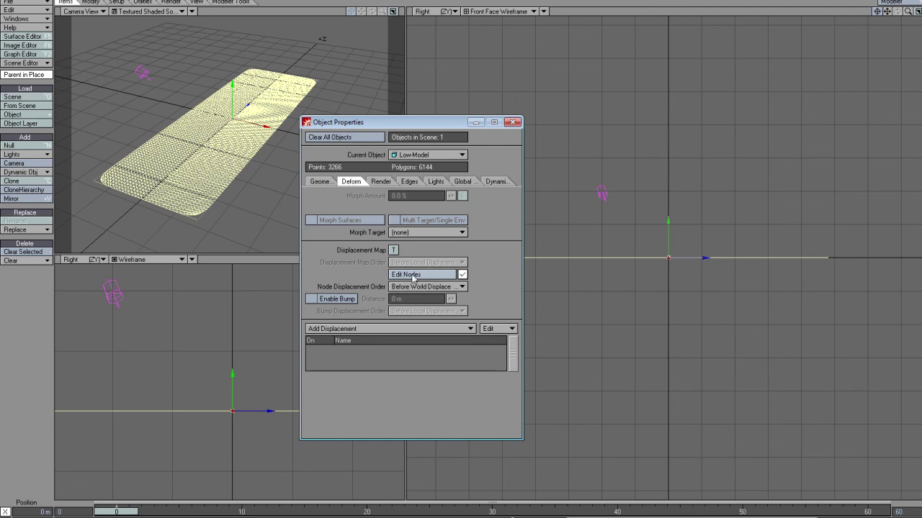
# Step: Add a Spot Info node to Low-Model's displacement nodes and connect its Normal output to the Displacement input
pyautogui.click(419, 275)
pyautogui.moveTo(353, 272); pyautogui.dragTo(421, 251)
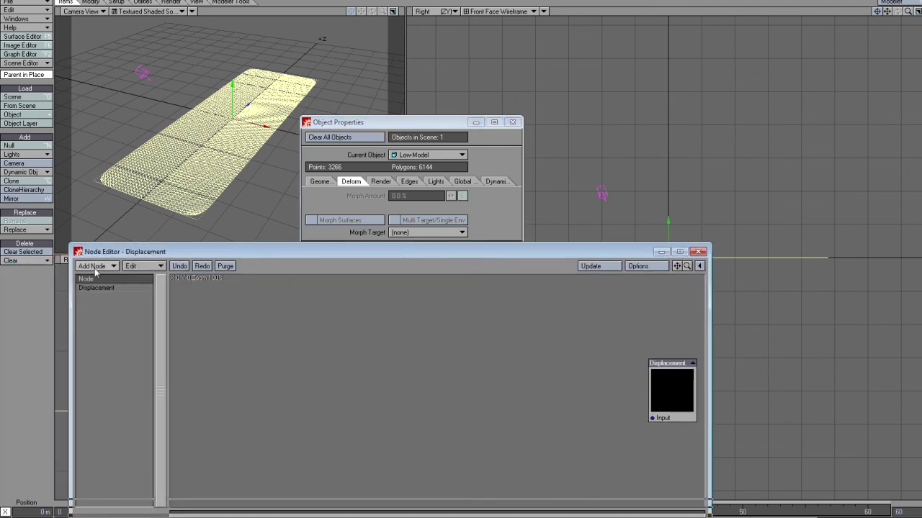
pyautogui.click(94, 266)
pyautogui.moveTo(125, 409)
pyautogui.click(153, 409)
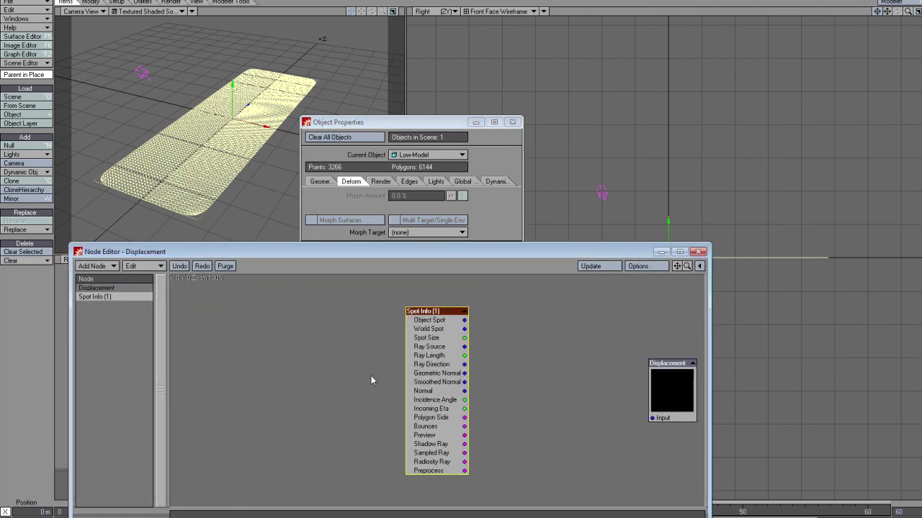
pyautogui.moveTo(464, 391); pyautogui.dragTo(652, 418)
pyautogui.moveTo(450, 411); pyautogui.dragTo(367, 409)
pyautogui.moveTo(490, 252); pyautogui.dragTo(385, 225)
pyautogui.moveTo(566, 353); pyautogui.dragTo(503, 334)
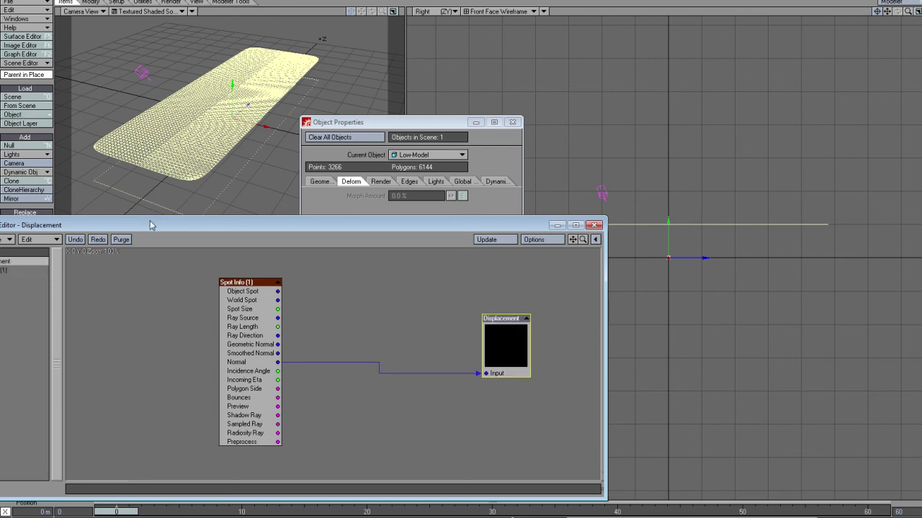
pyautogui.moveTo(149, 224); pyautogui.dragTo(191, 201)
# Step: Add a vector Scale node and wire it between Spot Info's Normal output and the Displacement input
pyautogui.click(33, 217)
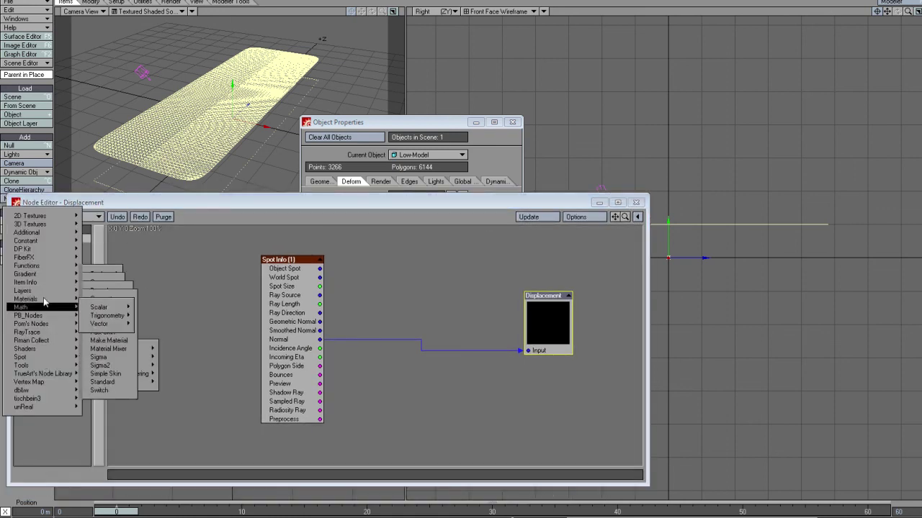
pyautogui.moveTo(46, 310)
pyautogui.moveTo(89, 310)
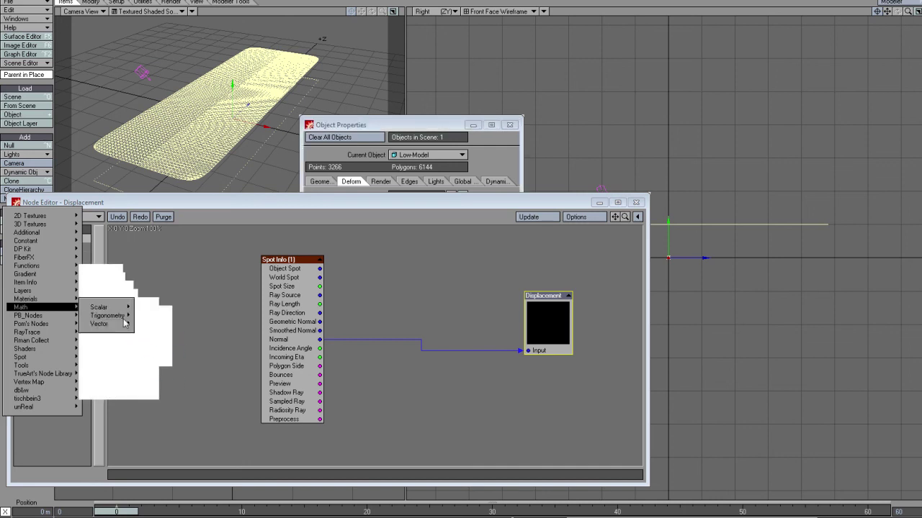
pyautogui.click(150, 407)
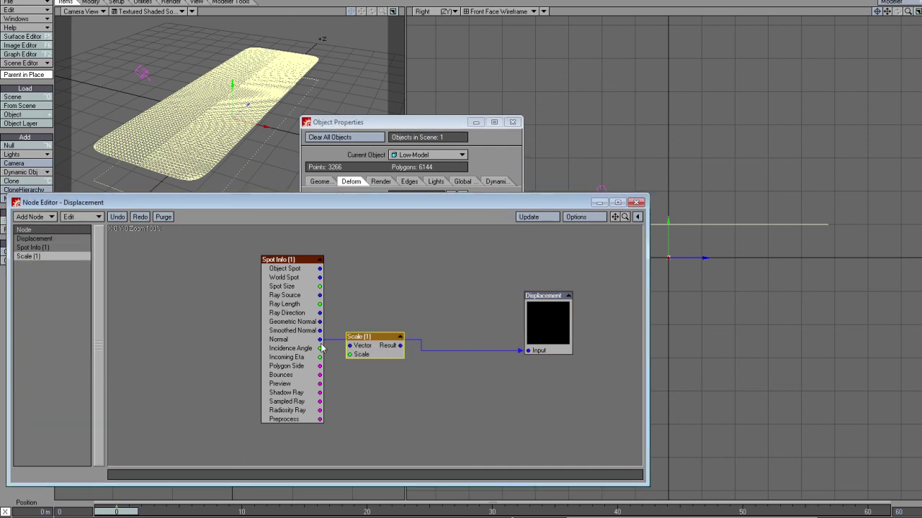
pyautogui.moveTo(318, 347)
pyautogui.mouseDown()
pyautogui.moveTo(383, 349)
pyautogui.moveTo(317, 337)
pyautogui.mouseUp()
pyautogui.moveTo(320, 335); pyautogui.dragTo(520, 351)
pyautogui.moveTo(358, 353); pyautogui.dragTo(409, 368)
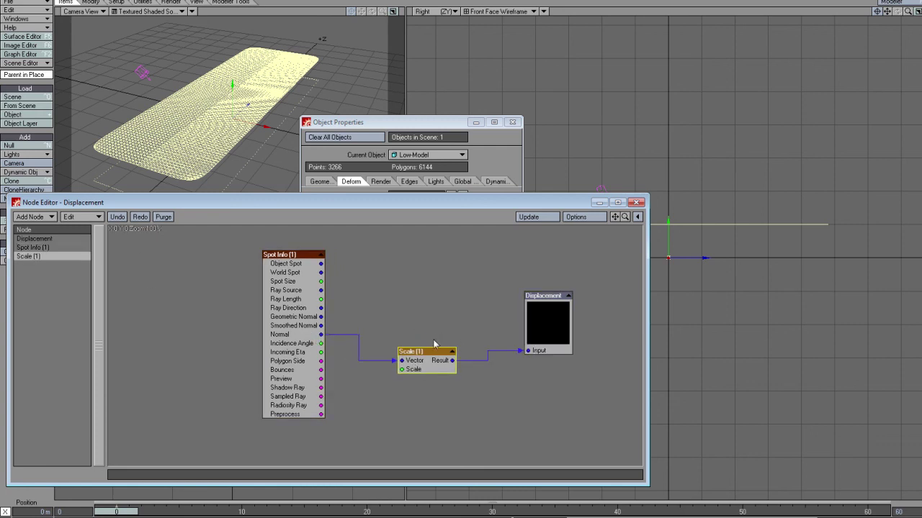
pyautogui.doubleClick(423, 361)
pyautogui.click(447, 143)
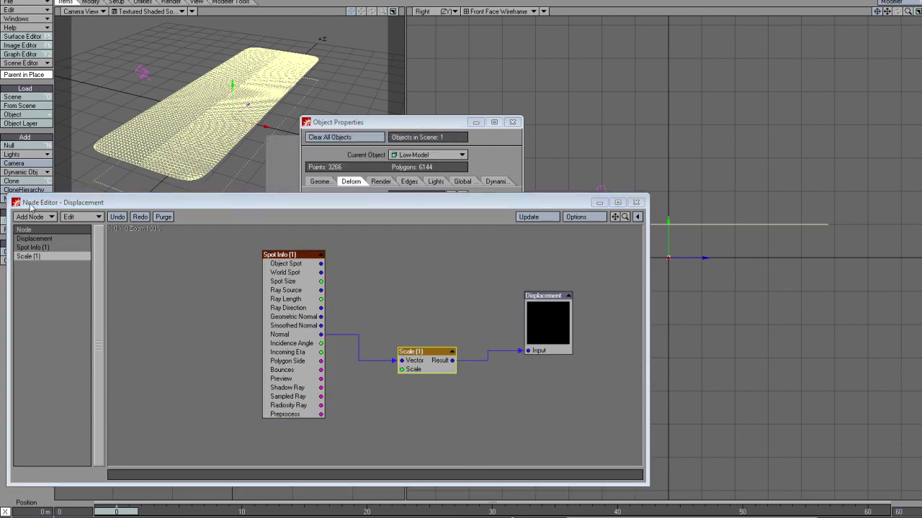
# Step: Add a scalar Multiply node to the displacement network and connect its Result to the Scale node's Scale input
pyautogui.click(28, 216)
pyautogui.moveTo(32, 218)
pyautogui.moveTo(47, 306)
pyautogui.moveTo(91, 322)
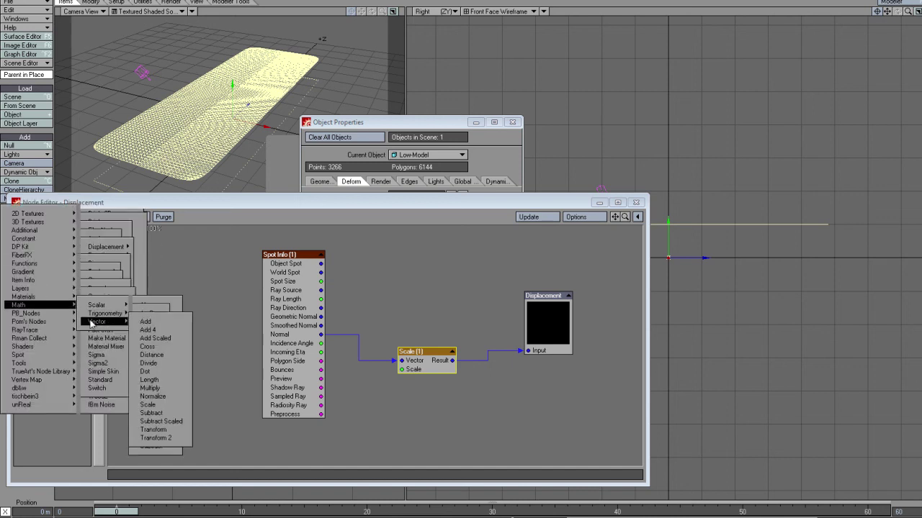
pyautogui.moveTo(100, 306)
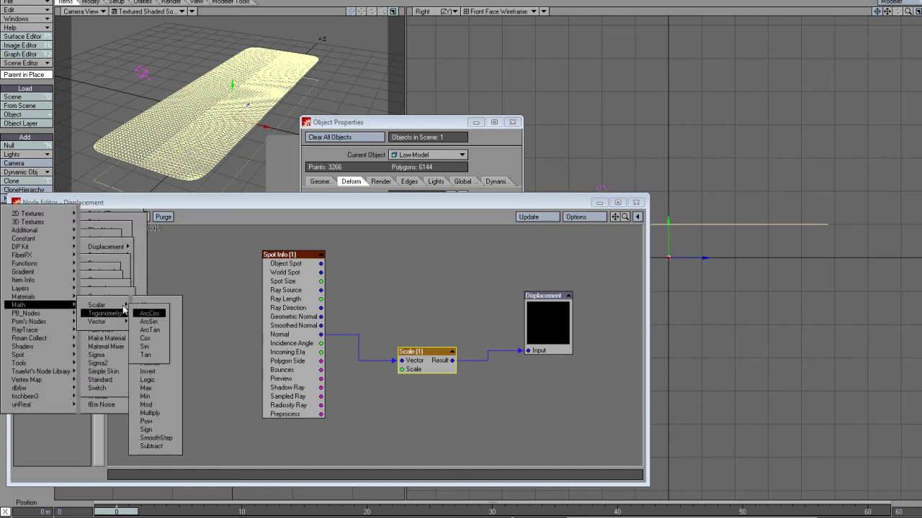
pyautogui.click(149, 412)
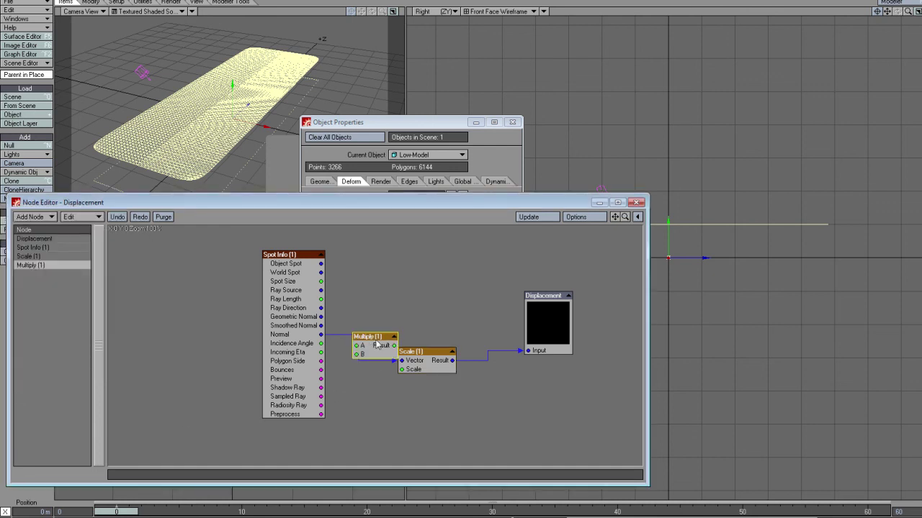
pyautogui.moveTo(382, 338); pyautogui.dragTo(402, 370)
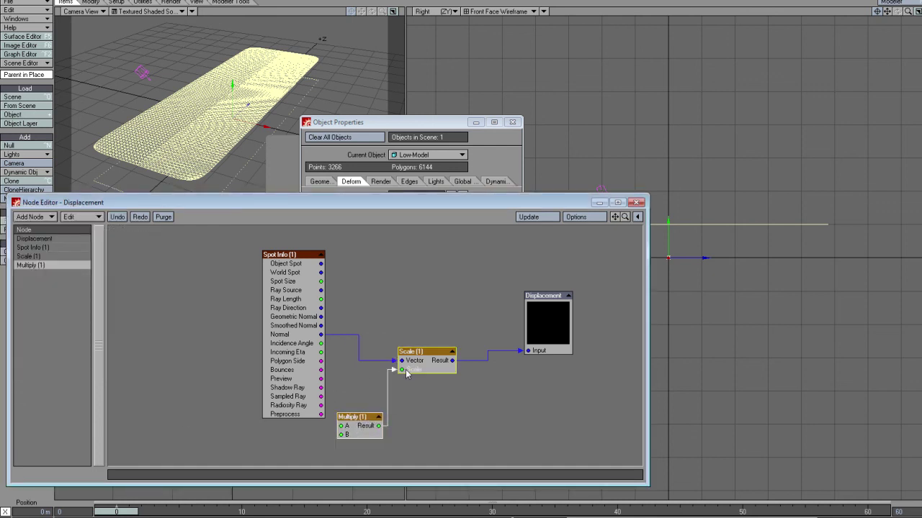
# Step: Set the Multiply node's A to 1 and B to 2
pyautogui.doubleClick(358, 429)
pyautogui.write('1')
pyautogui.press('Tab')
pyautogui.write('2')
pyautogui.press('Return')
# Step: Set the Multiply node's B to -3 to test displacement in the opposite direction
pyautogui.moveTo(446, 203); pyautogui.dragTo(346, 209)
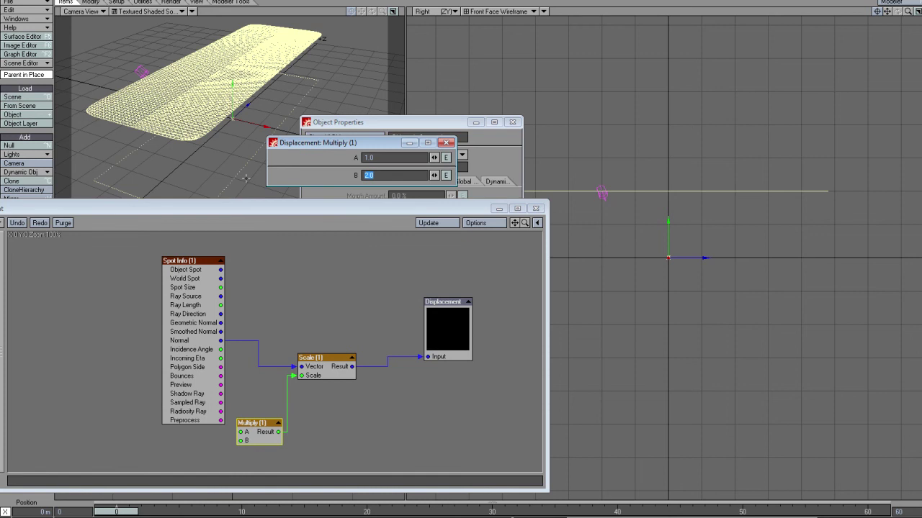
pyautogui.write('-3')
pyautogui.press('Return')
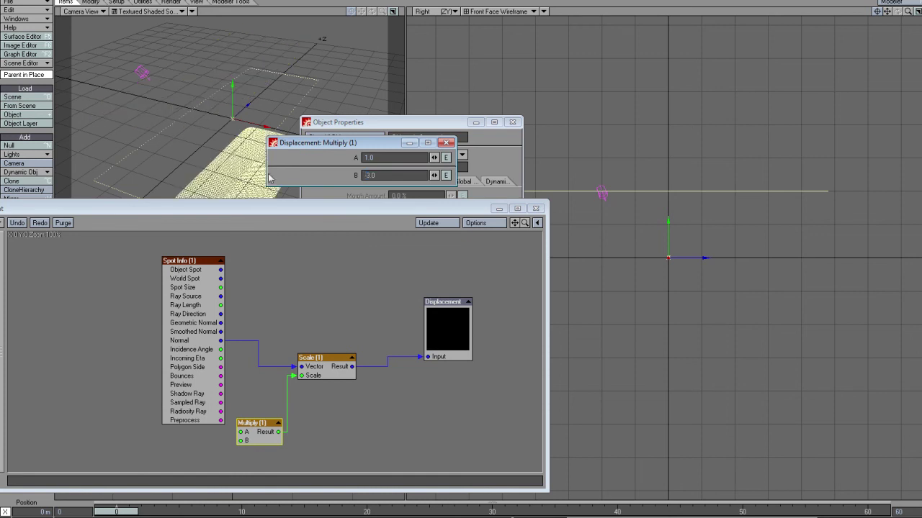
pyautogui.moveTo(429, 208); pyautogui.dragTo(351, 196)
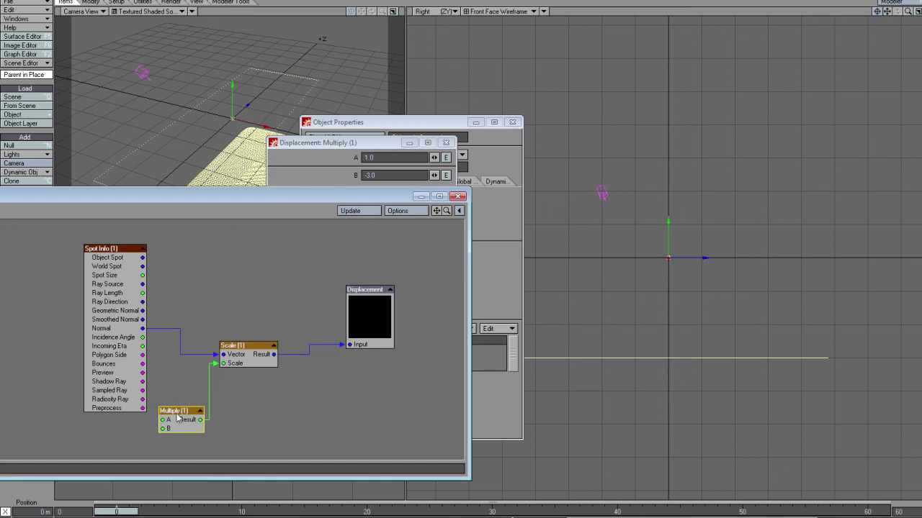
pyautogui.moveTo(240, 200); pyautogui.dragTo(294, 173)
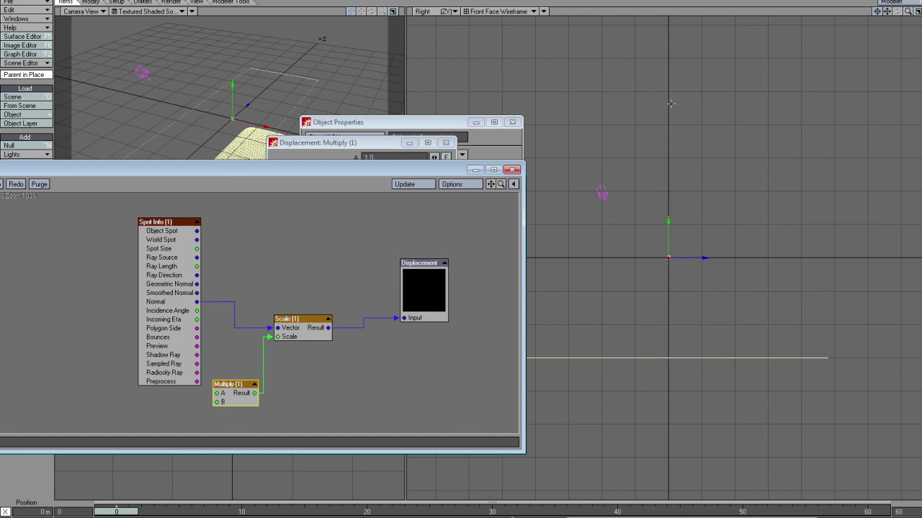
# Step: Set the Multiply node's B to 3 and close its settings
pyautogui.doubleClick(234, 389)
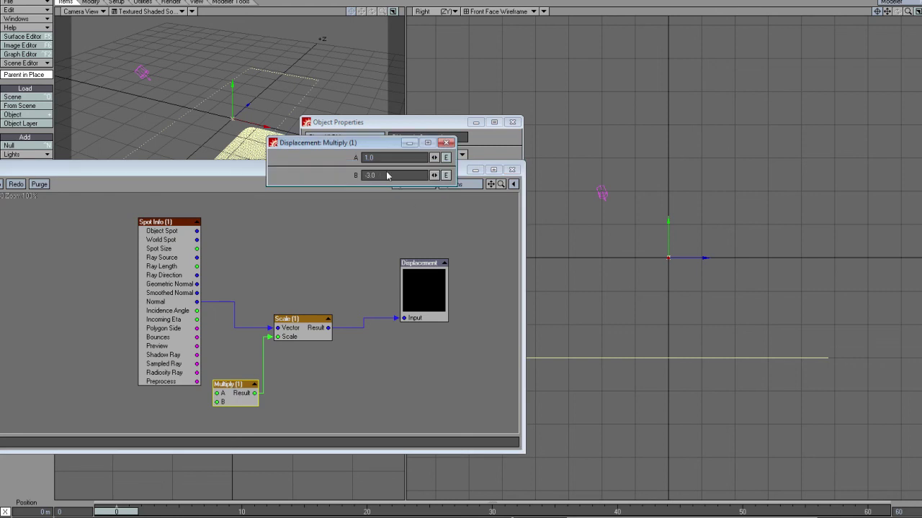
pyautogui.moveTo(389, 175); pyautogui.dragTo(237, 179)
pyautogui.write('3')
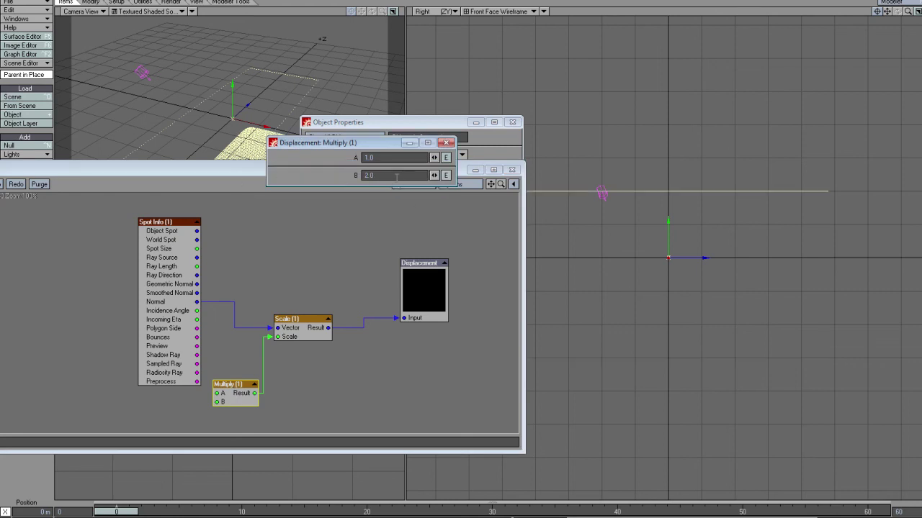
pyautogui.press('Return')
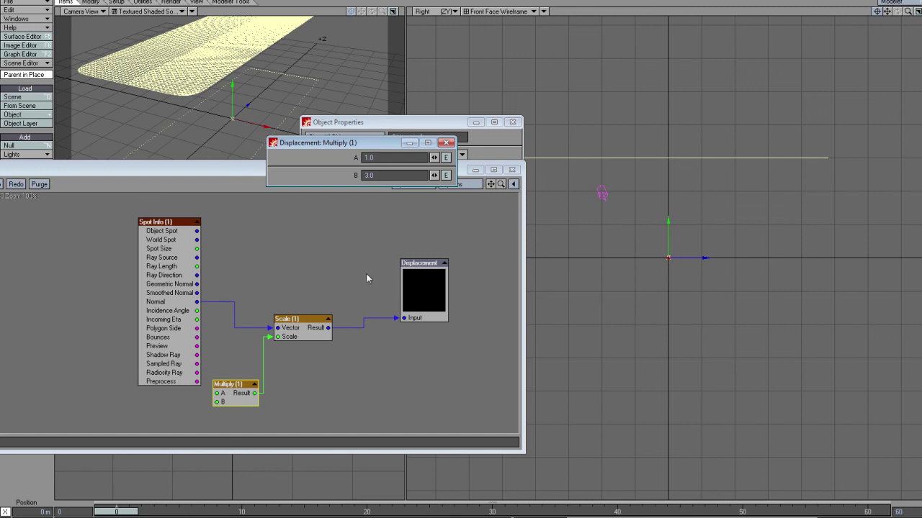
pyautogui.click(446, 142)
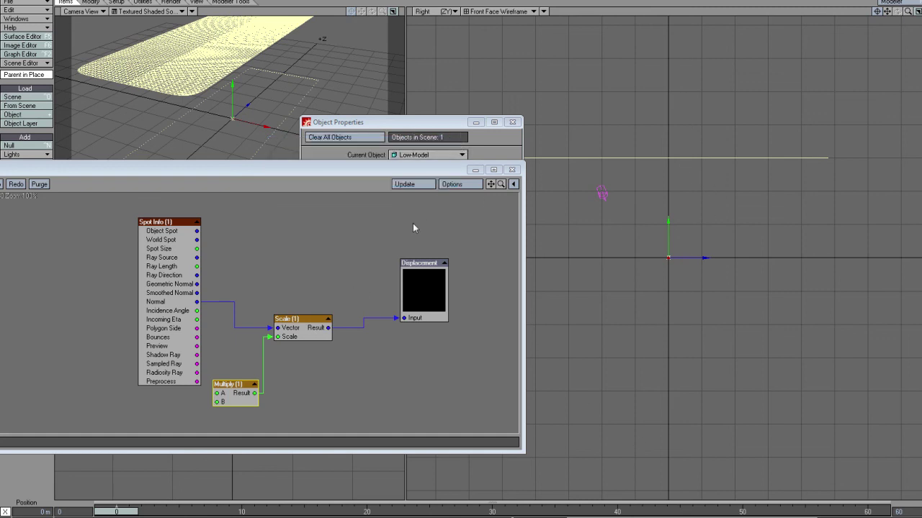
# Step: Place an Image node with xNormal-Bake_heights.TIF and set its mapping to UV Map using the Texture map
pyautogui.moveTo(307, 173); pyautogui.dragTo(486, 188)
pyautogui.moveTo(418, 240); pyautogui.dragTo(236, 238)
pyautogui.doubleClick(236, 244)
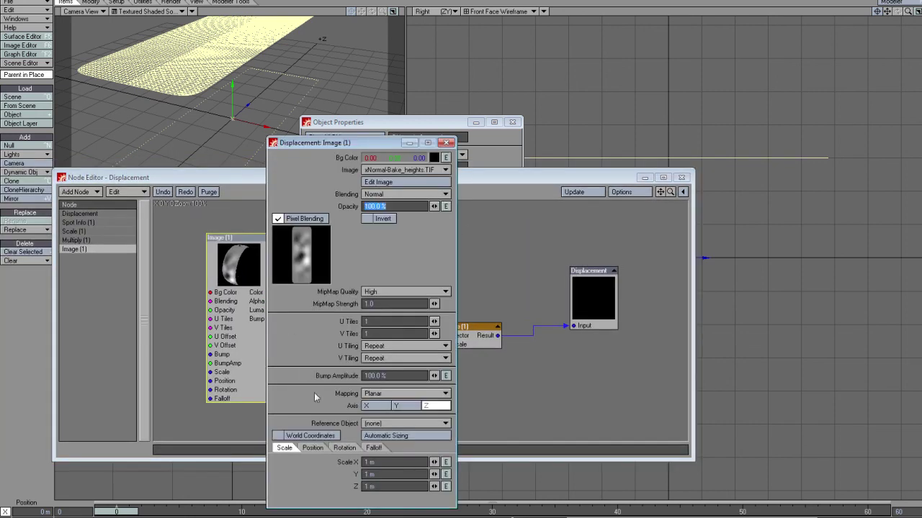
pyautogui.click(375, 394)
pyautogui.click(374, 429)
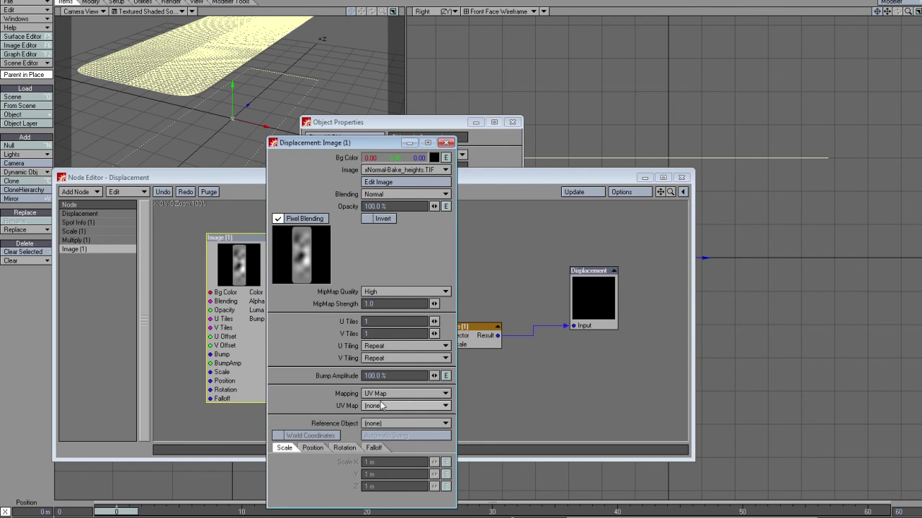
pyautogui.click(382, 407)
pyautogui.click(378, 421)
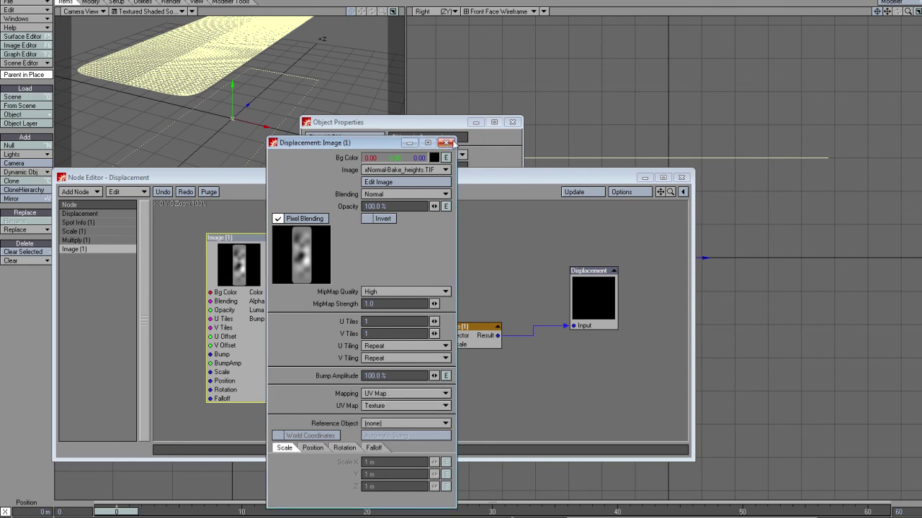
pyautogui.click(445, 143)
# Step: Close the Object Properties window and recheck the Image node's mapping settings
pyautogui.moveTo(543, 180); pyautogui.dragTo(311, 174)
pyautogui.click(511, 124)
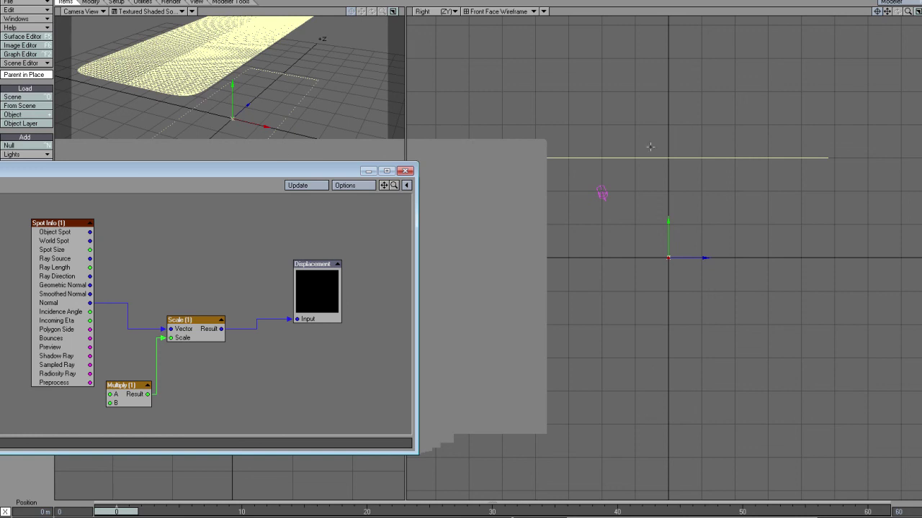
pyautogui.moveTo(245, 173); pyautogui.dragTo(607, 174)
pyautogui.doubleClick(331, 279)
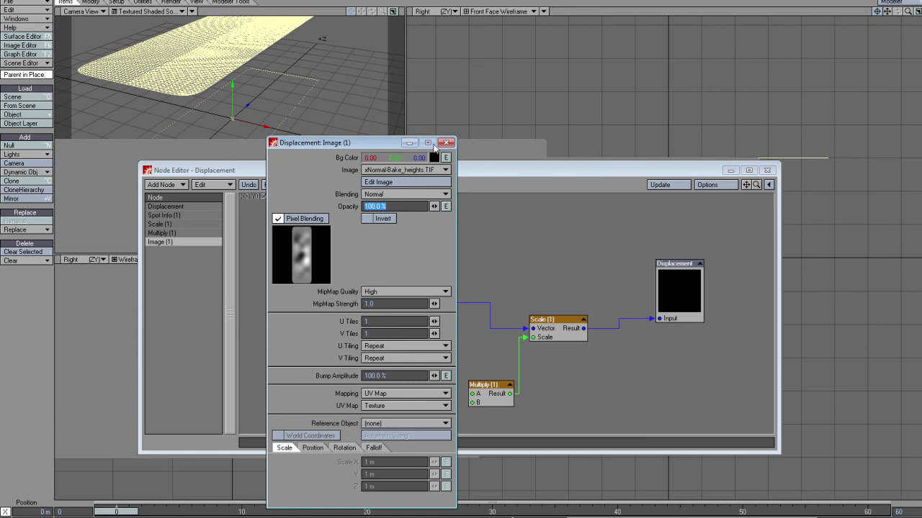
pyautogui.click(445, 144)
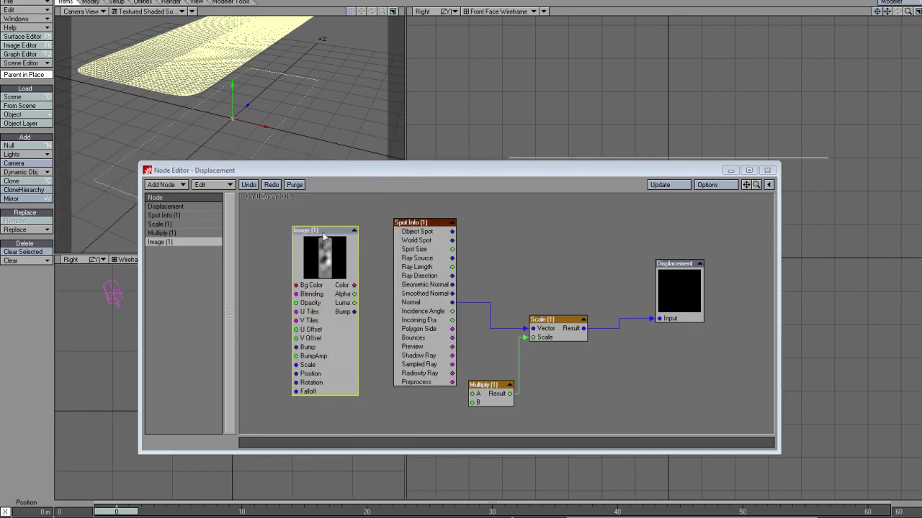
# Step: Add a Curve node beside the Image node and connect the image's Color output to the curve's Input
pyautogui.click(162, 186)
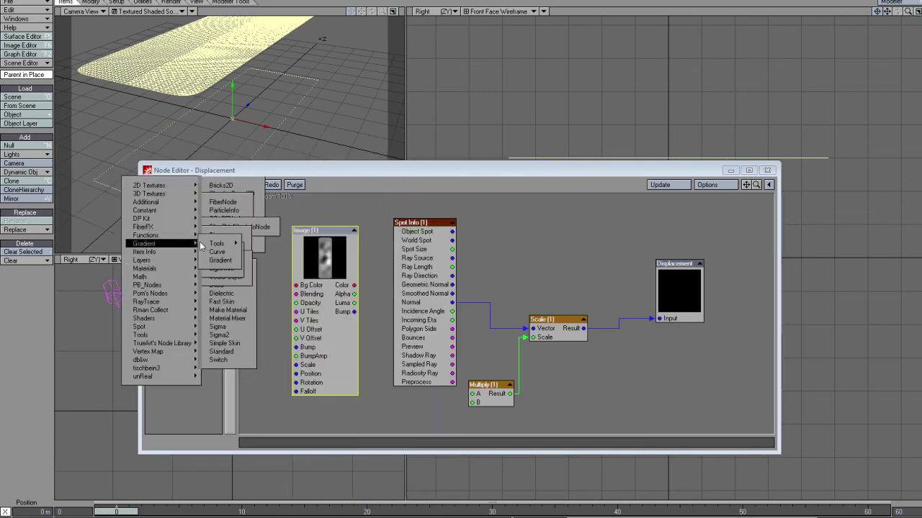
pyautogui.click(217, 251)
pyautogui.moveTo(493, 299); pyautogui.dragTo(369, 313)
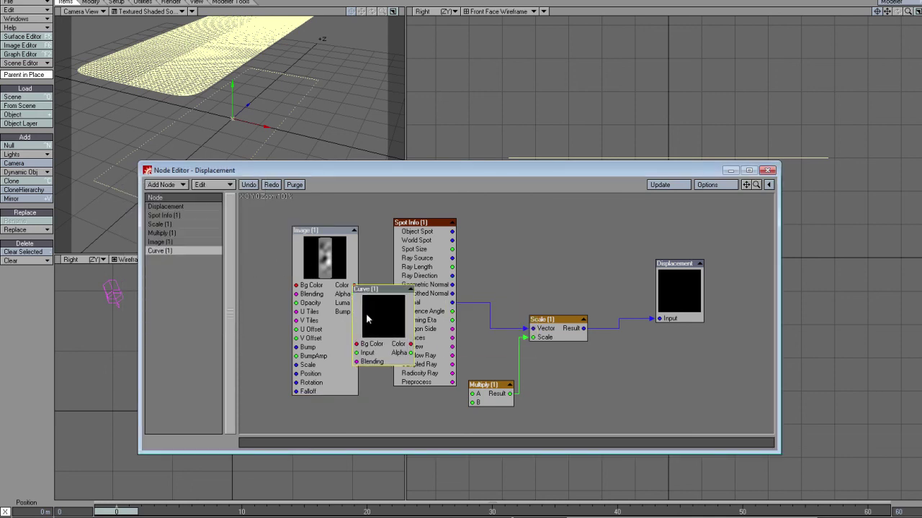
pyautogui.moveTo(295, 319); pyautogui.dragTo(230, 319)
pyautogui.keyDown('alt'); pyautogui.moveTo(553, 232); pyautogui.dragTo(622, 198); pyautogui.keyUp('alt')
pyautogui.click(409, 289)
pyautogui.moveTo(329, 281); pyautogui.dragTo(319, 365)
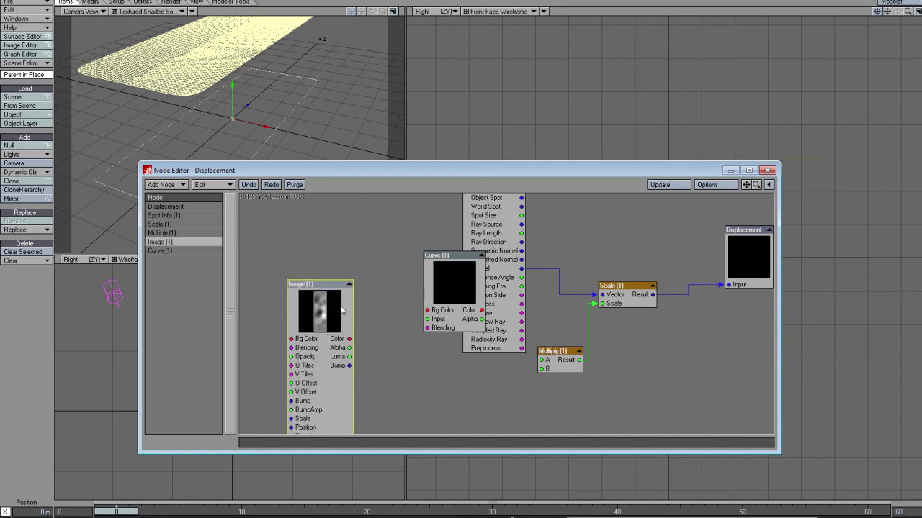
pyautogui.moveTo(461, 302); pyautogui.dragTo(407, 315)
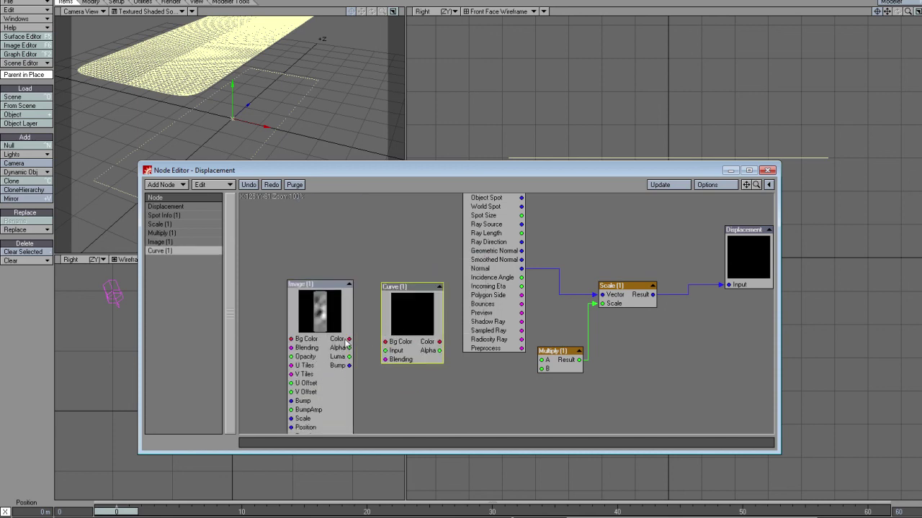
pyautogui.moveTo(349, 338); pyautogui.dragTo(386, 350)
# Step: Add a second key to the Curve node's curve with value 1 at position 1
pyautogui.doubleClick(416, 311)
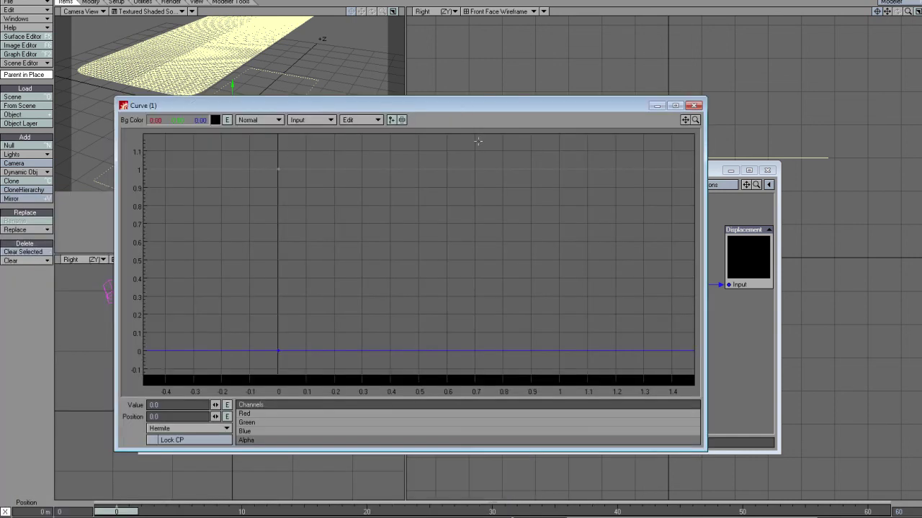
pyautogui.click(391, 122)
pyautogui.click(477, 348)
pyautogui.moveTo(191, 405); pyautogui.dragTo(28, 400)
pyautogui.write('1')
pyautogui.press('Tab')
pyautogui.write('1')
pyautogui.press('Return')
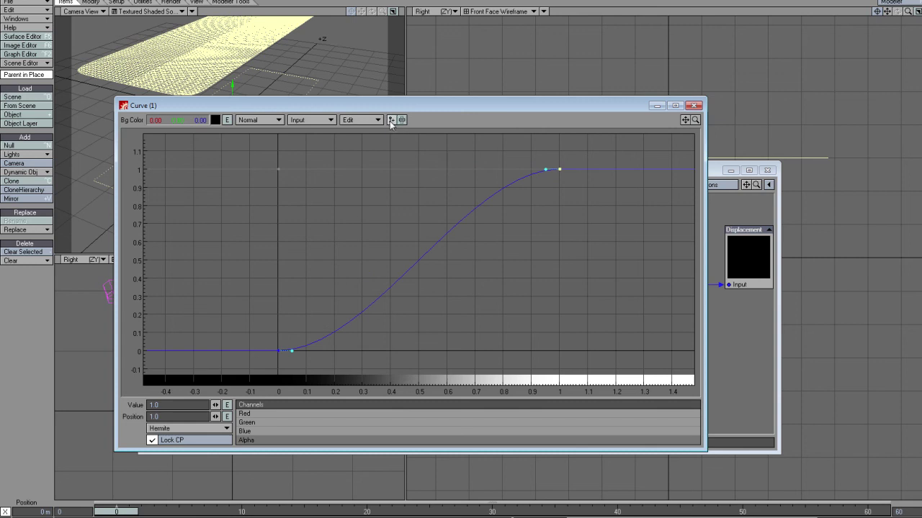
# Step: Change the interpolation of both curve keys to Linear
pyautogui.moveTo(586, 154); pyautogui.dragTo(259, 364)
pyautogui.click(189, 428)
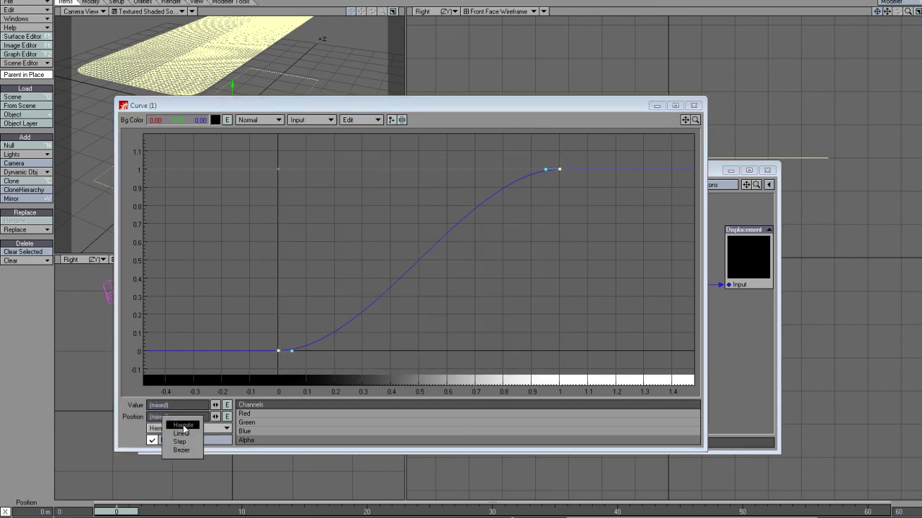
pyautogui.click(180, 434)
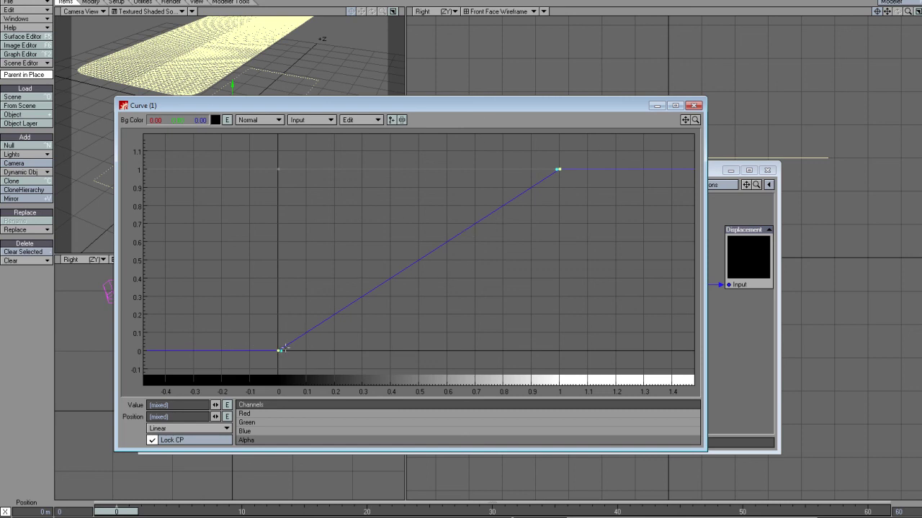
# Step: Set the value of the curve's first key to -1 and close the curve settings
pyautogui.moveTo(695, 119); pyautogui.dragTo(648, 173)
pyautogui.click(311, 293)
pyautogui.moveTo(178, 406); pyautogui.dragTo(106, 378)
pyautogui.write('-1')
pyautogui.press('Return')
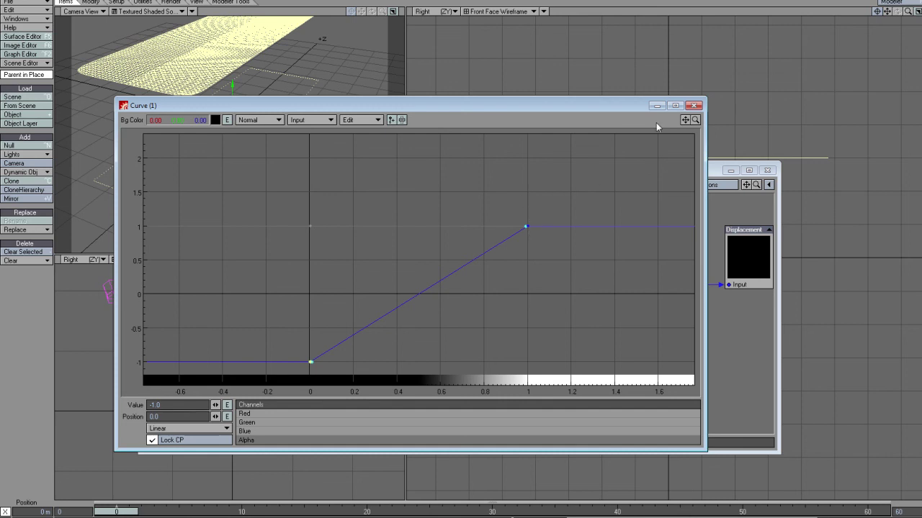
pyautogui.click(695, 106)
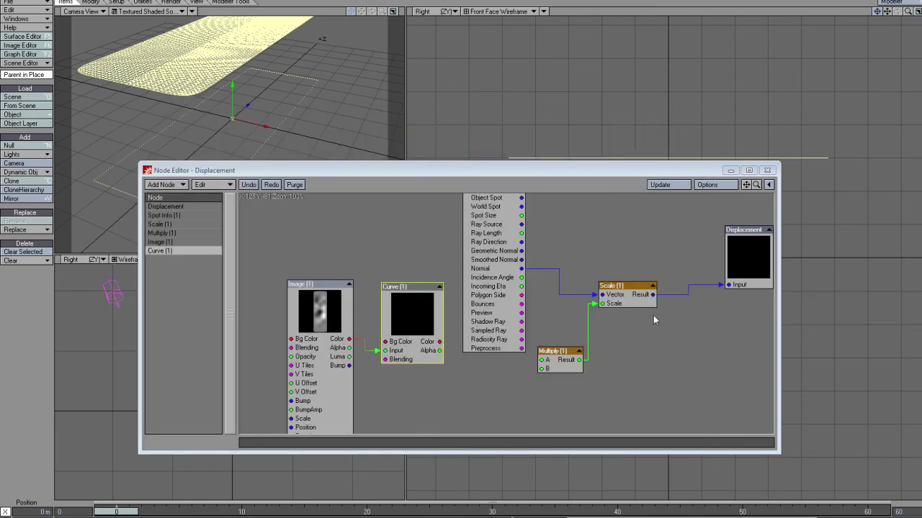
# Step: Connect the Curve node's Color output to the Multiply node's A input and check the Multiply node's B setting
pyautogui.moveTo(433, 318)
pyautogui.mouseDown()
pyautogui.moveTo(417, 348)
pyautogui.moveTo(544, 361)
pyautogui.mouseUp()
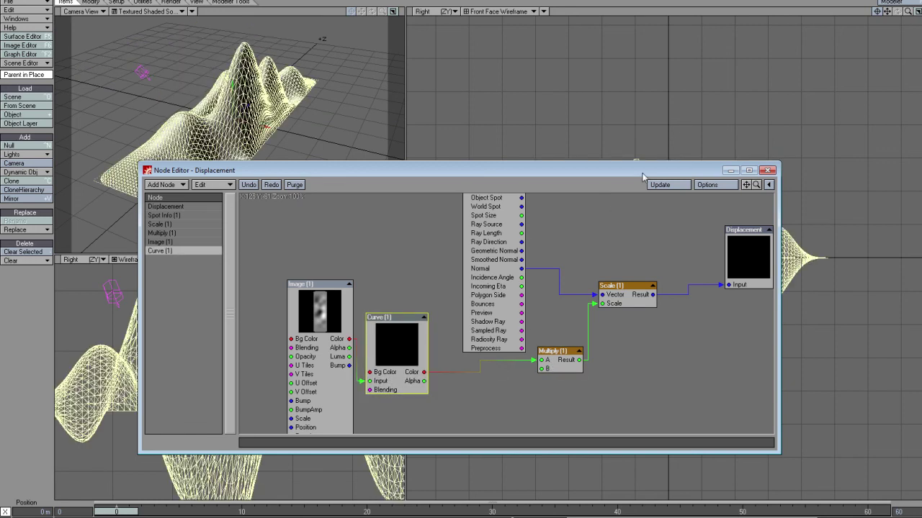
pyautogui.moveTo(605, 171); pyautogui.dragTo(402, 171)
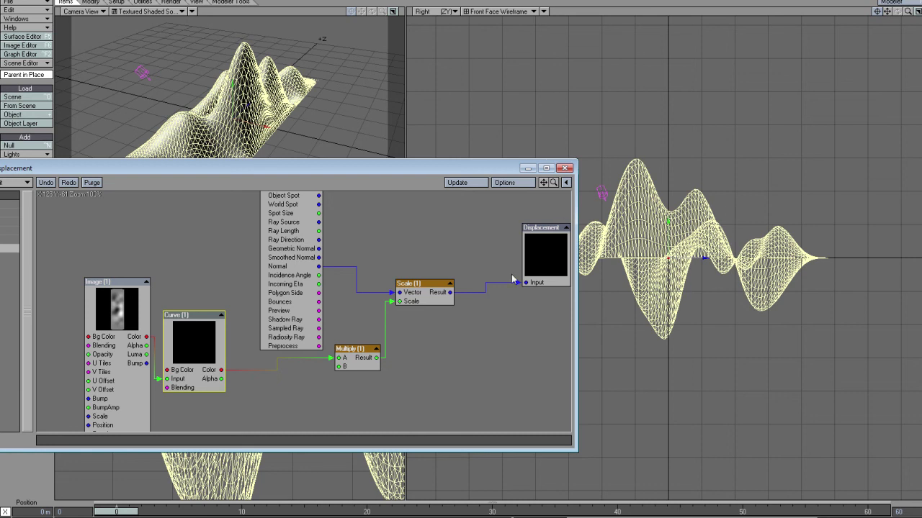
pyautogui.doubleClick(357, 350)
pyautogui.click(375, 175)
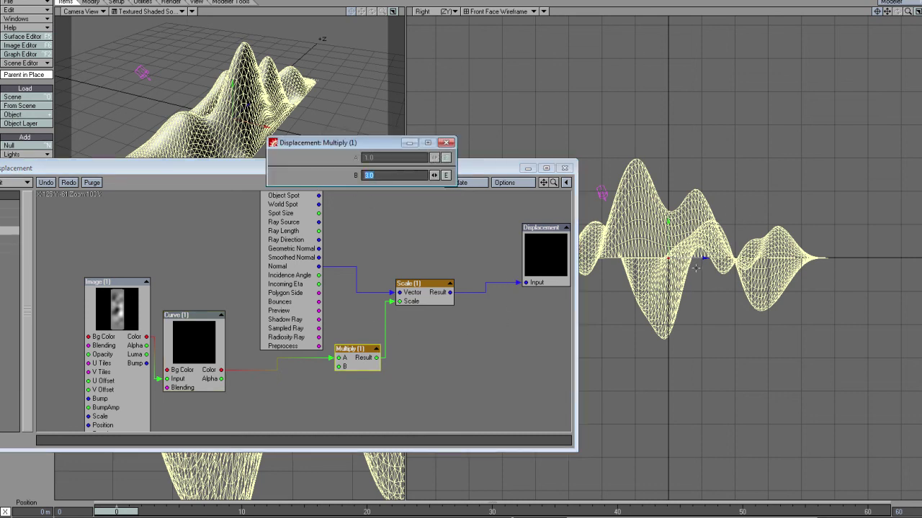
pyautogui.click(446, 142)
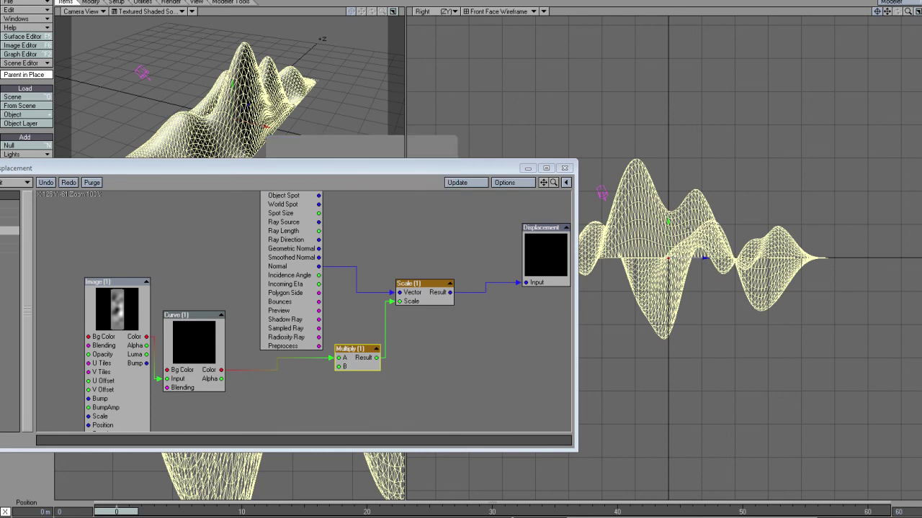
# Step: Load High-Model.lwo into the scene and compare it with the displaced low model in the side view
pyautogui.press('+')
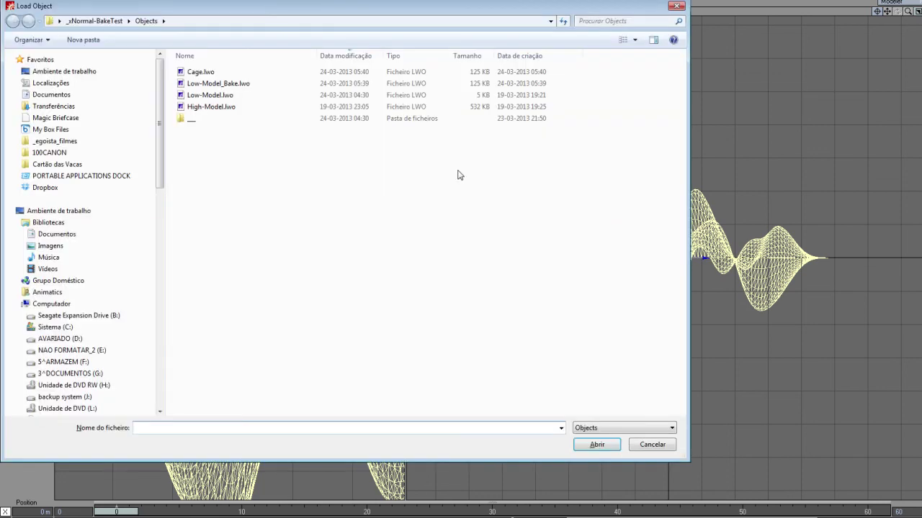
pyautogui.doubleClick(221, 106)
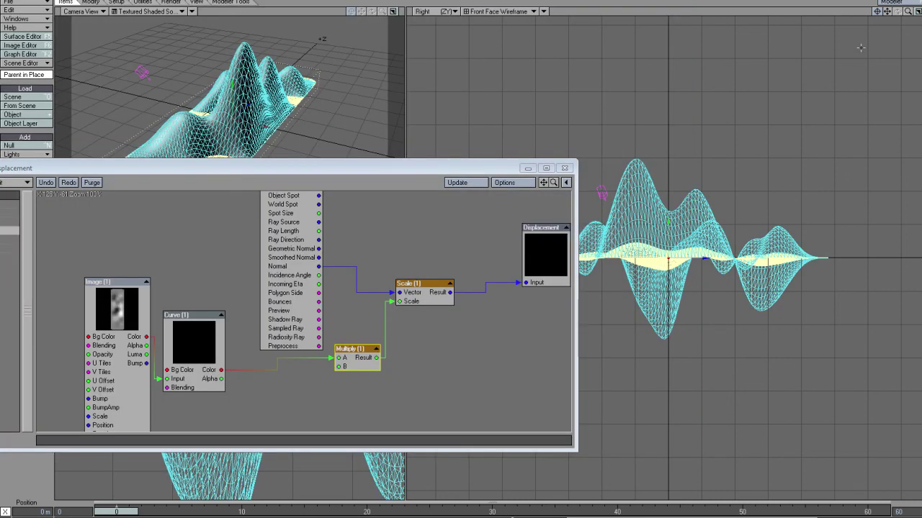
pyautogui.moveTo(908, 10)
pyautogui.mouseDown()
pyautogui.moveTo(880, 12)
pyautogui.moveTo(903, 11)
pyautogui.mouseUp()
pyautogui.moveTo(496, 169); pyautogui.dragTo(431, 169)
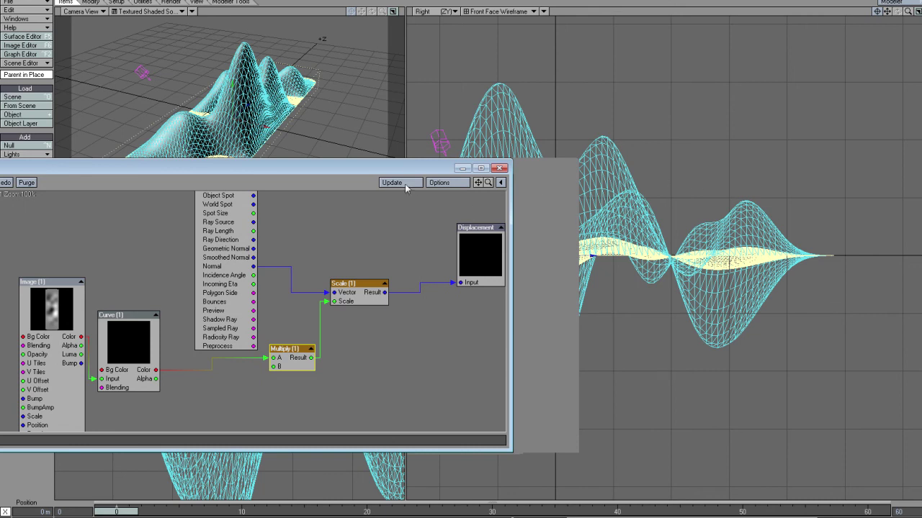
# Step: Look up the value noted in Notepad and open the Multiply node's settings to check its B input
pyautogui.moveTo(403, 168); pyautogui.dragTo(468, 169)
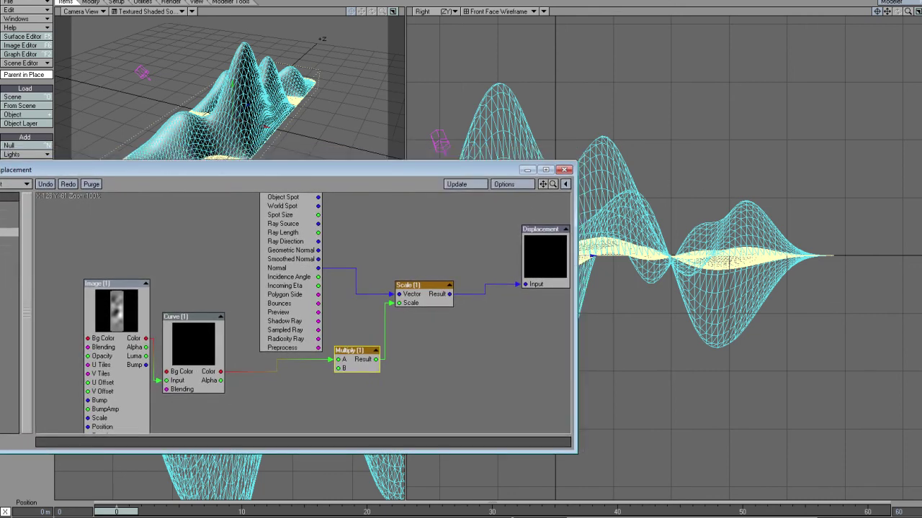
pyautogui.hotkey('alt', 'Tab')
pyautogui.moveTo(433, 424); pyautogui.dragTo(363, 413)
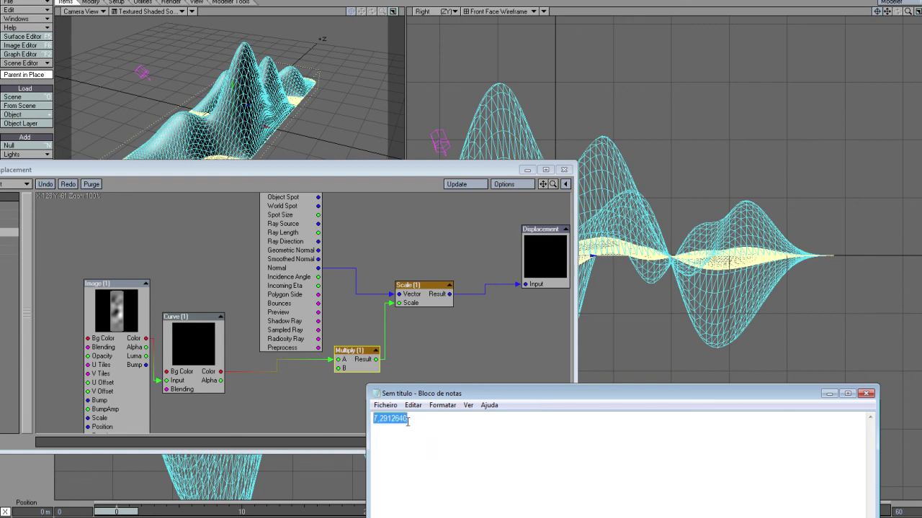
pyautogui.click(357, 363)
pyautogui.doubleClick(358, 364)
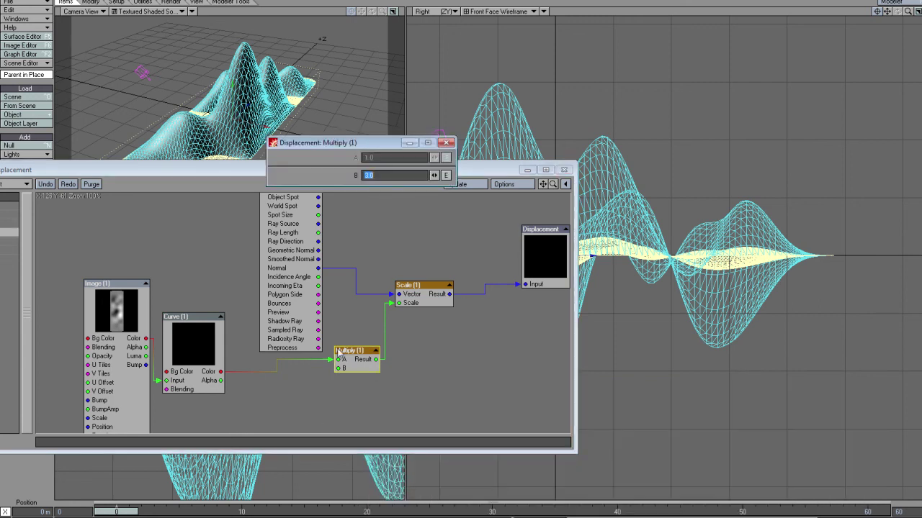
pyautogui.click(168, 170)
pyautogui.moveTo(169, 170); pyautogui.dragTo(198, 167)
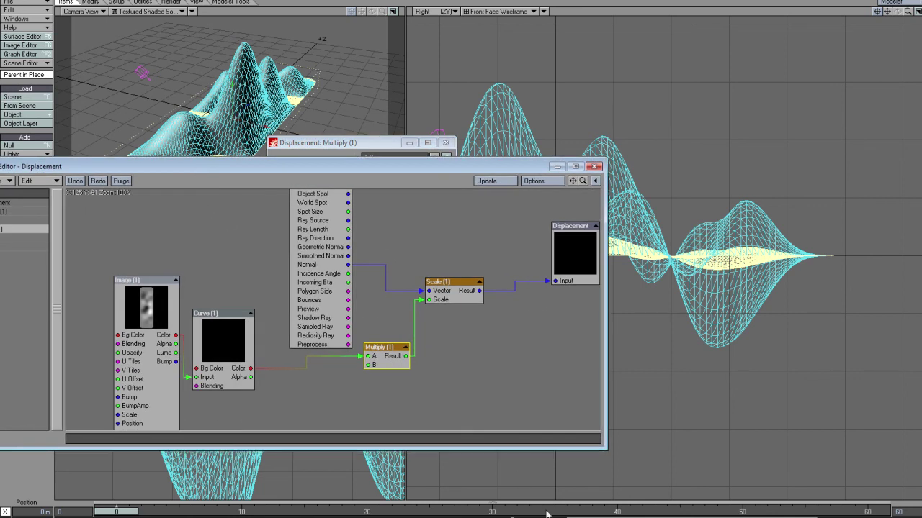
# Step: Switch to xNormal and check the default mesh scale of the high definition meshes
pyautogui.hotkey('alt', 'Tab')
pyautogui.click(603, 166)
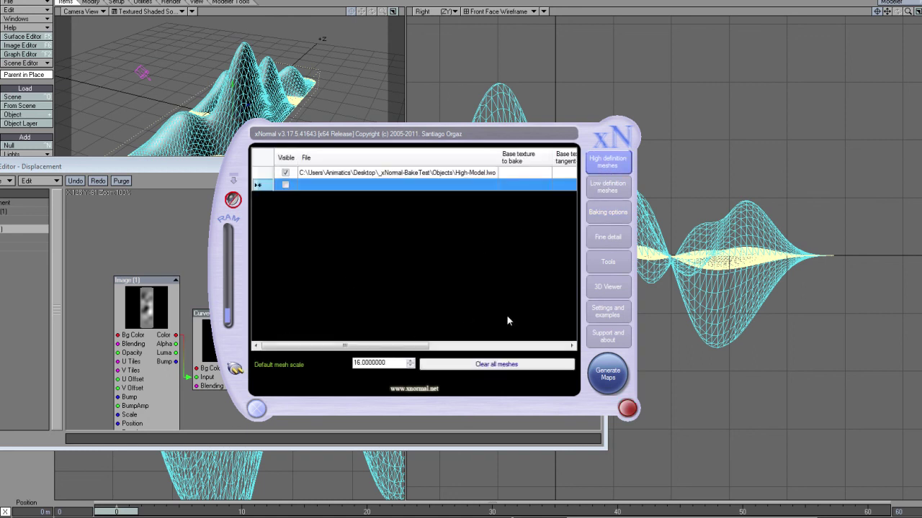
pyautogui.moveTo(389, 362); pyautogui.dragTo(336, 360)
# Step: Add a scalar math Divide node in LightWave's displacement Node Editor and connect its Result to the Multiply node's B input
pyautogui.click(90, 162)
pyautogui.moveTo(95, 165); pyautogui.dragTo(170, 172)
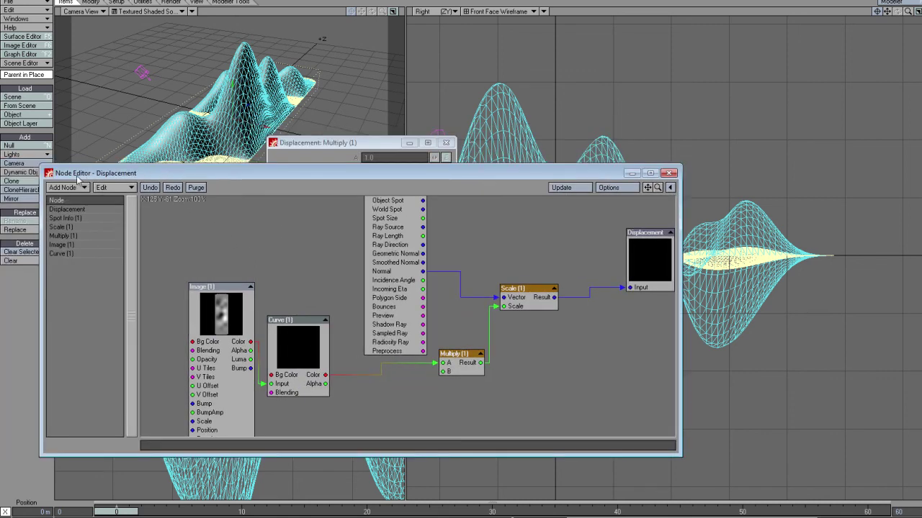
pyautogui.click(68, 187)
pyautogui.moveTo(51, 277)
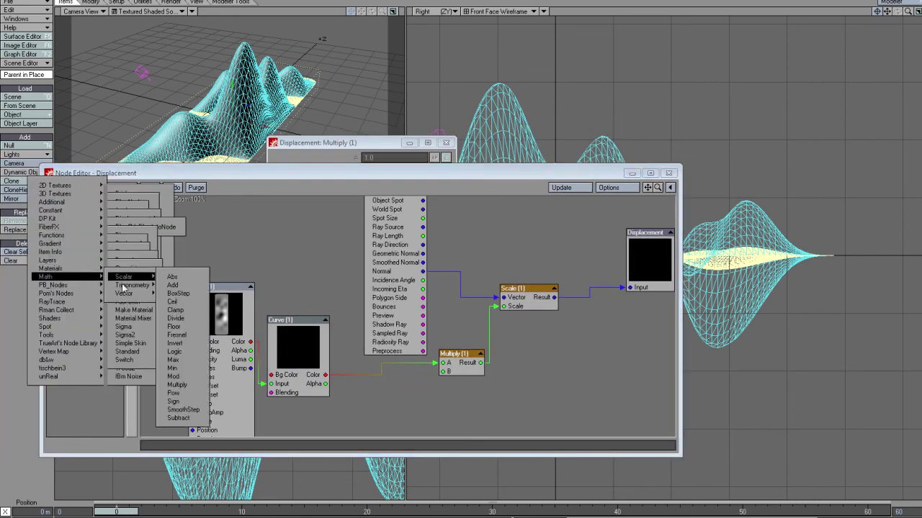
pyautogui.moveTo(126, 297)
pyautogui.moveTo(124, 277)
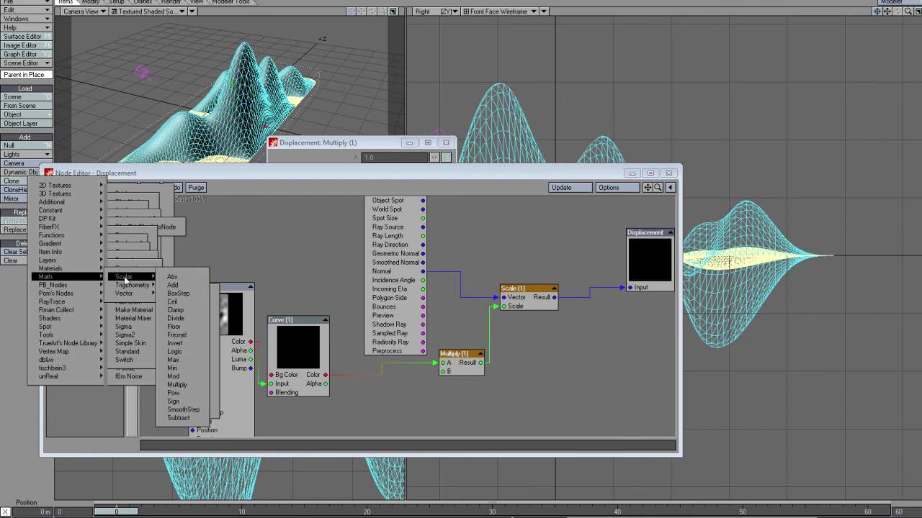
pyautogui.click(171, 319)
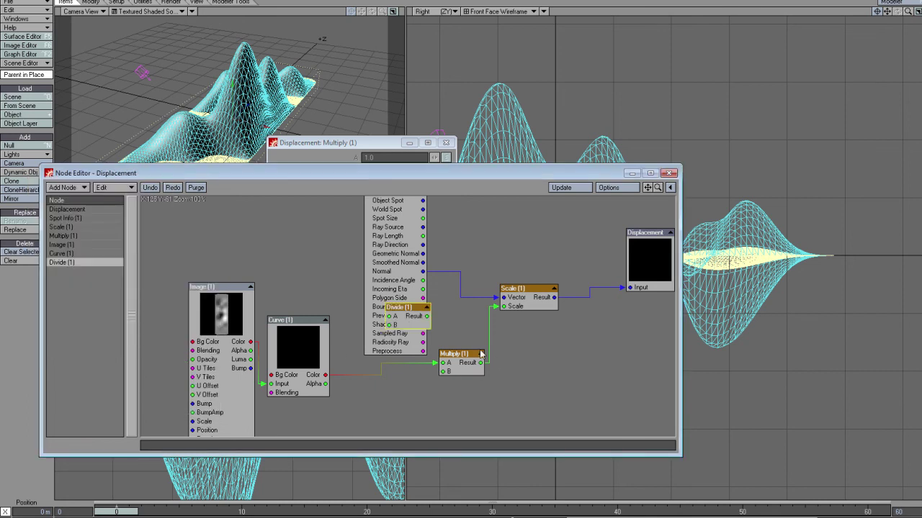
pyautogui.moveTo(428, 317); pyautogui.dragTo(443, 372)
pyautogui.moveTo(396, 394); pyautogui.dragTo(400, 404)
# Step: Set the Divide node's A to 7.2913 and B to 16, and refresh the displacement at frame 0
pyautogui.doubleClick(400, 404)
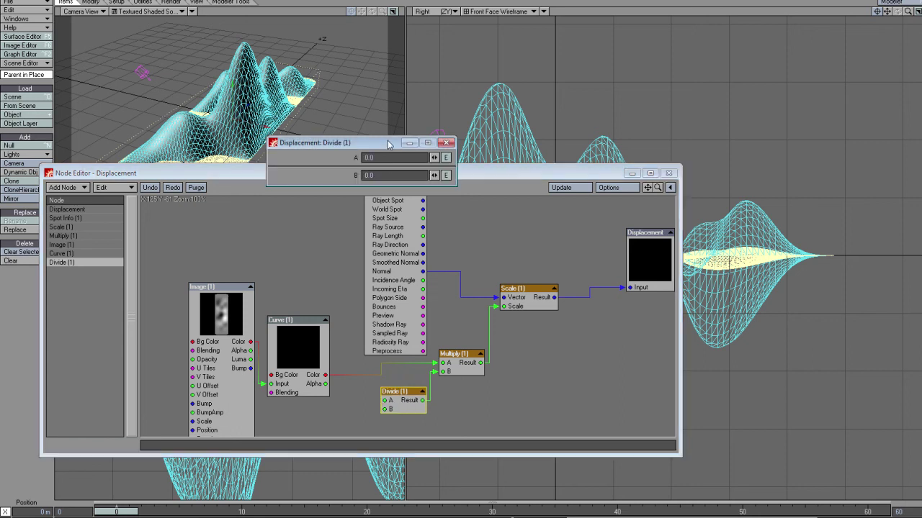
pyautogui.moveTo(386, 156); pyautogui.dragTo(260, 195)
pyautogui.write('7.2913')
pyautogui.press('Tab')
pyautogui.write('16')
pyautogui.moveTo(552, 174); pyautogui.dragTo(471, 169)
pyautogui.doubleClick(325, 400)
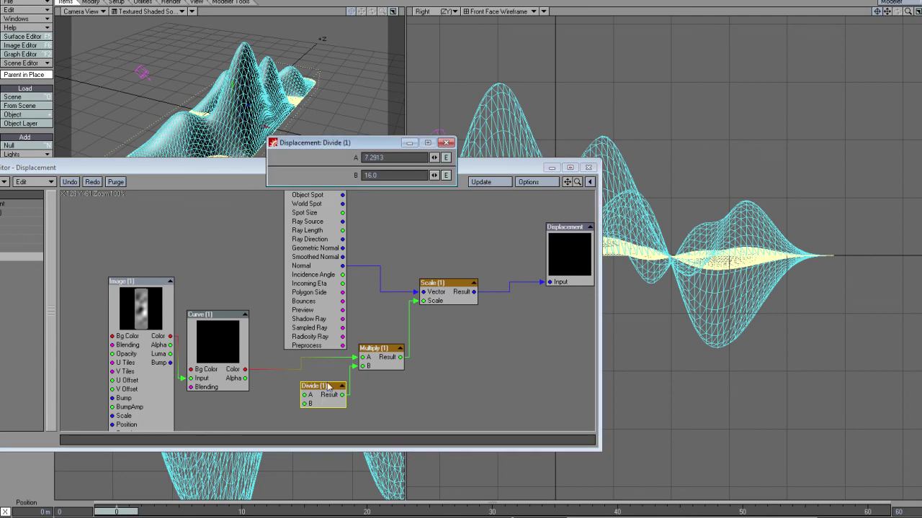
pyautogui.click(115, 514)
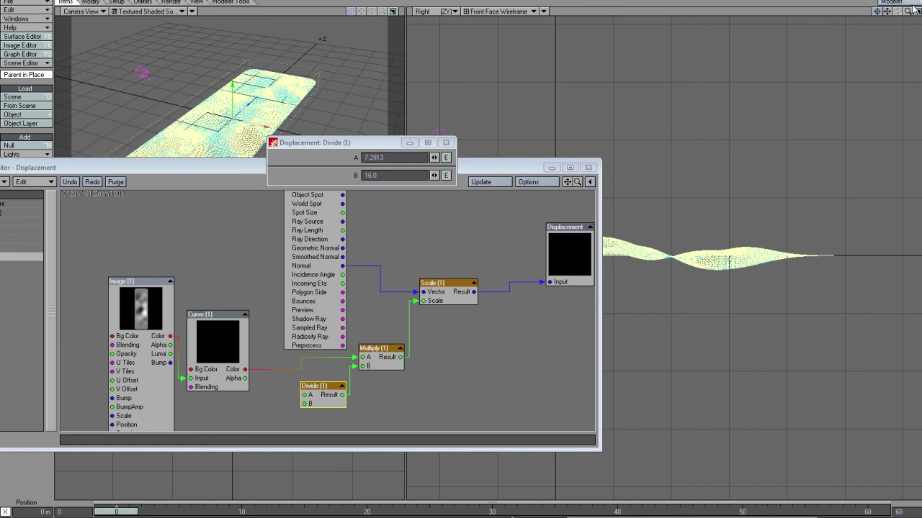
# Step: Deactivate Low-Model in the Scene Editor and render the current frame with only the high-resolution model
pyautogui.moveTo(908, 11); pyautogui.dragTo(885, 10)
pyautogui.moveTo(521, 171); pyautogui.dragTo(369, 173)
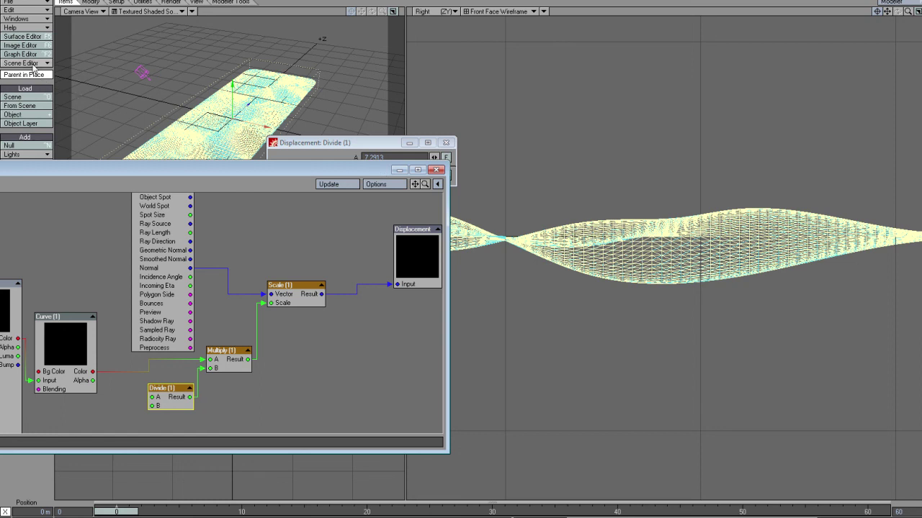
pyautogui.click(46, 63)
pyautogui.click(35, 70)
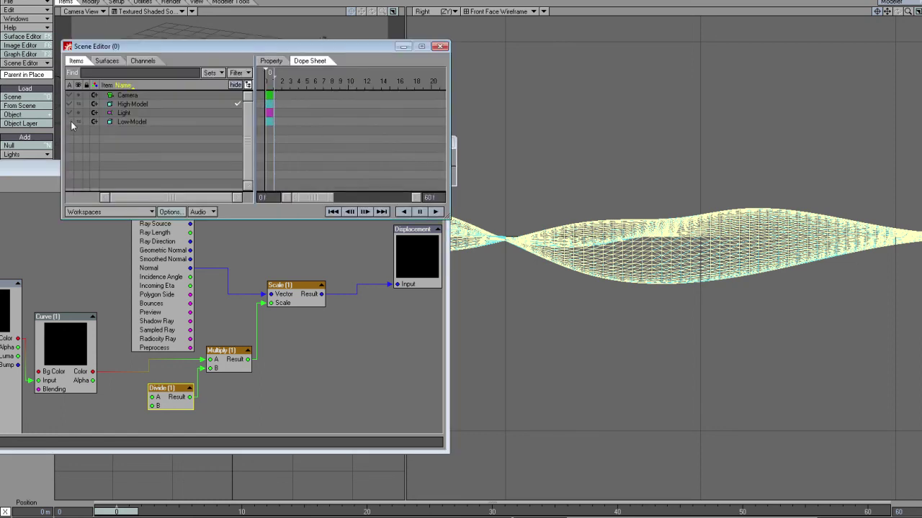
pyautogui.press('F9')
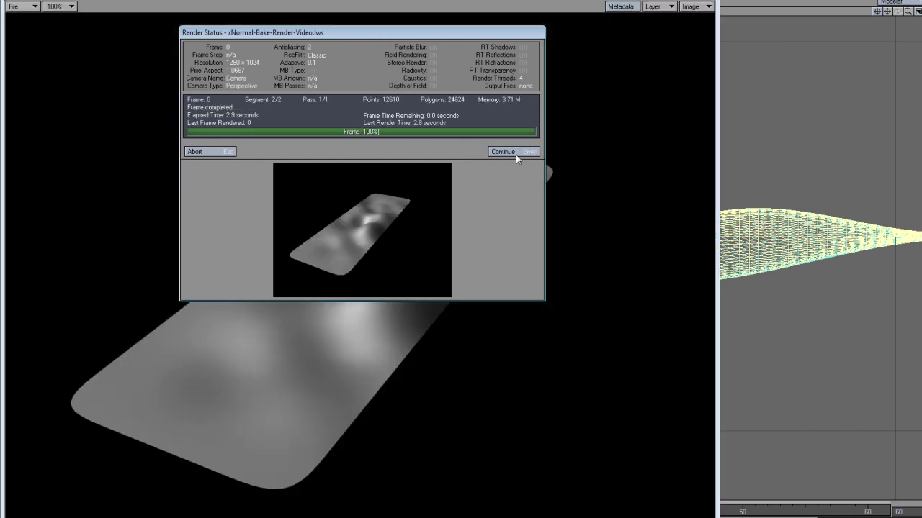
pyautogui.click(507, 152)
pyautogui.moveTo(445, 2); pyautogui.dragTo(664, 4)
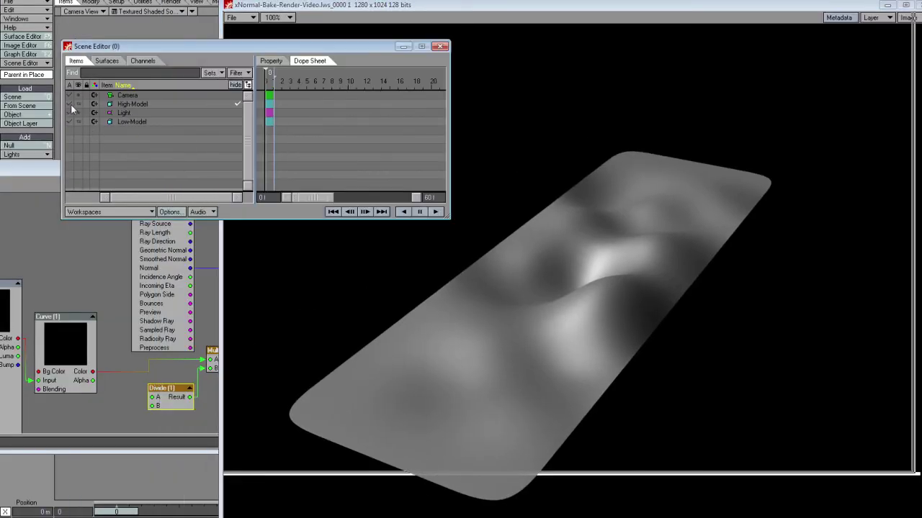
# Step: Activate Low-Model, deactivate High-Model, render the frame to compare both models, and close the render, Scene Editor and node windows
pyautogui.press('F9')
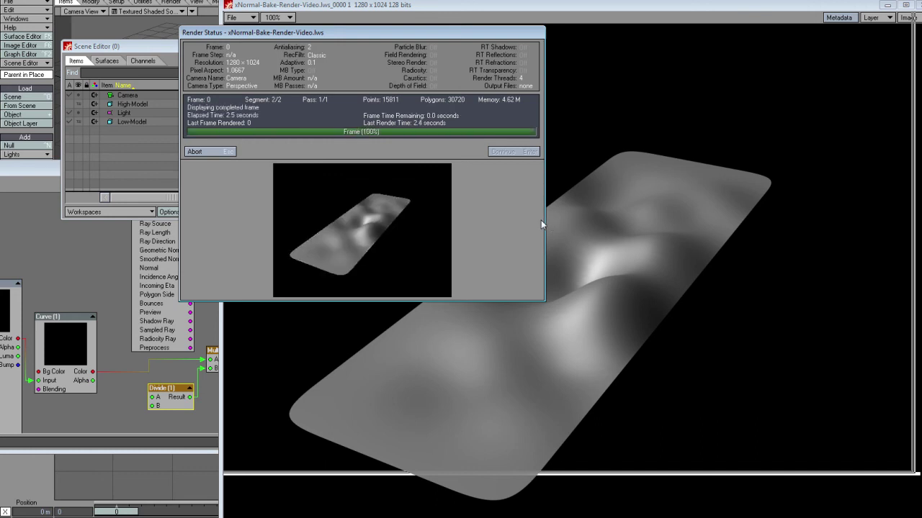
pyautogui.click(504, 152)
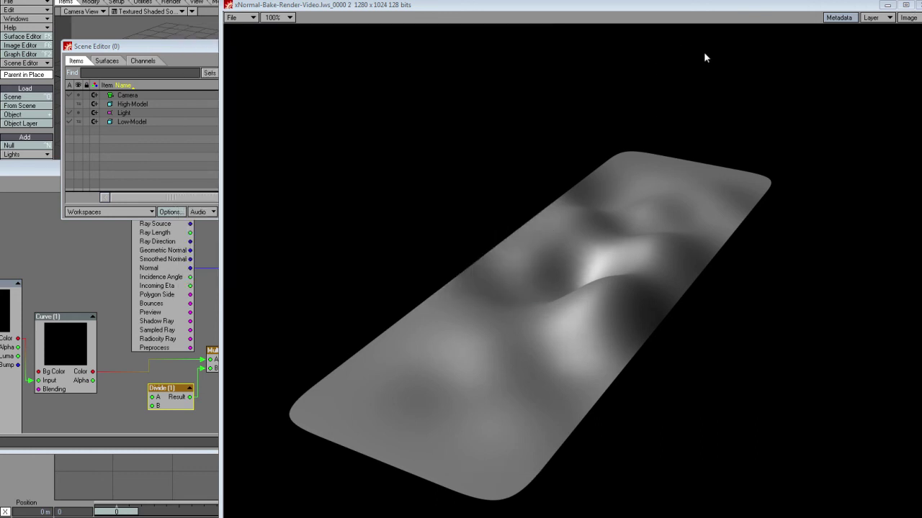
pyautogui.moveTo(783, 6); pyautogui.dragTo(643, 16)
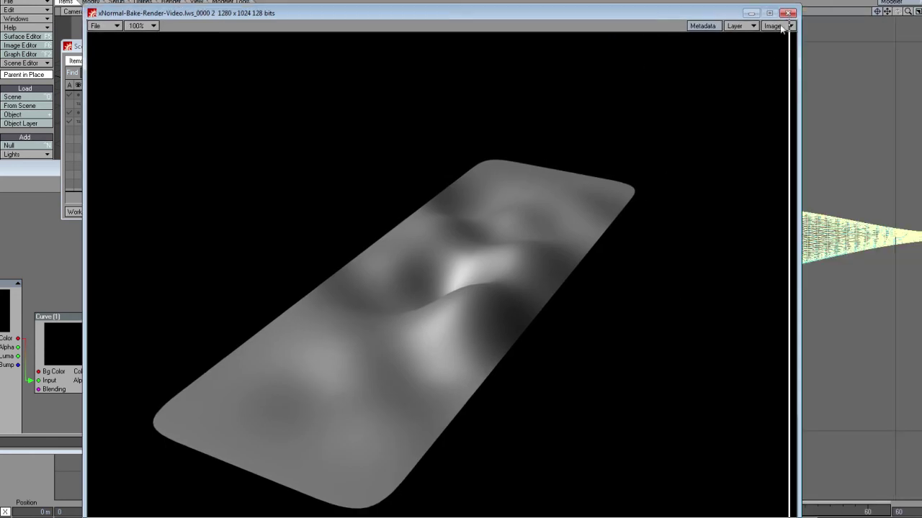
pyautogui.click(789, 14)
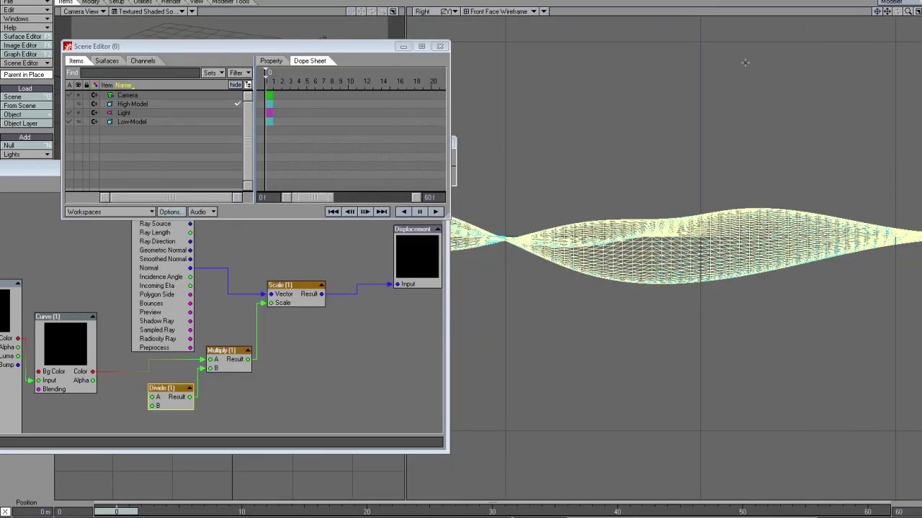
pyautogui.click(440, 46)
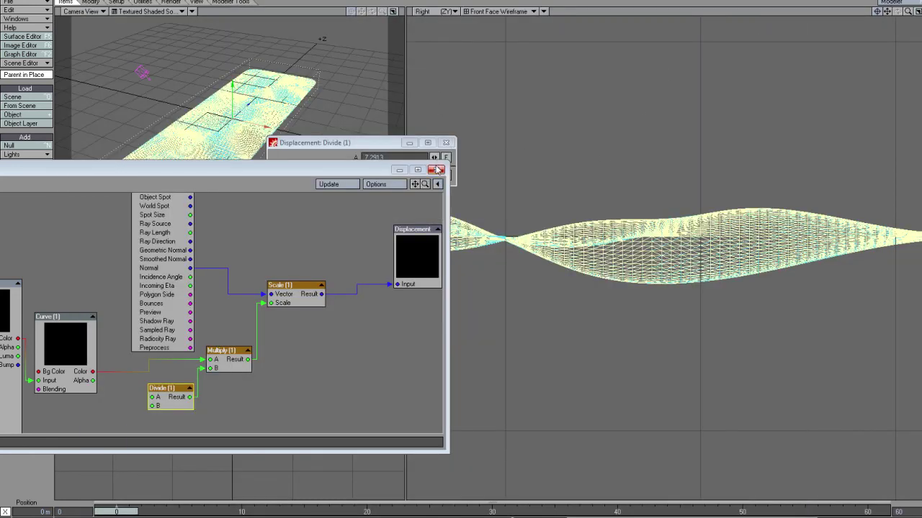
pyautogui.click(440, 144)
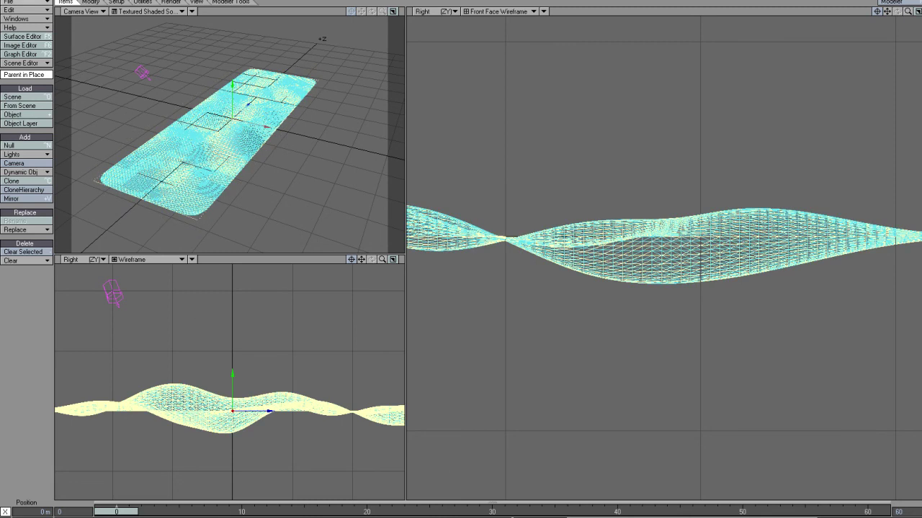
# Step: Save the displaced low model as a transformed object named Low-Model+Displacement.lwo in the Objects folder
pyautogui.click(34, 7)
pyautogui.moveTo(36, 20)
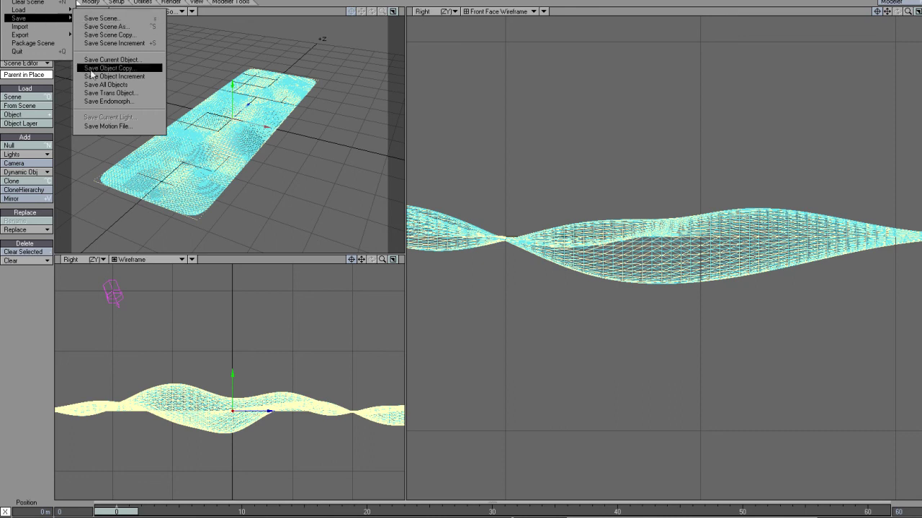
pyautogui.click(92, 94)
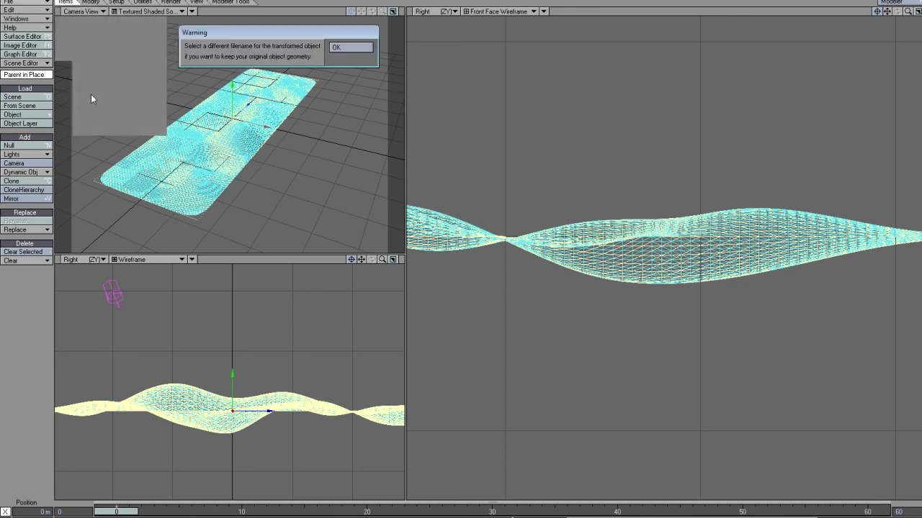
pyautogui.click(347, 47)
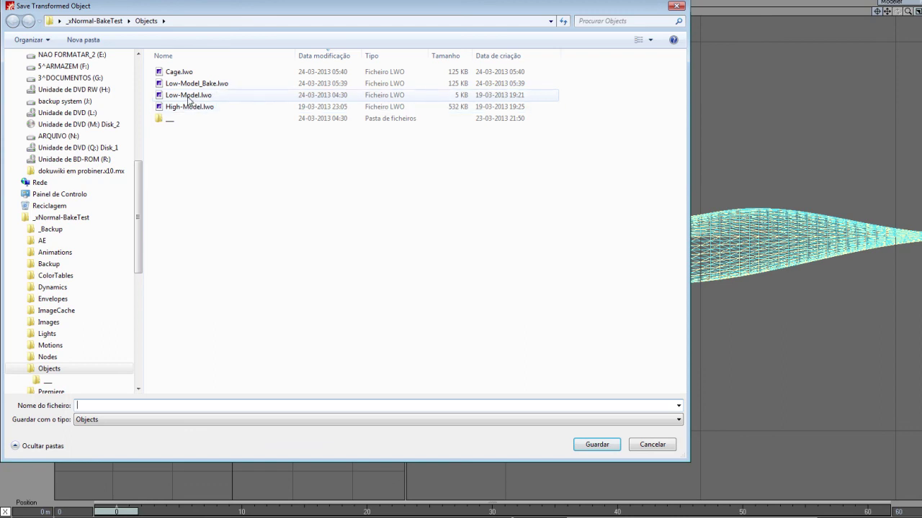
pyautogui.click(186, 95)
pyautogui.click(110, 406)
pyautogui.click(112, 405)
pyautogui.write('+Displacement.lwo')
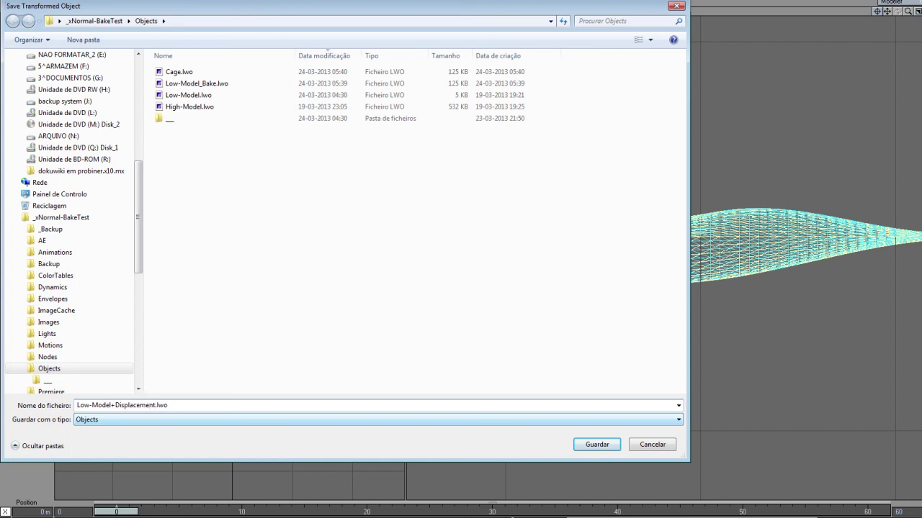
pyautogui.press('Return')
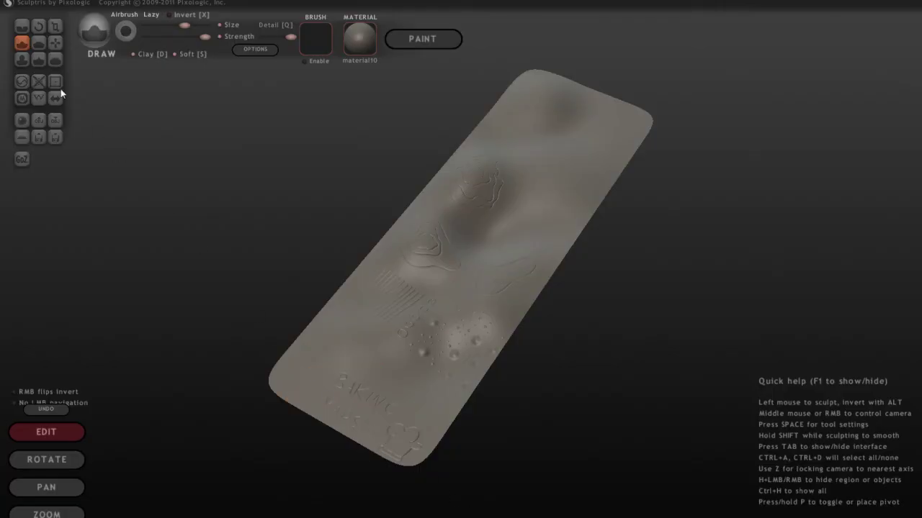
# Step: In Sculptris, export the sculpted mesh as High_Details.obj in the Objects folder, replacing the existing file
pyautogui.click(55, 121)
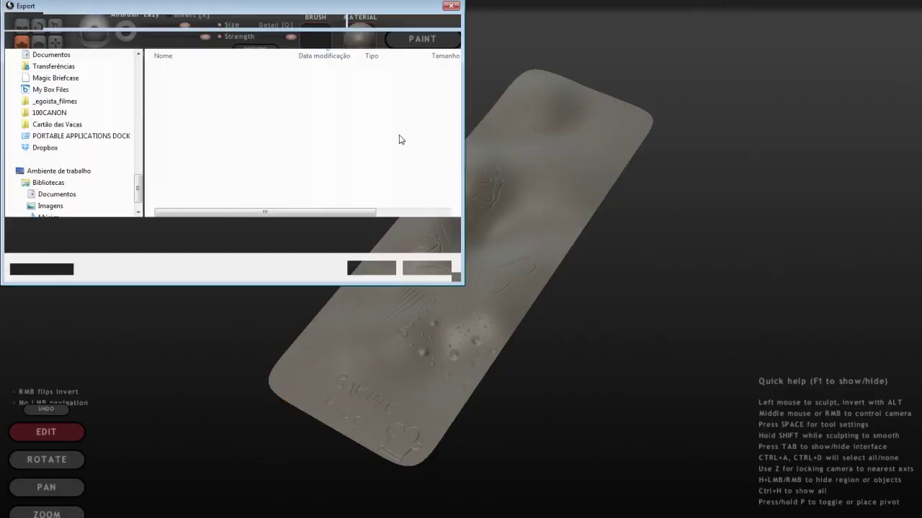
pyautogui.doubleClick(192, 76)
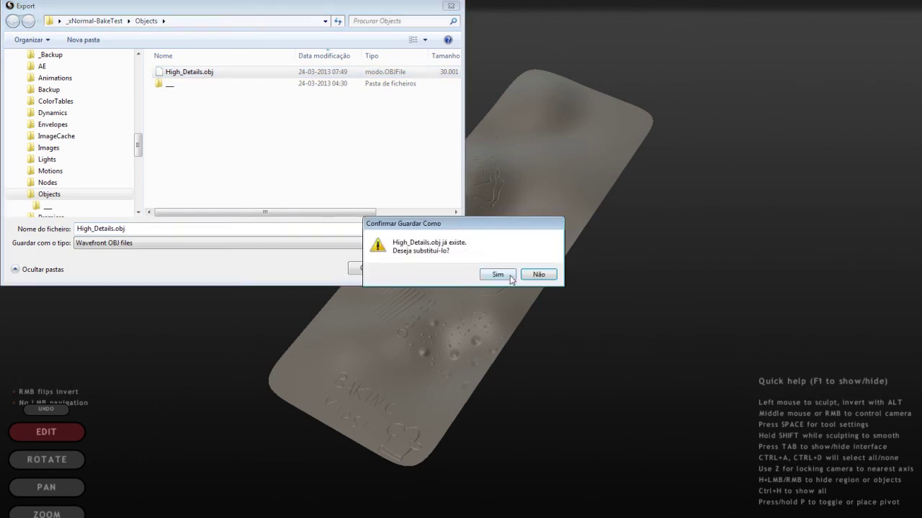
pyautogui.click(510, 277)
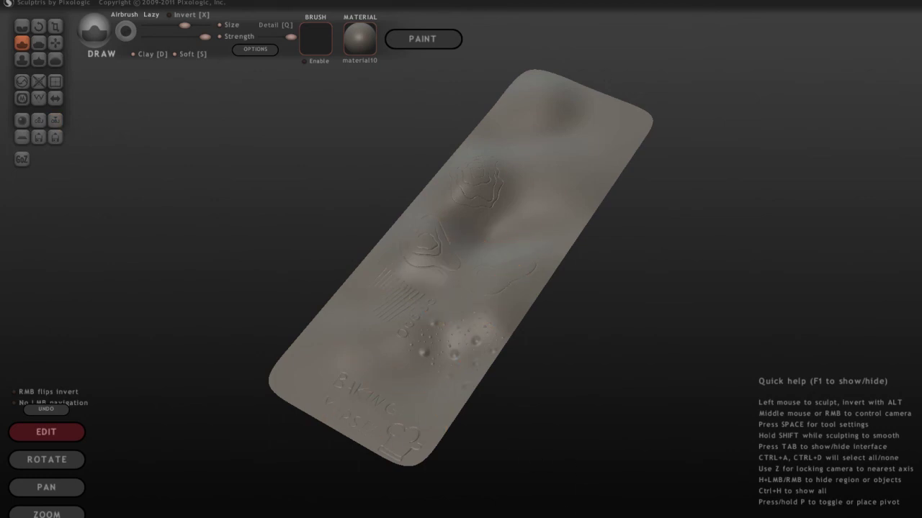
# Step: Switch to xNormal, remove the listed mesh from the high definition meshes, and check the low definition meshes list
pyautogui.hotkey('alt', 'Tab')
pyautogui.click(596, 171)
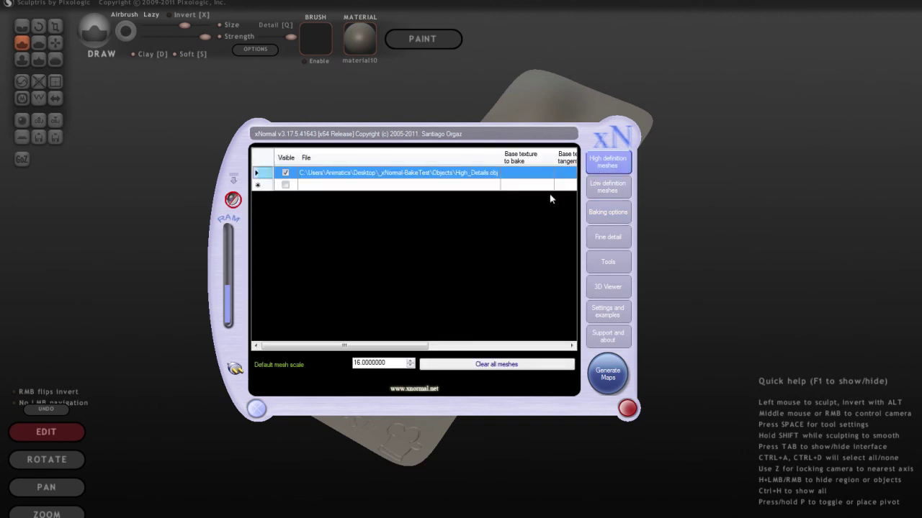
pyautogui.press('Delete')
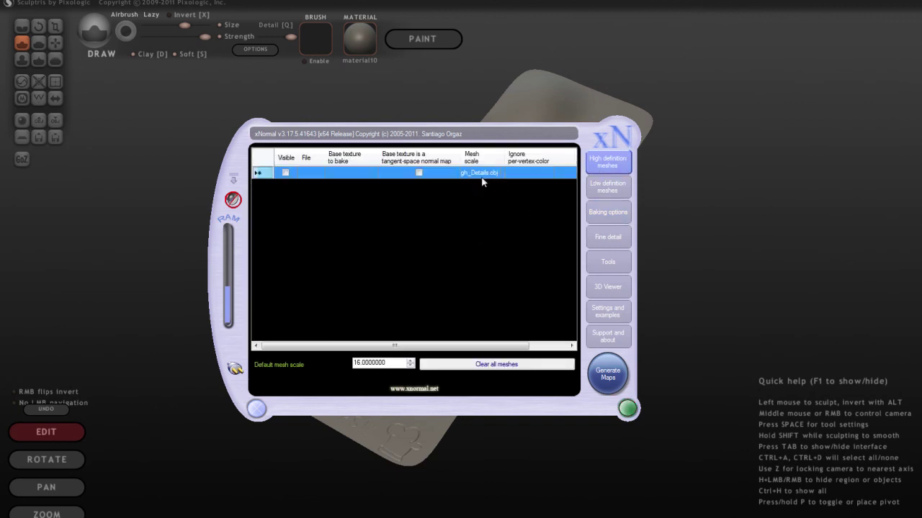
pyautogui.click(594, 189)
pyautogui.click(445, 179)
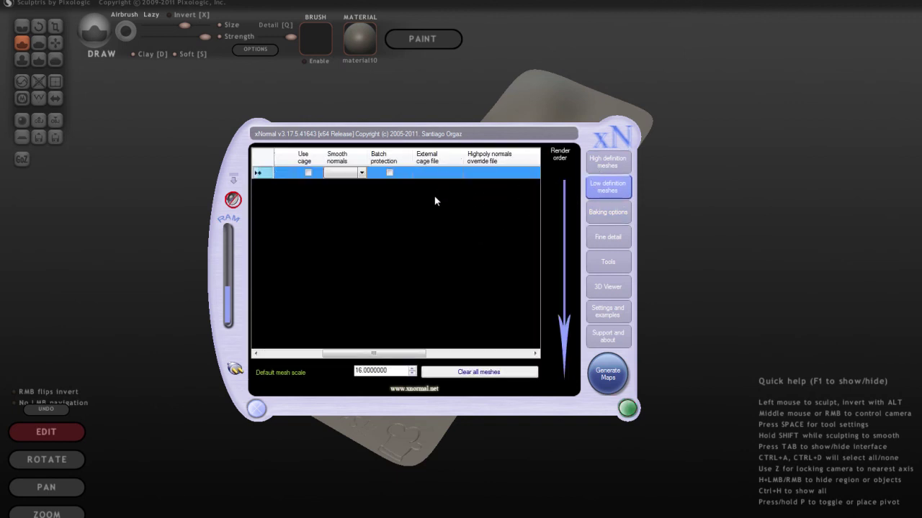
# Step: Add High_Details.obj to the high definition meshes
pyautogui.click(603, 164)
pyautogui.rightClick(343, 218)
pyautogui.click(374, 224)
pyautogui.doubleClick(391, 180)
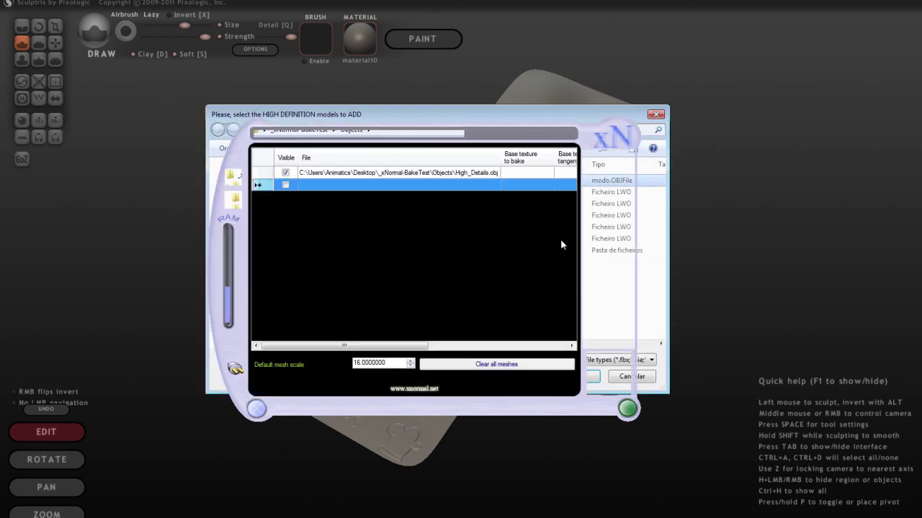
# Step: Add Low-Model+Displacement.lwo from the Objects folder to the low definition meshes
pyautogui.click(596, 188)
pyautogui.rightClick(433, 228)
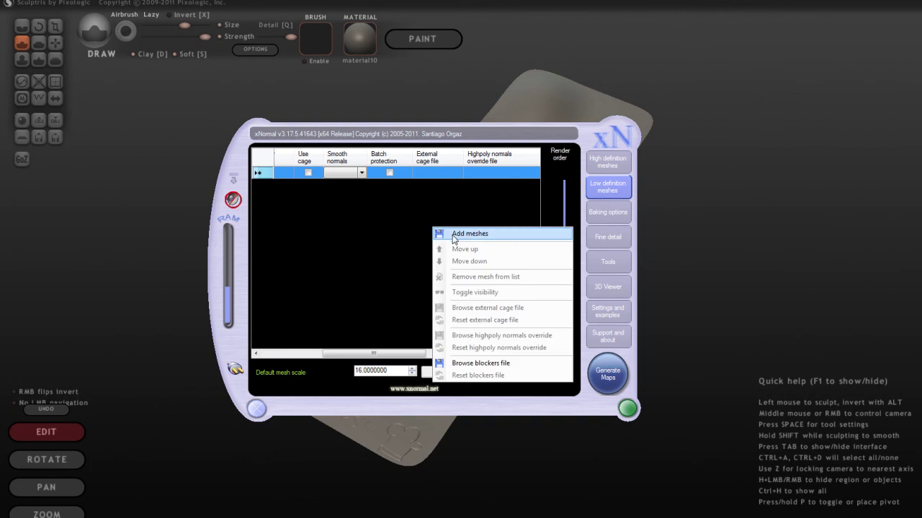
pyautogui.click(453, 235)
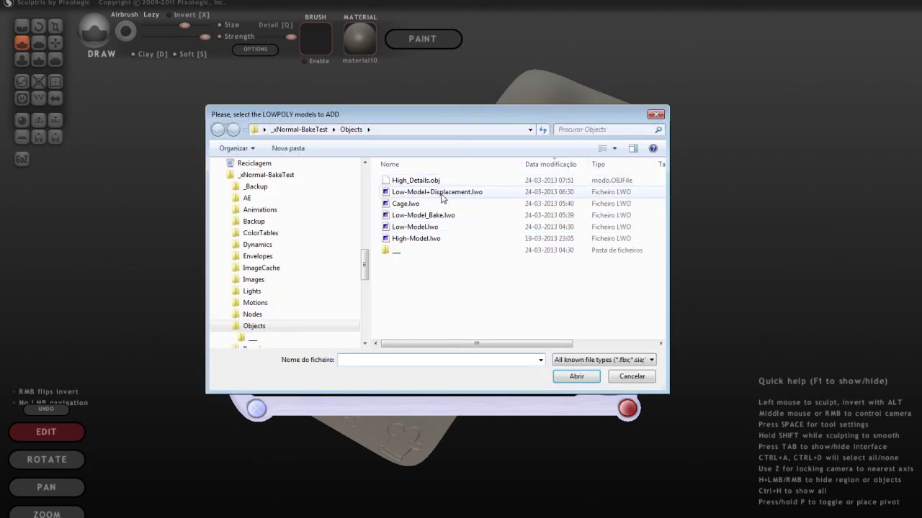
pyautogui.doubleClick(441, 195)
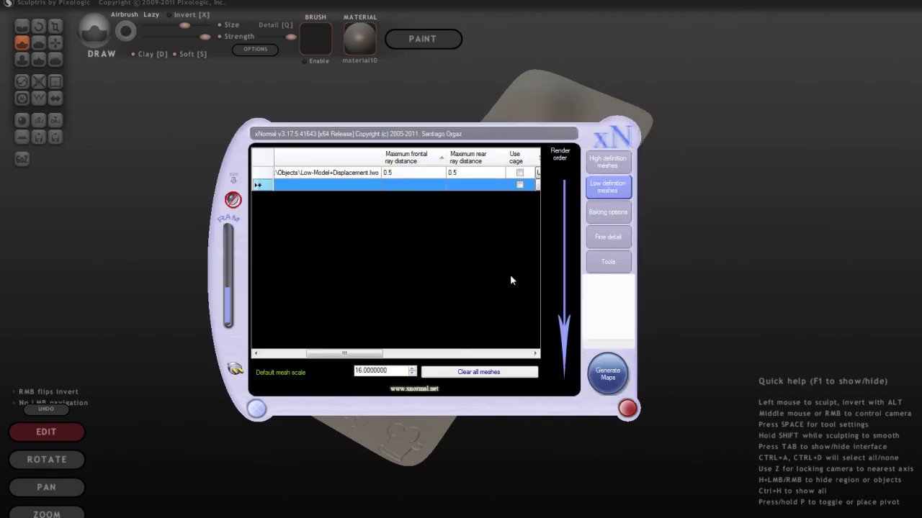
# Step: Bake only the normal map in place of the height map, keeping tangent space on, and close the finished preview
pyautogui.click(608, 212)
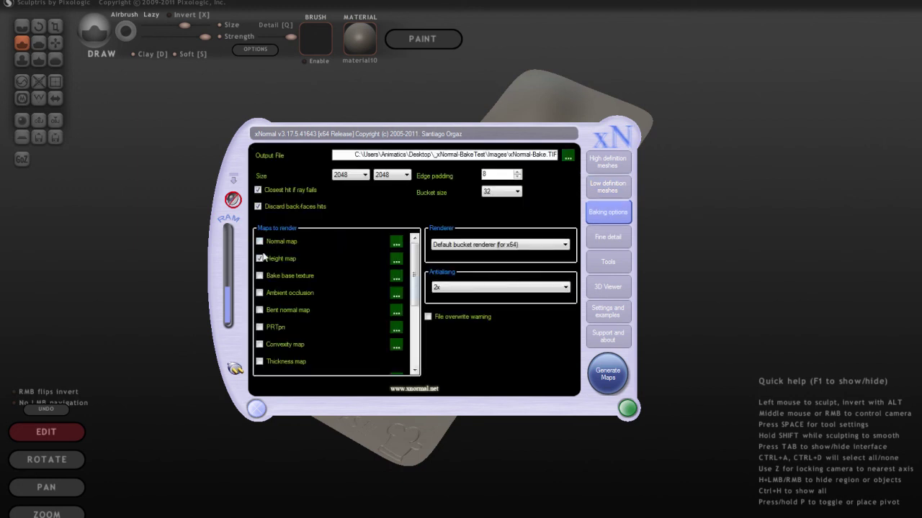
pyautogui.click(260, 259)
pyautogui.click(259, 242)
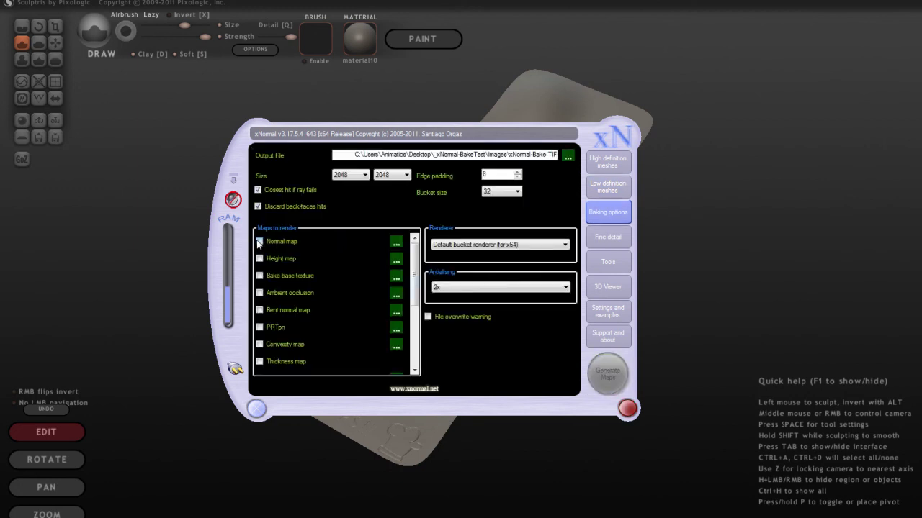
pyautogui.click(396, 244)
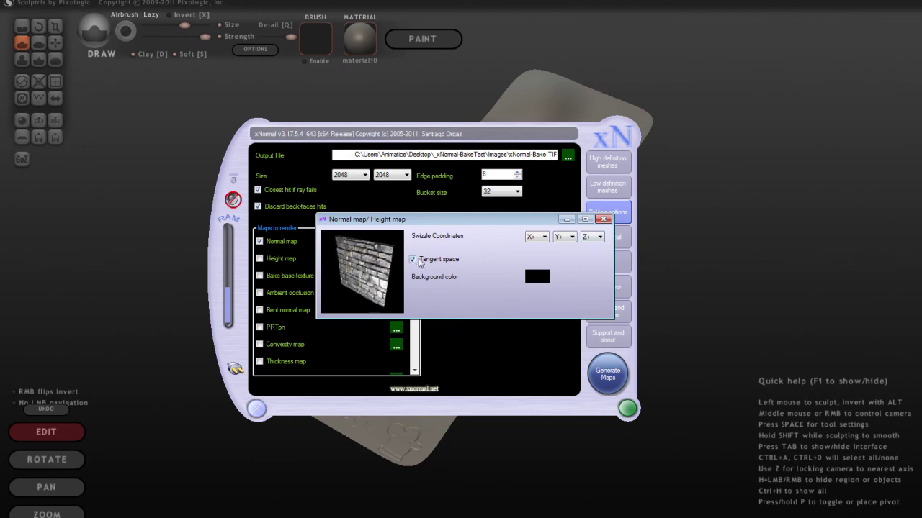
pyautogui.click(603, 219)
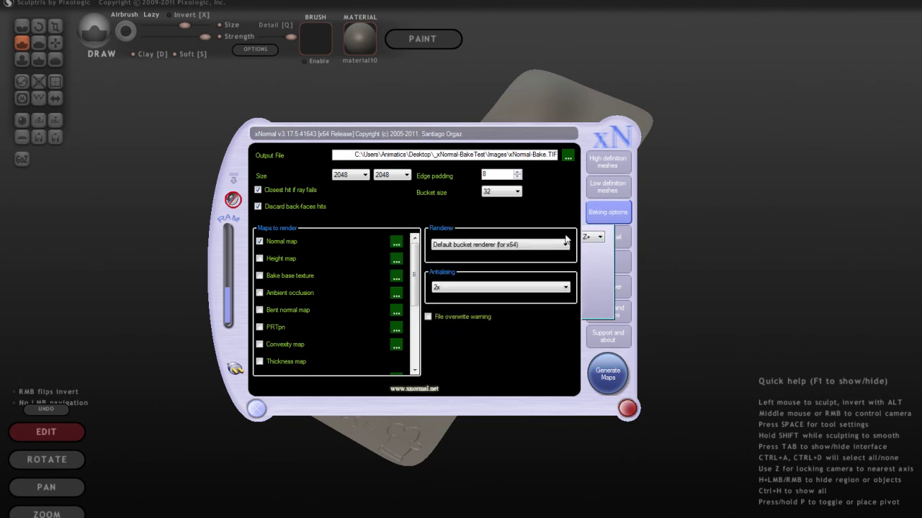
pyautogui.click(623, 387)
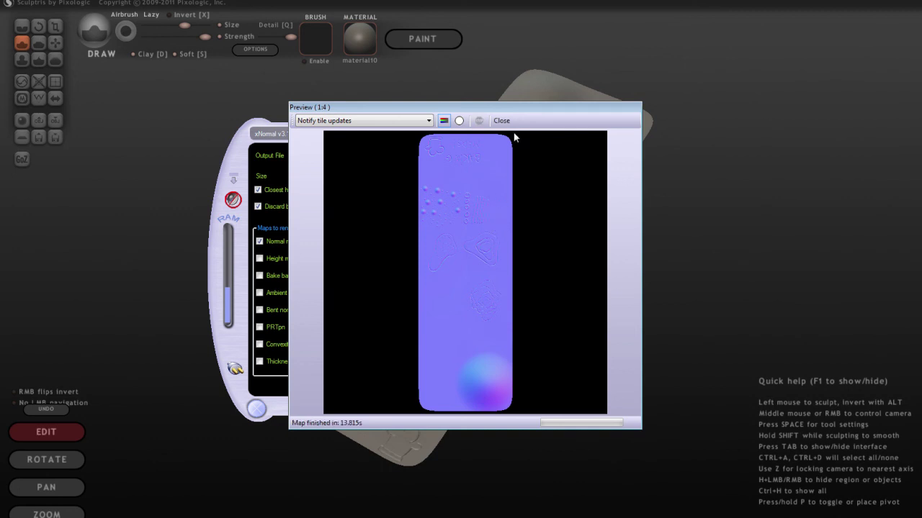
pyautogui.click(502, 120)
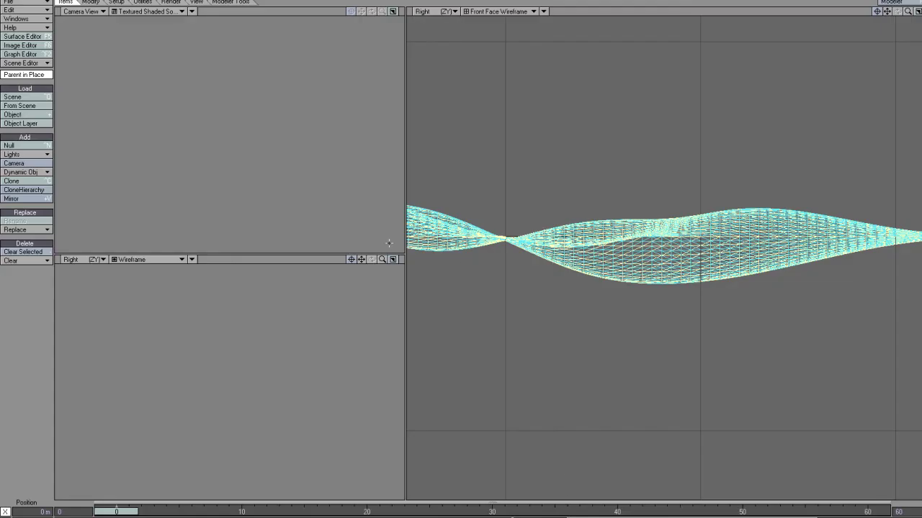
# Step: Switch to LightWave and connect the NormalMap (2) node's Normal output to the Normal input of Low-Model's Default surface
pyautogui.press('F5')
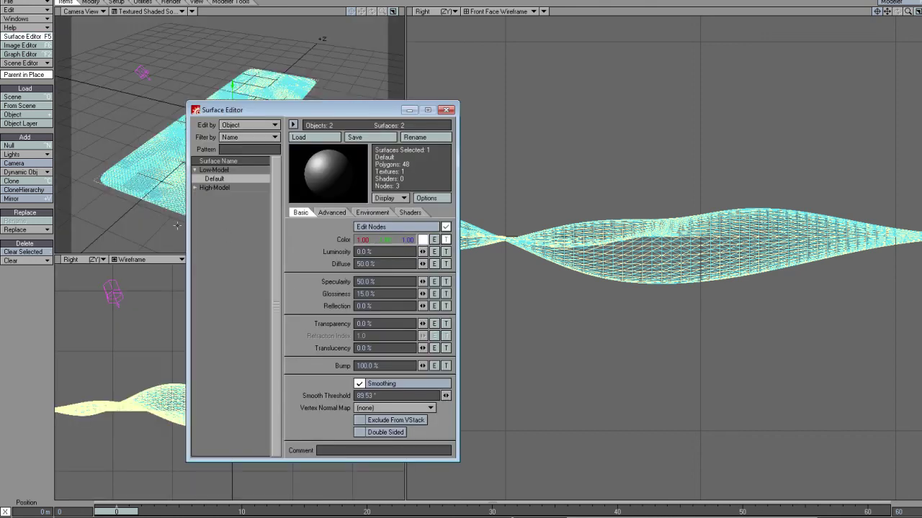
pyautogui.click(378, 229)
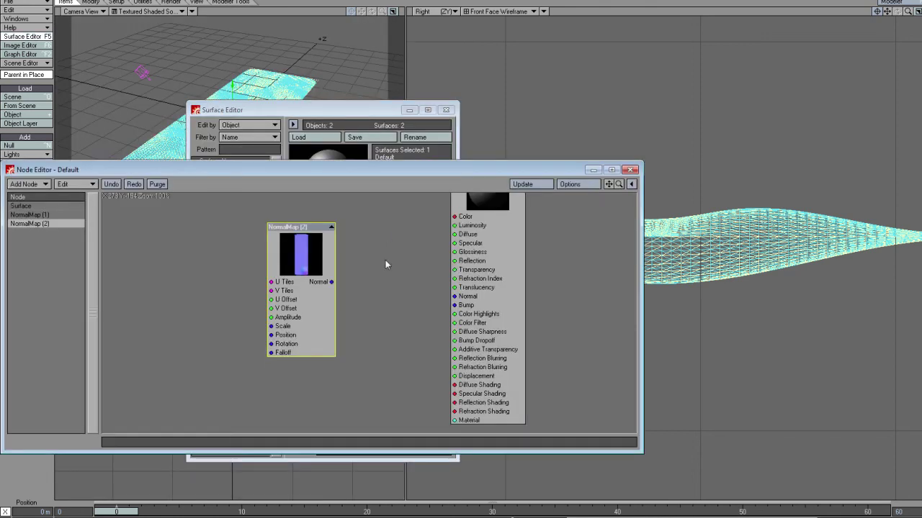
pyautogui.moveTo(319, 320); pyautogui.dragTo(476, 337)
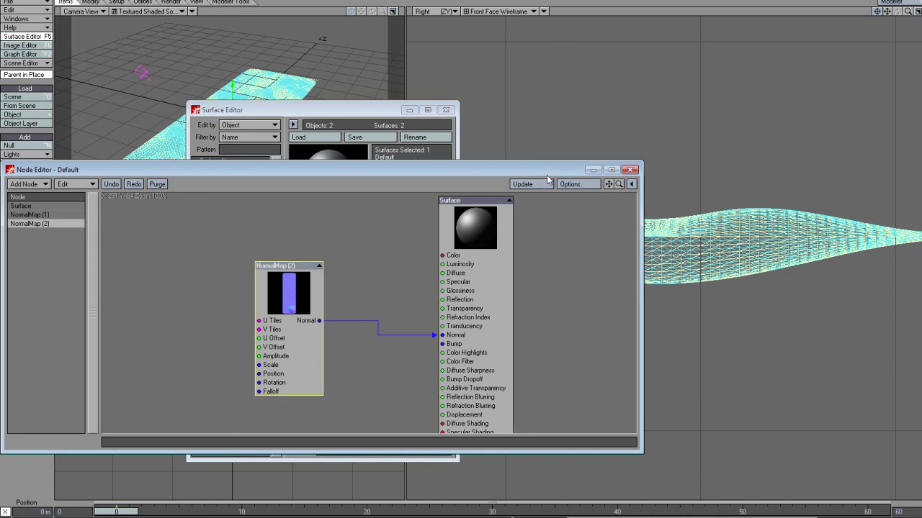
# Step: Move the editor windows clear of the camera view, set the selected model's heading rotation to 180°, and render the current frame
pyautogui.moveTo(543, 175); pyautogui.dragTo(553, 329)
pyautogui.moveTo(388, 112); pyautogui.dragTo(392, 337)
pyautogui.press('y')
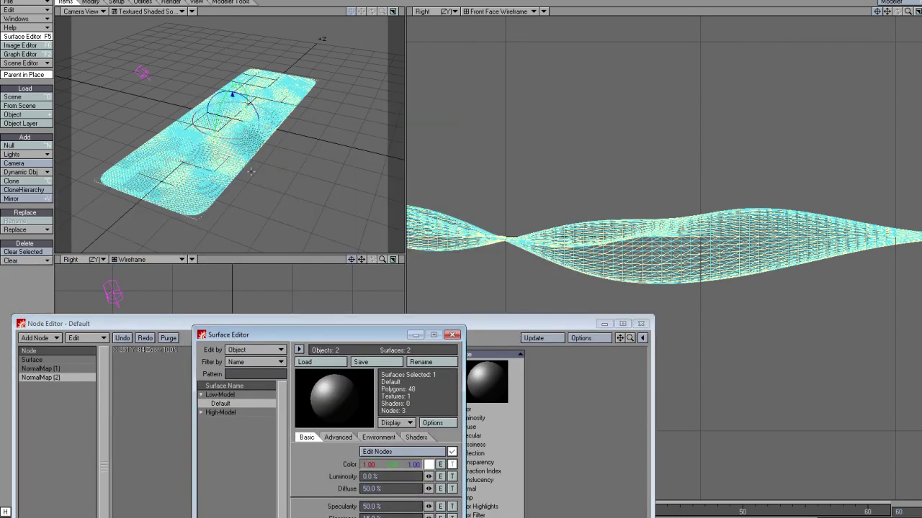
pyautogui.moveTo(174, 326); pyautogui.dragTo(350, 293)
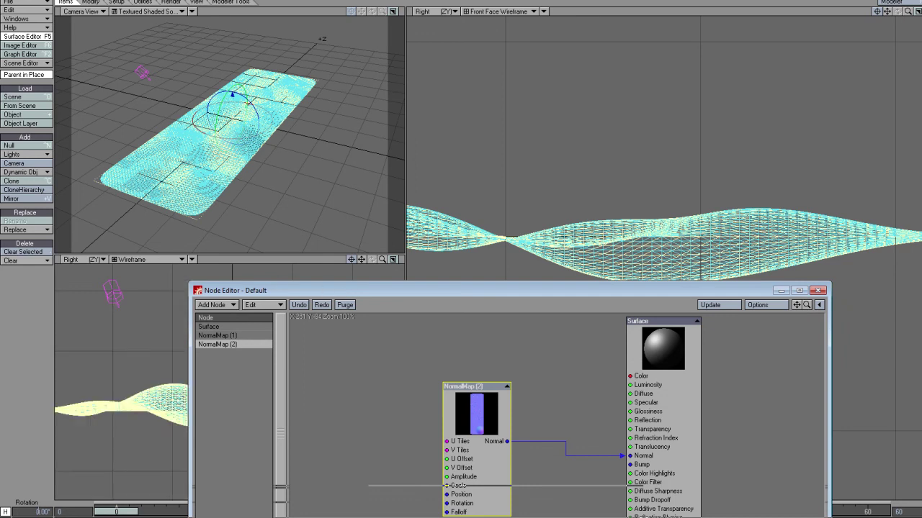
pyautogui.click(39, 511)
pyautogui.write('1')
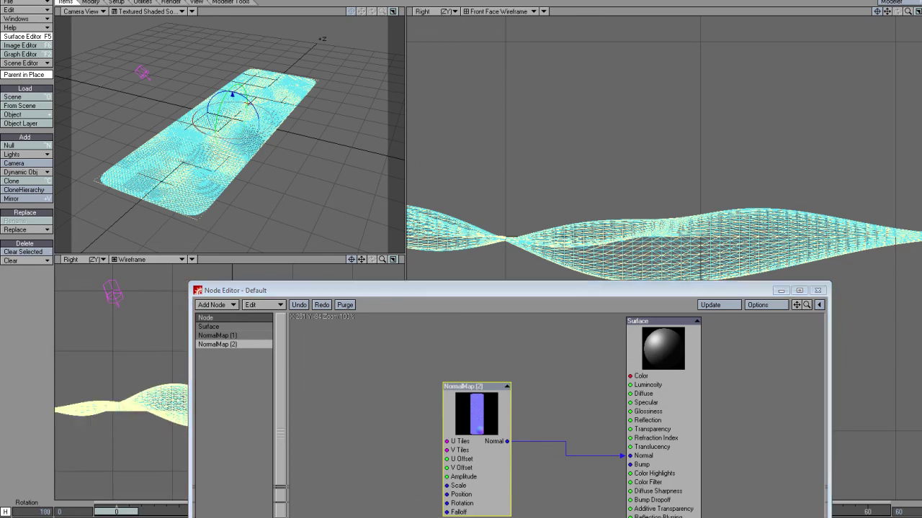
pyautogui.write('80')
pyautogui.press('Return')
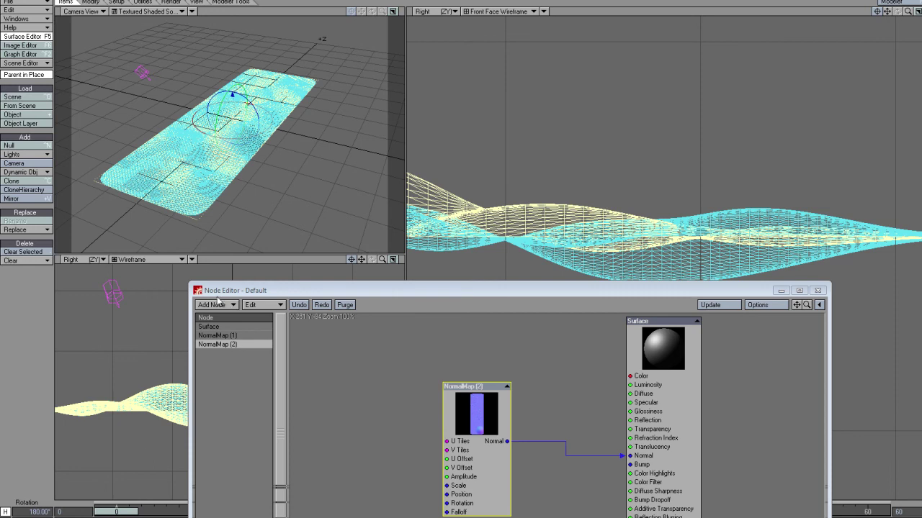
pyautogui.press('F9')
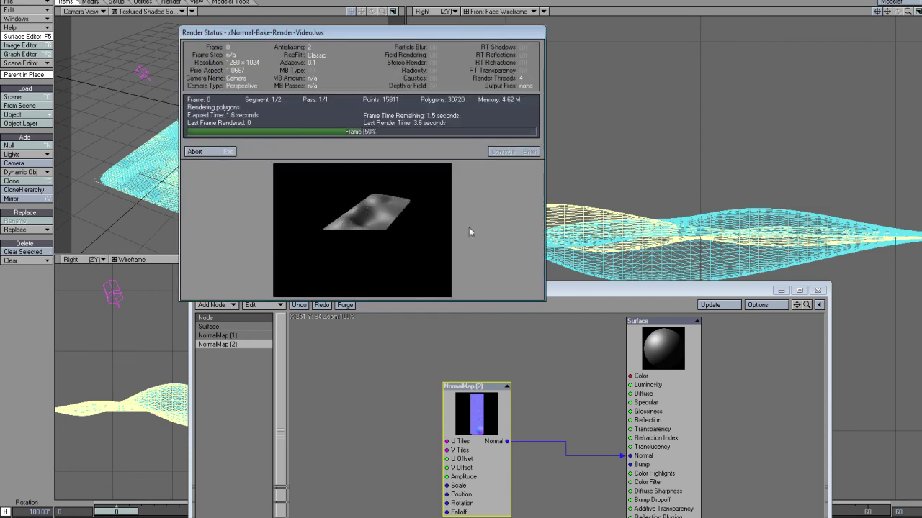